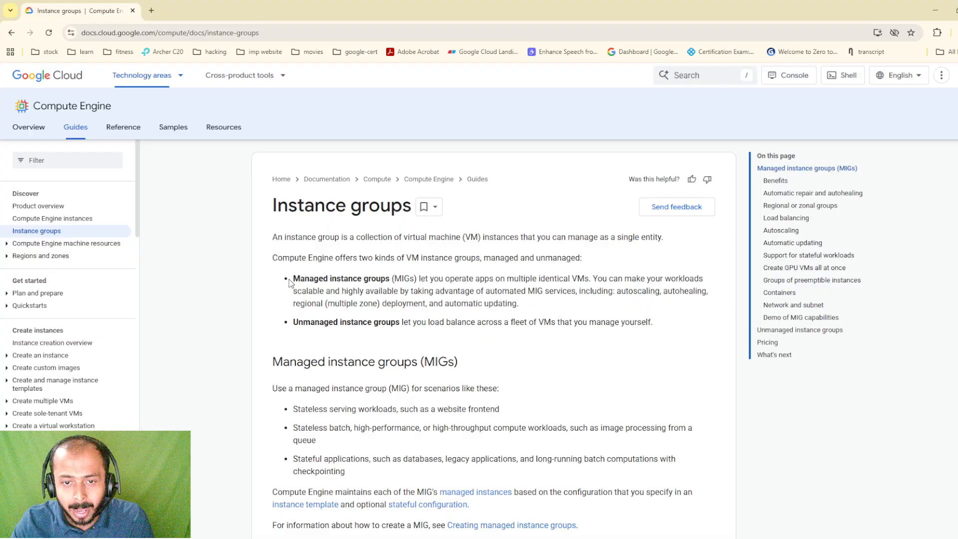
Read the definitions of managed and unmanaged instance groups on the Instance groups documentation page
drag(291, 279, 381, 286)
click(375, 294)
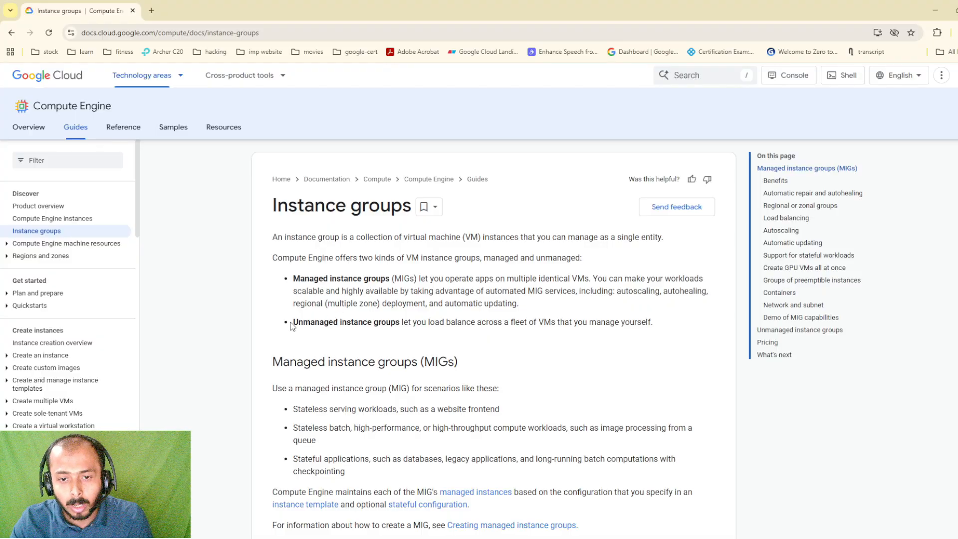
drag(294, 322, 385, 323)
click(384, 323)
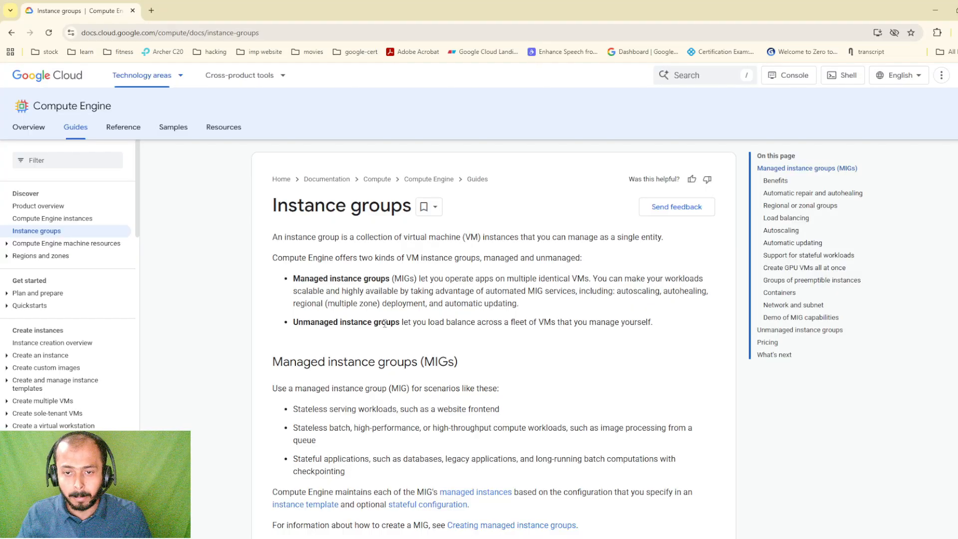
Review the high availability benefits of managed instance groups, including autohealing, regional coverage and load balancing
scroll(384, 324, down, 5)
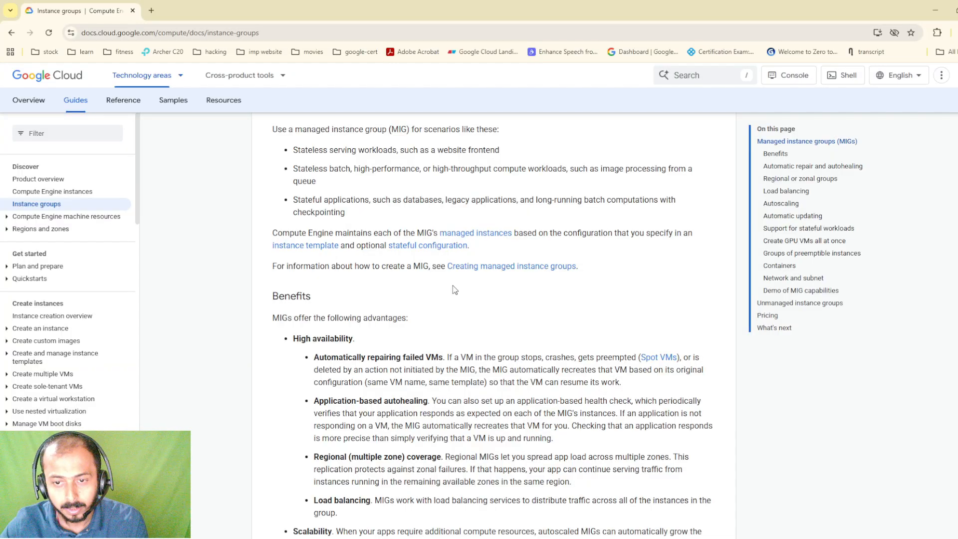
scroll(494, 296, down, 1)
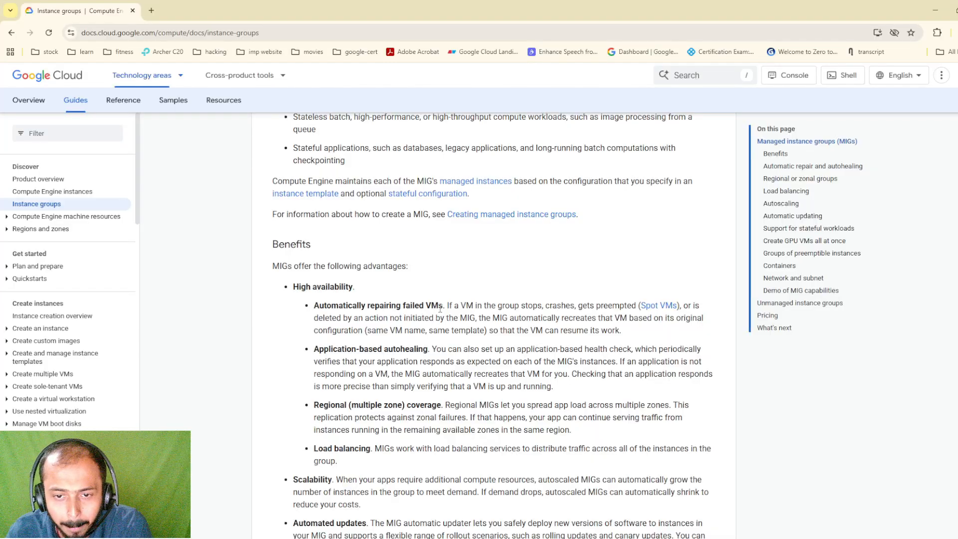
drag(314, 349, 417, 349)
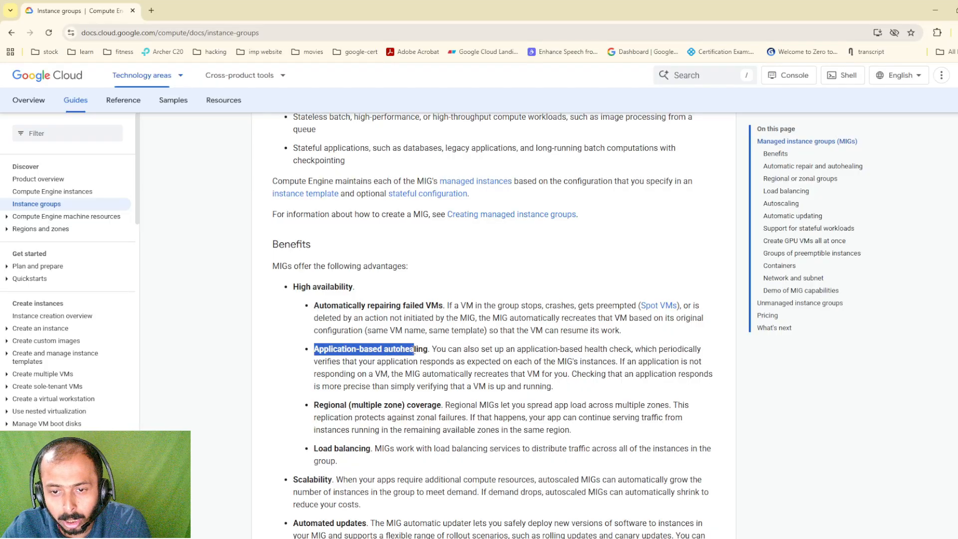
double_click(413, 350)
click(407, 356)
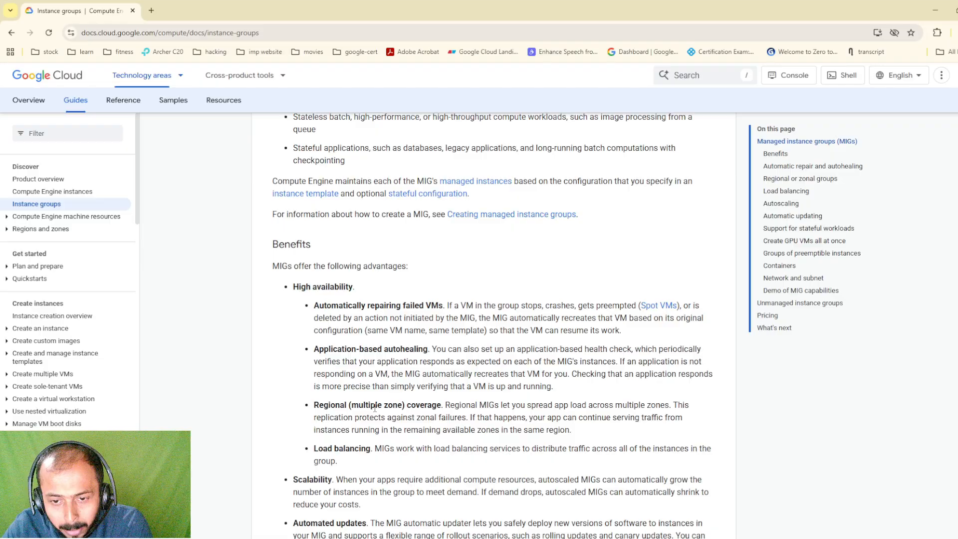
double_click(426, 406)
click(373, 415)
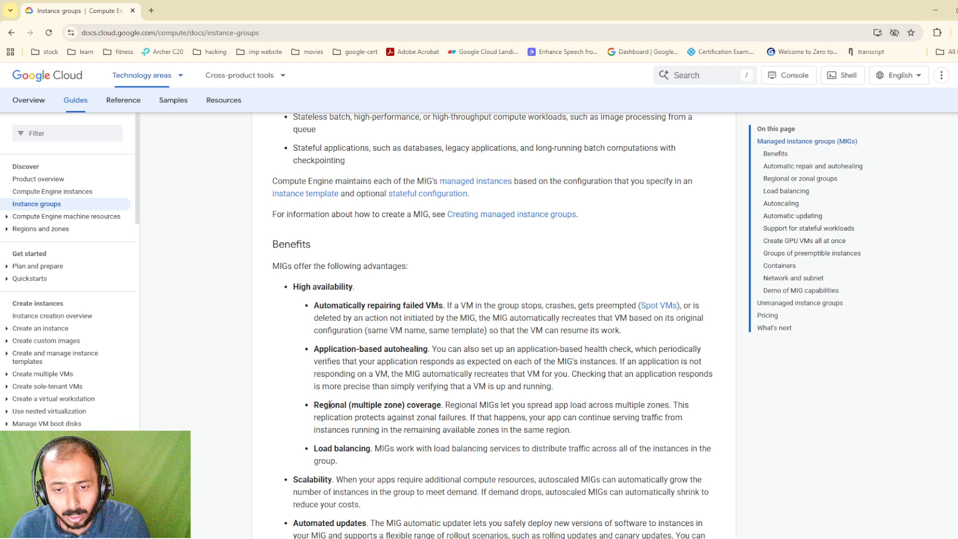
double_click(352, 447)
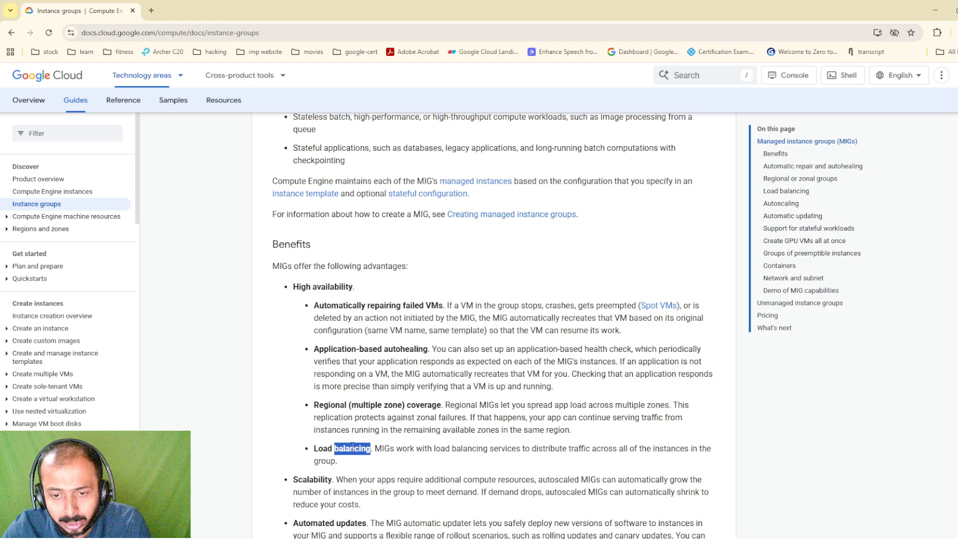
Read the Scalability and Automated updates benefits of managed instance groups
scroll(368, 446, down, 1)
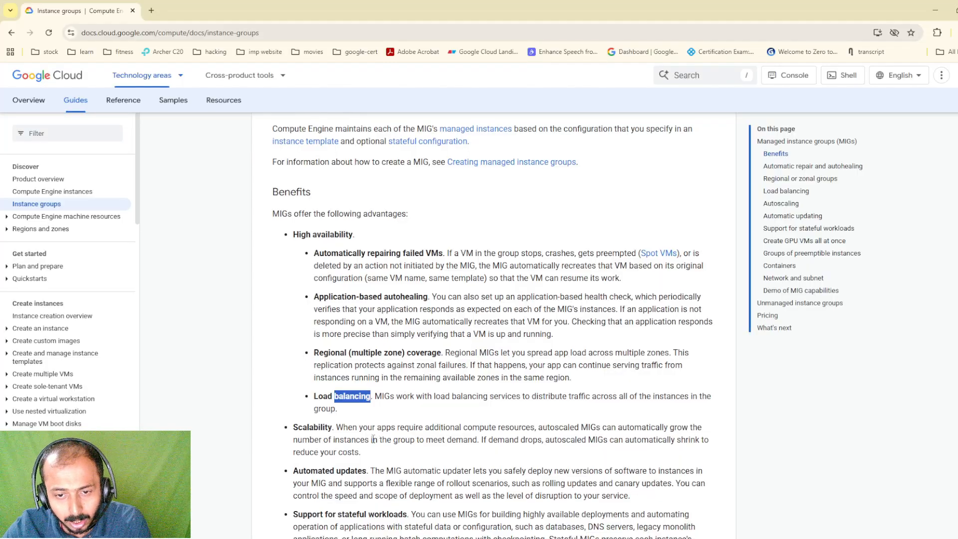
scroll(372, 439, down, 1)
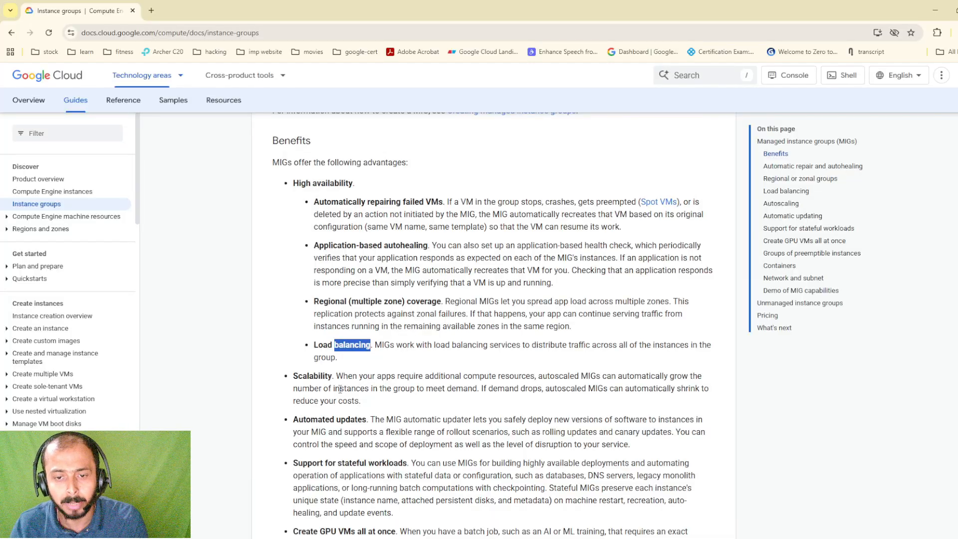
double_click(327, 420)
click(342, 421)
double_click(351, 420)
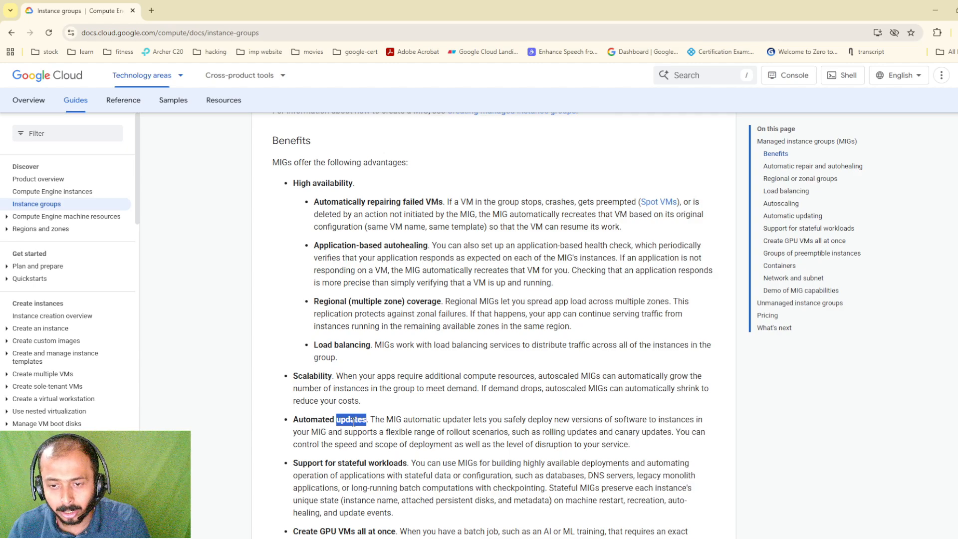
click(563, 433)
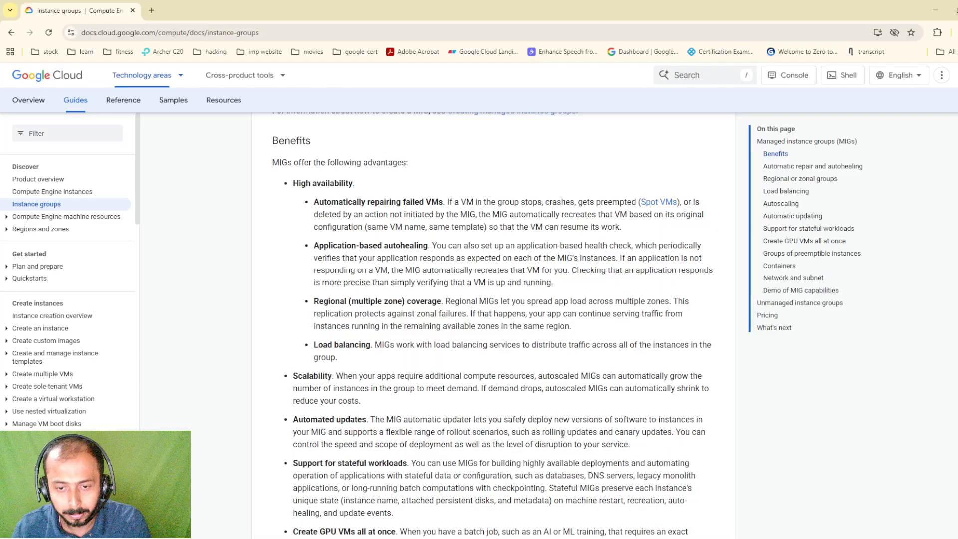
Examine the Unmanaged instance groups section for the instances they contain and the features they do not offer
scroll(563, 433, down, 15)
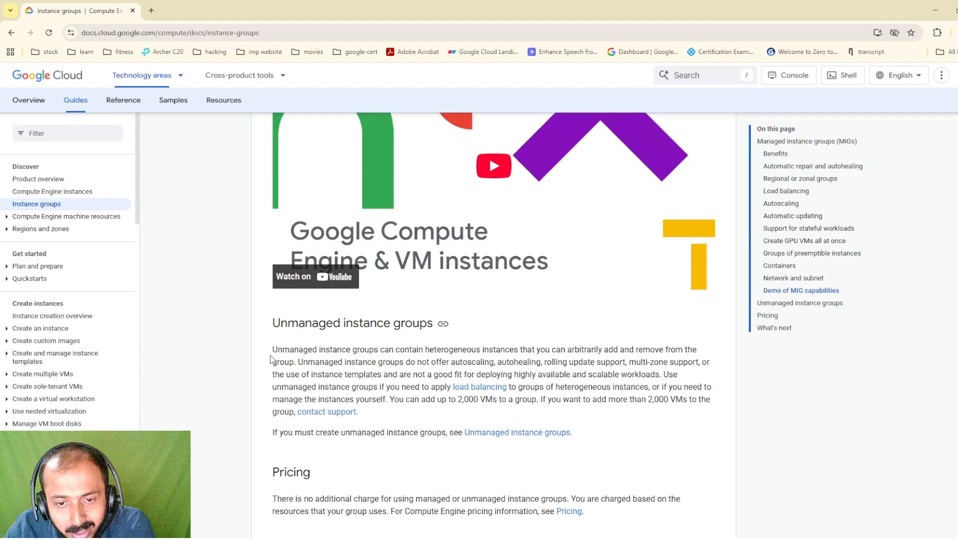
drag(273, 352, 357, 353)
click(394, 353)
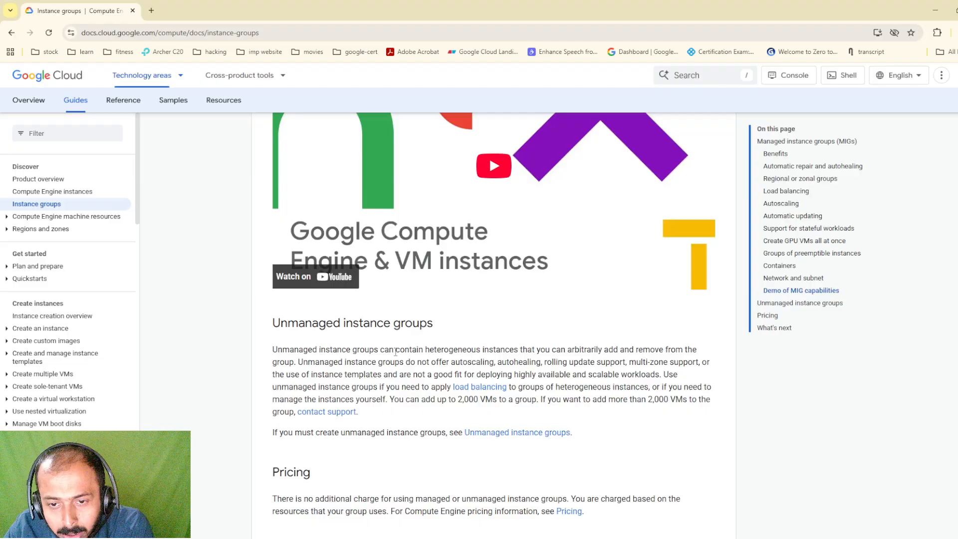
drag(435, 349, 489, 352)
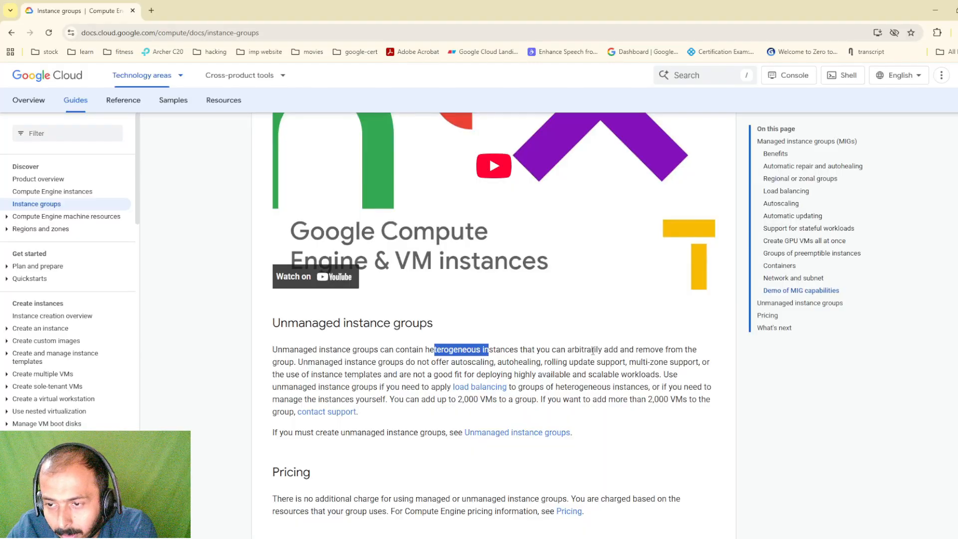
drag(300, 360, 439, 364)
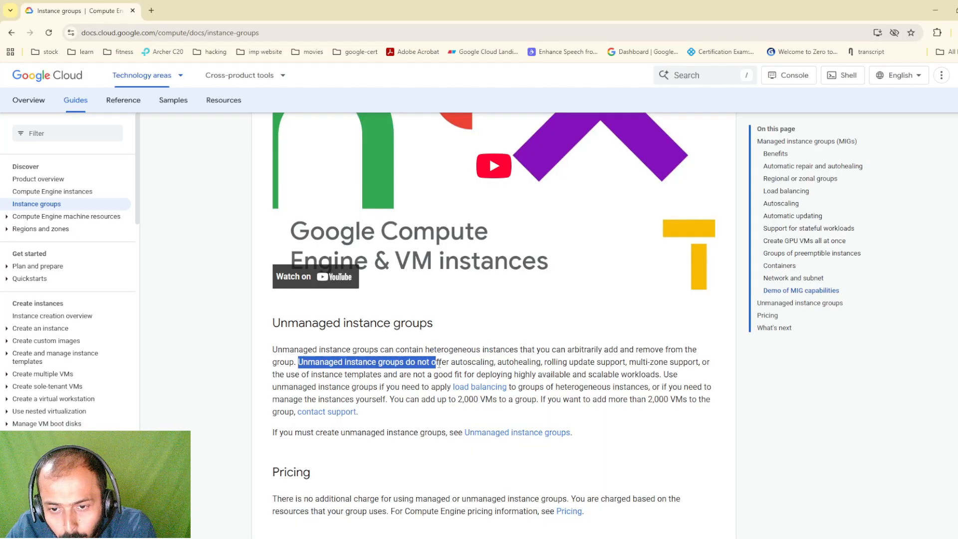
double_click(471, 362)
double_click(519, 362)
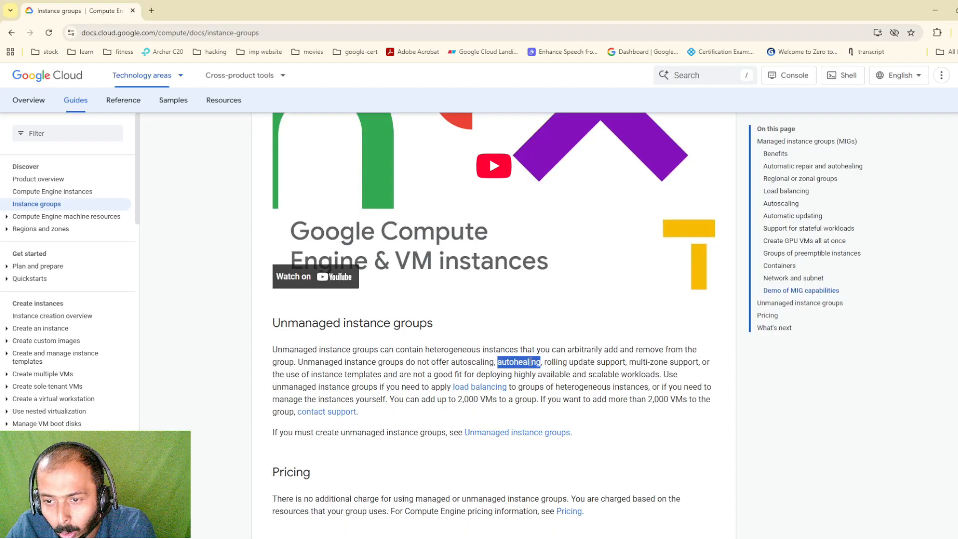
drag(544, 362, 672, 364)
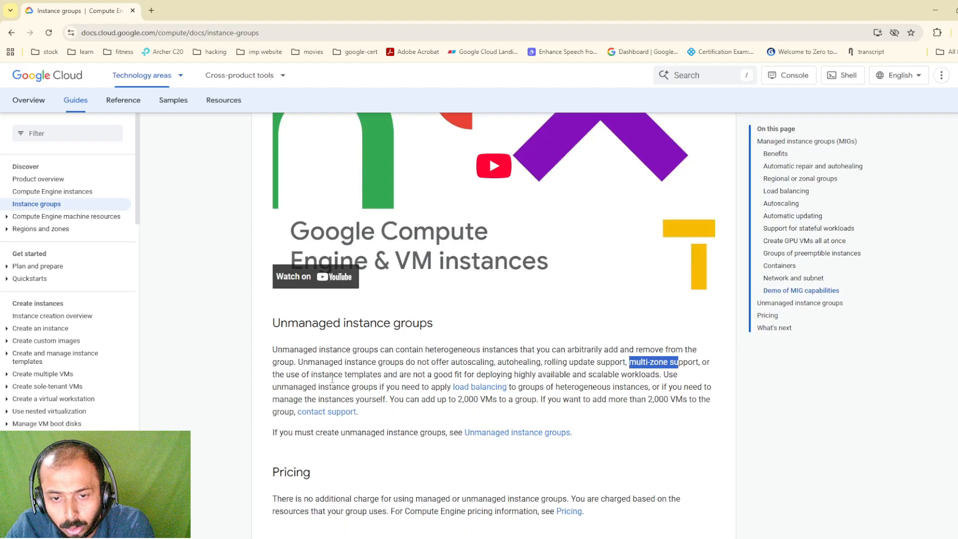
drag(318, 374, 390, 378)
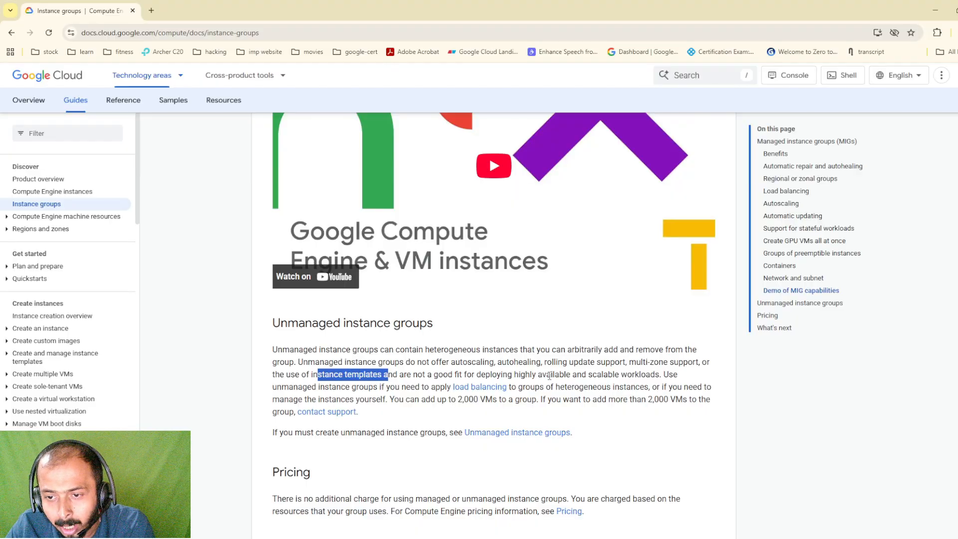
double_click(641, 375)
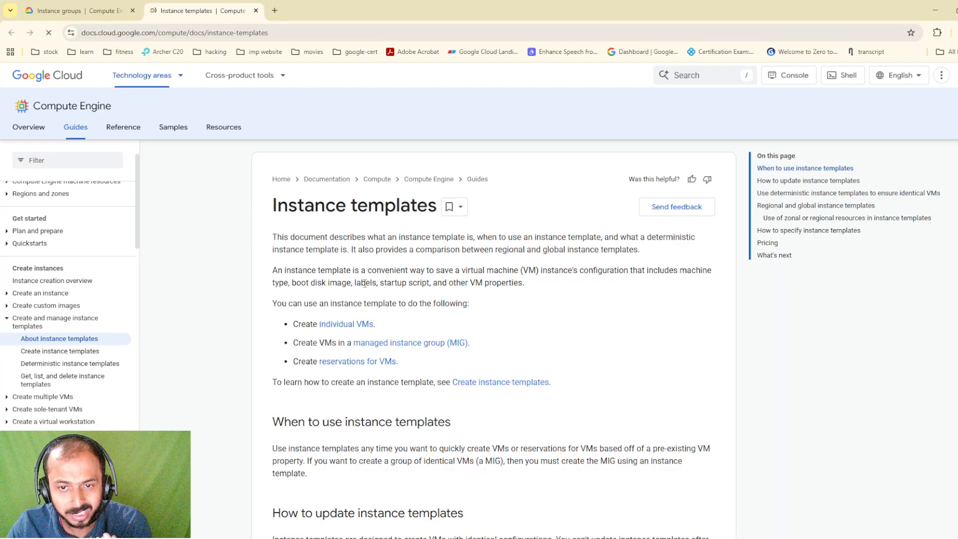
Read the Instance templates documentation page on what a template stores, what it can create and when to use one
double_click(388, 284)
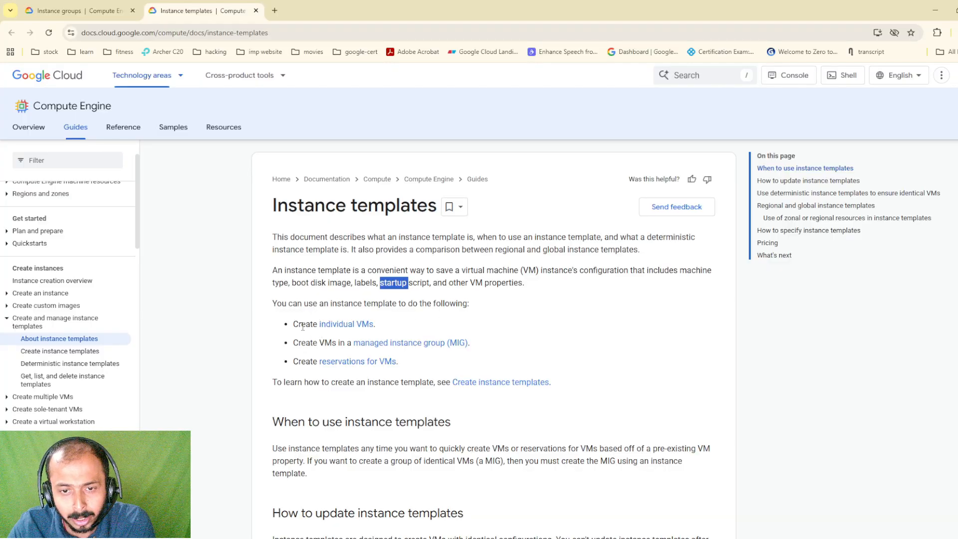
drag(294, 323, 445, 324)
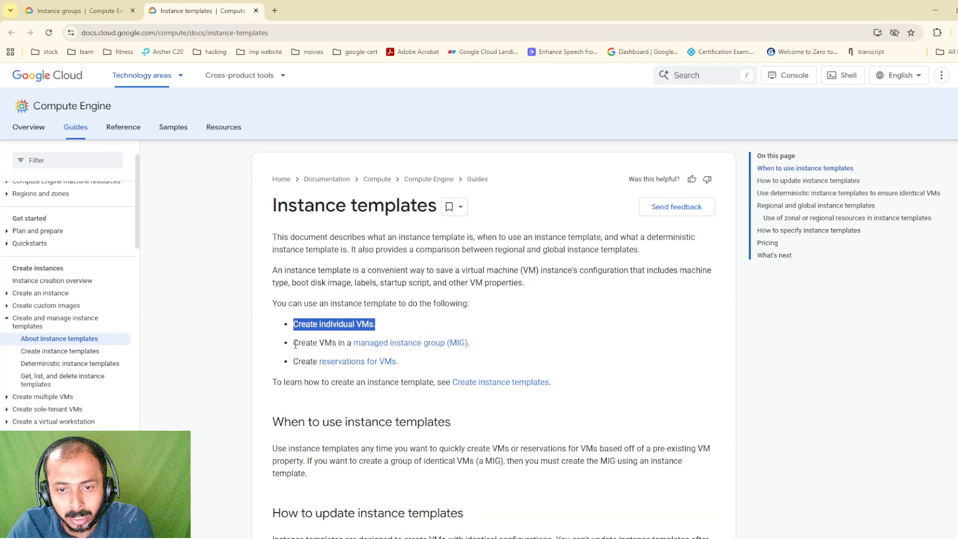
drag(293, 343, 344, 344)
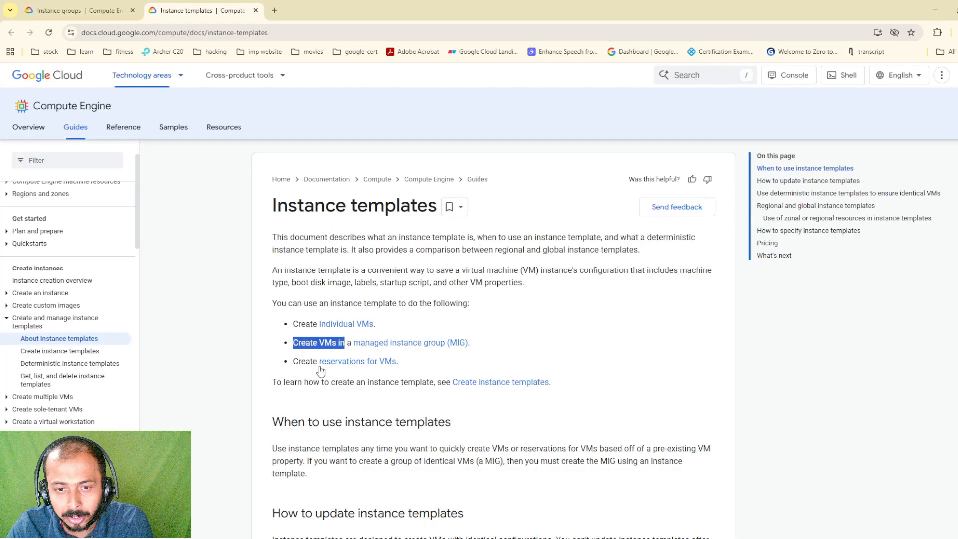
scroll(573, 350, down, 1)
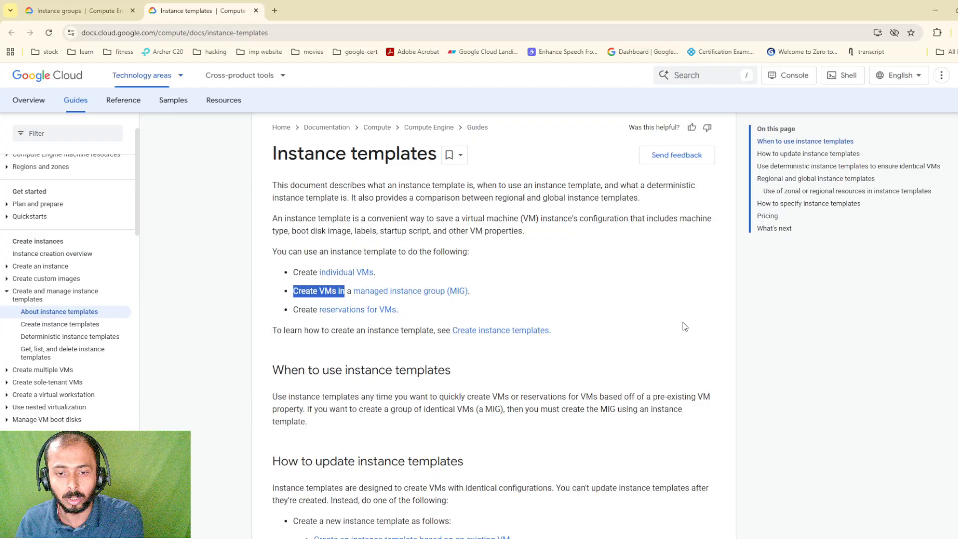
scroll(678, 327, down, 1)
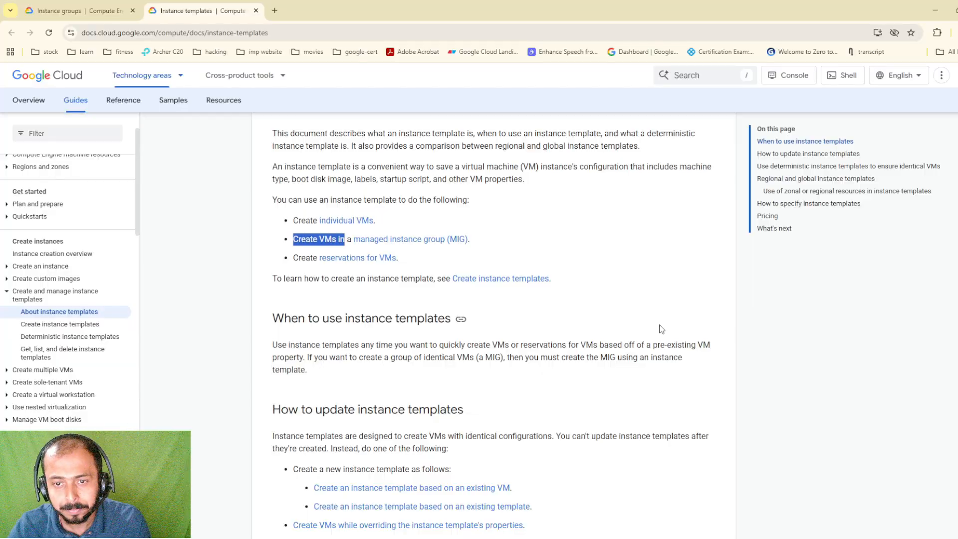
Switch to the Google Cloud console and start creating a Compute Engine instance template
key(alt+Tab)
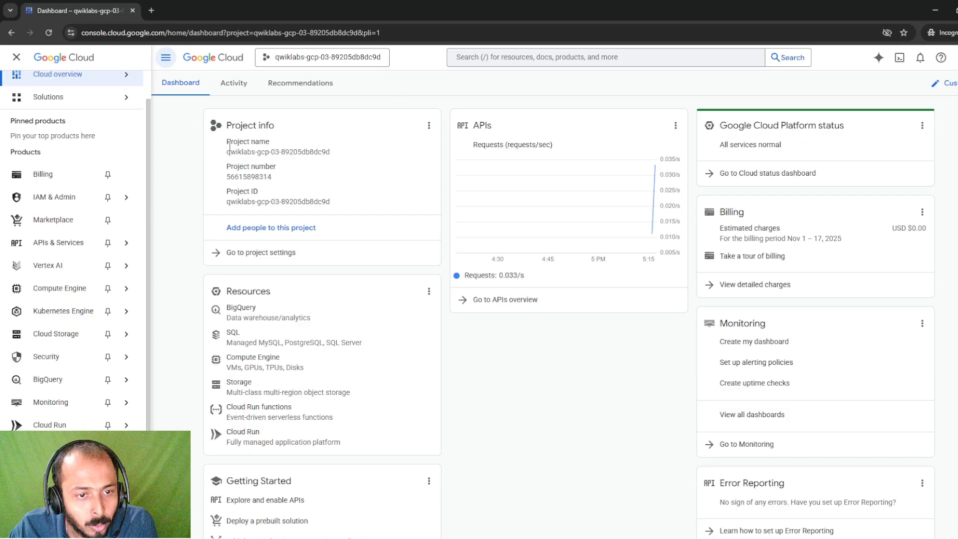
click(126, 242)
mouse_move(77, 294)
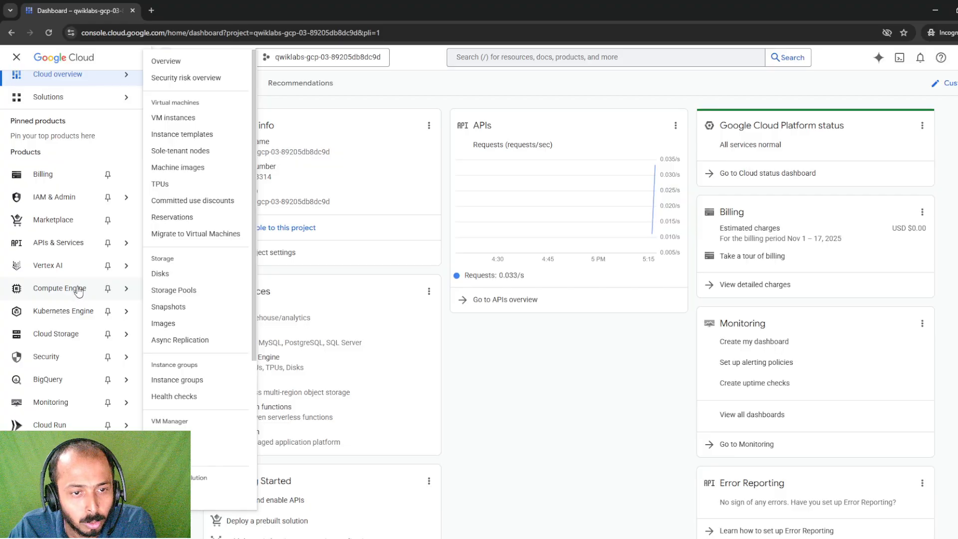
click(188, 140)
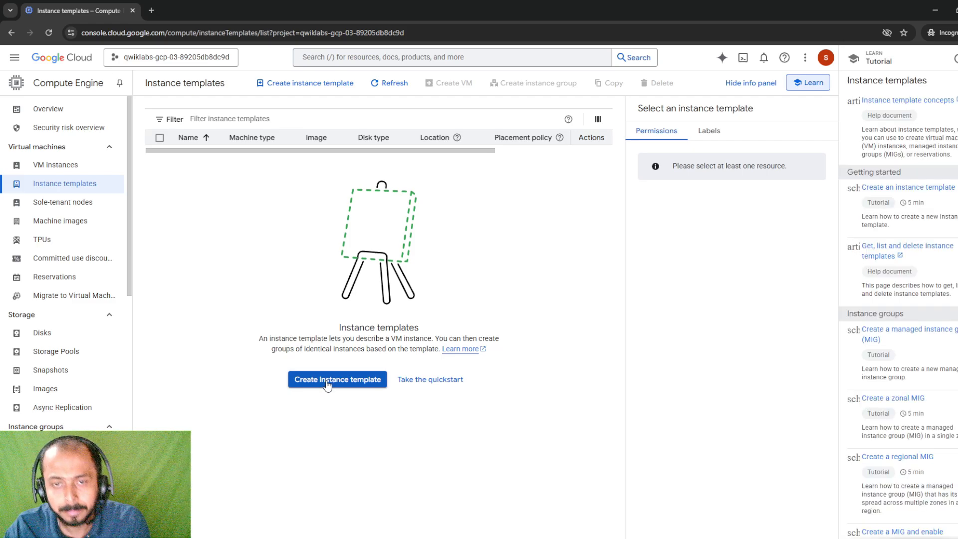
click(326, 380)
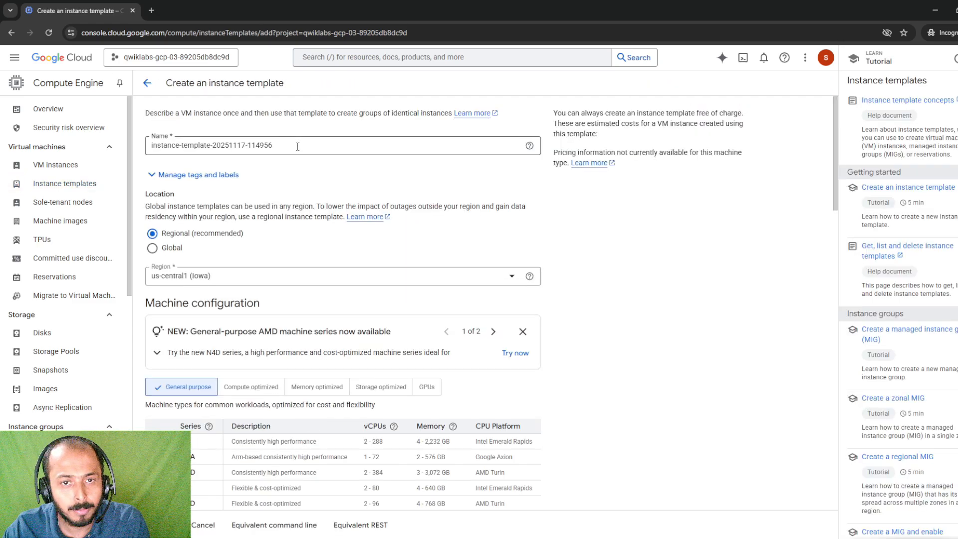
Name the instance template first-instance-template
drag(297, 147, 142, 150)
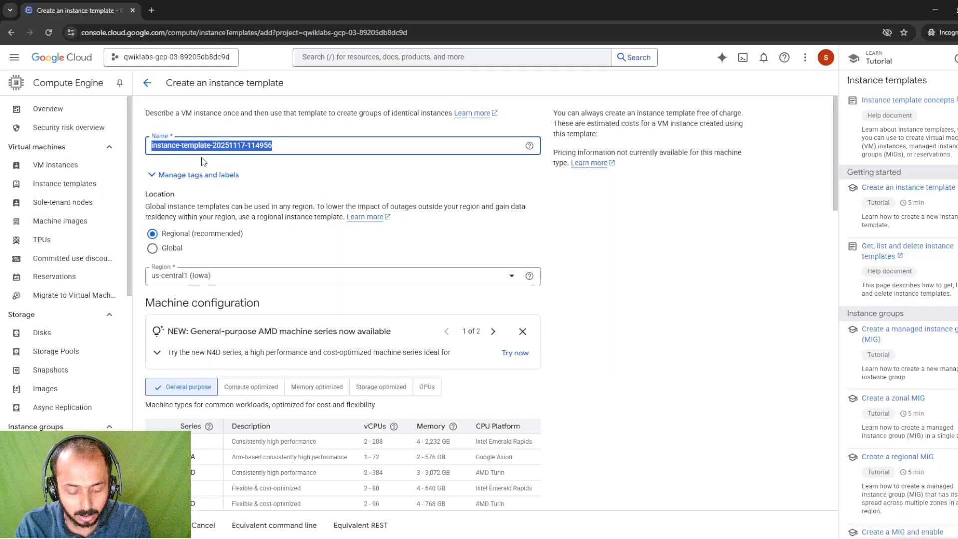
text(first-instance-)
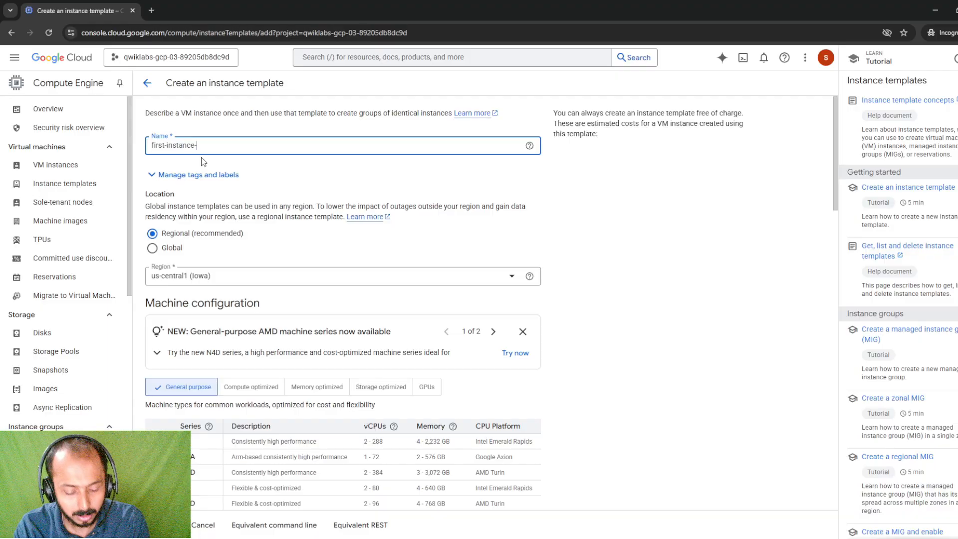
text(template)
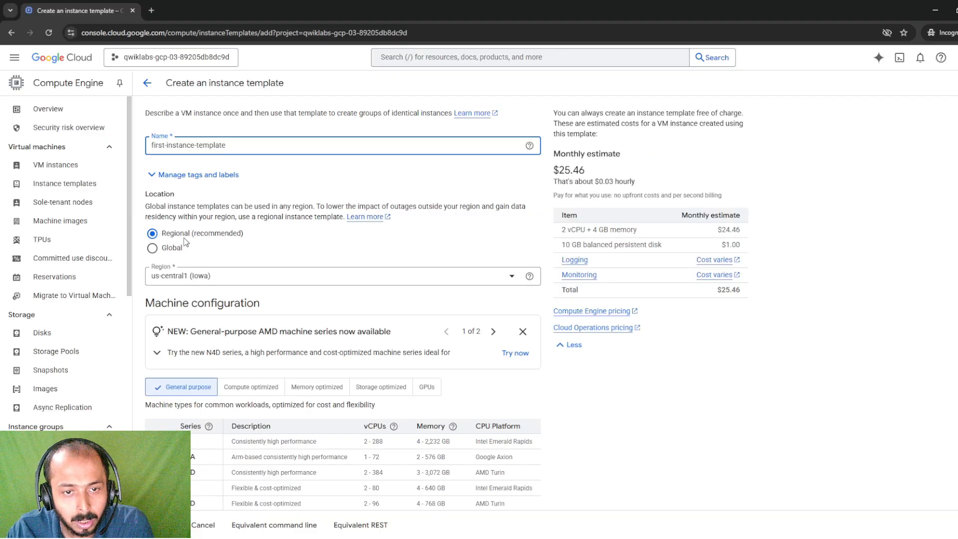
Select us-central1 (Iowa) as the region for the regional instance template
scroll(202, 242, down, 1)
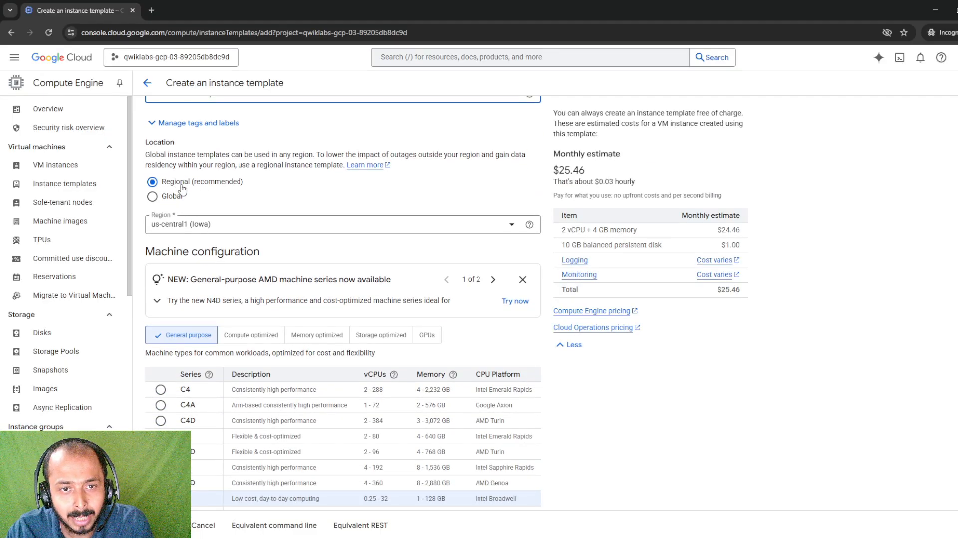
click(231, 234)
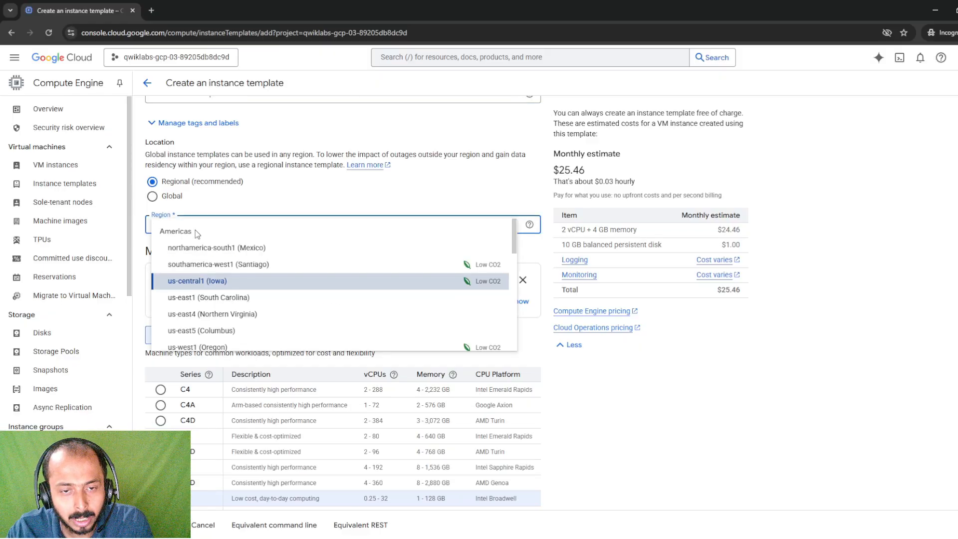
click(202, 285)
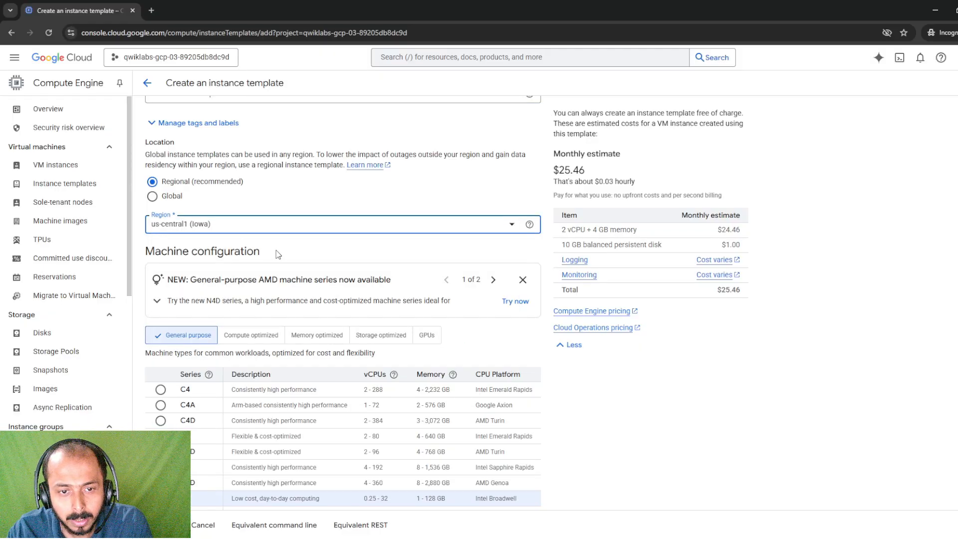
Keep the default machine, disk and access settings, and allow HTTP traffic in the template's firewall options
scroll(299, 241, down, 2)
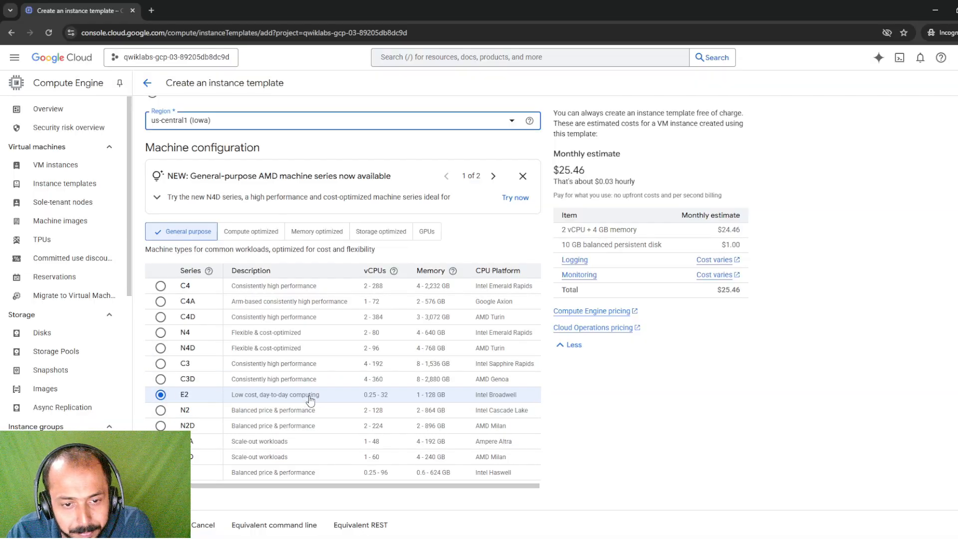
scroll(185, 350, down, 5)
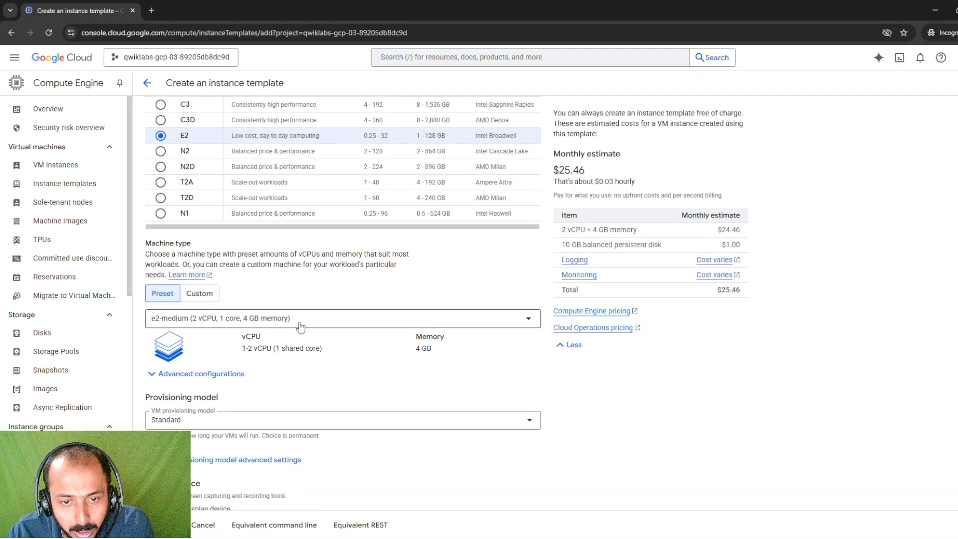
scroll(190, 397, down, 1)
scroll(190, 397, down, 7)
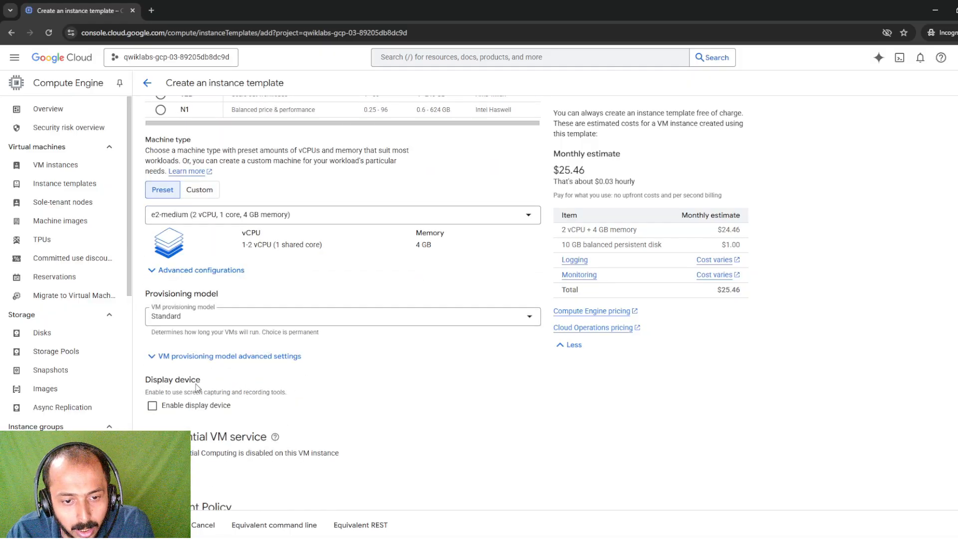
scroll(217, 369, down, 2)
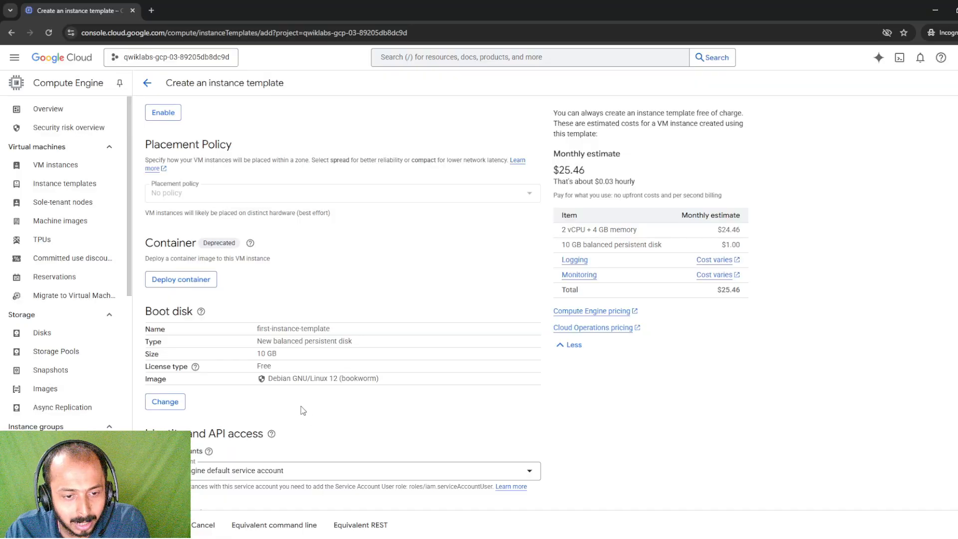
scroll(240, 434, down, 4)
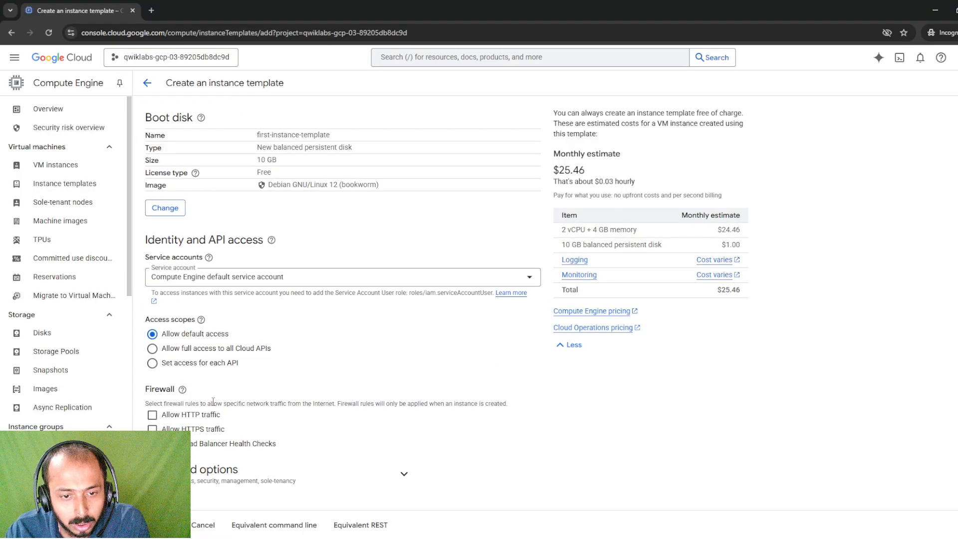
click(152, 415)
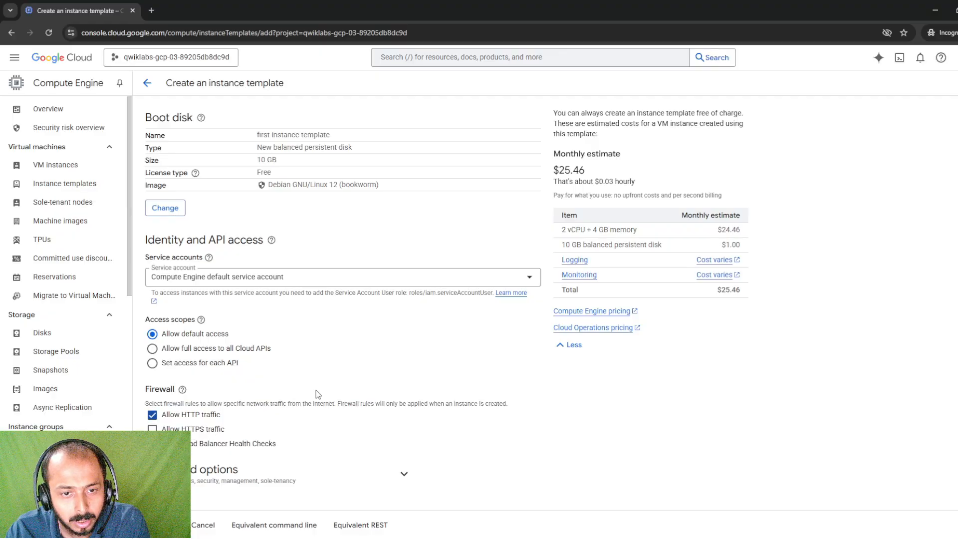
Expand the advanced options and review the template's networking settings, including network tags and network interfaces
click(254, 474)
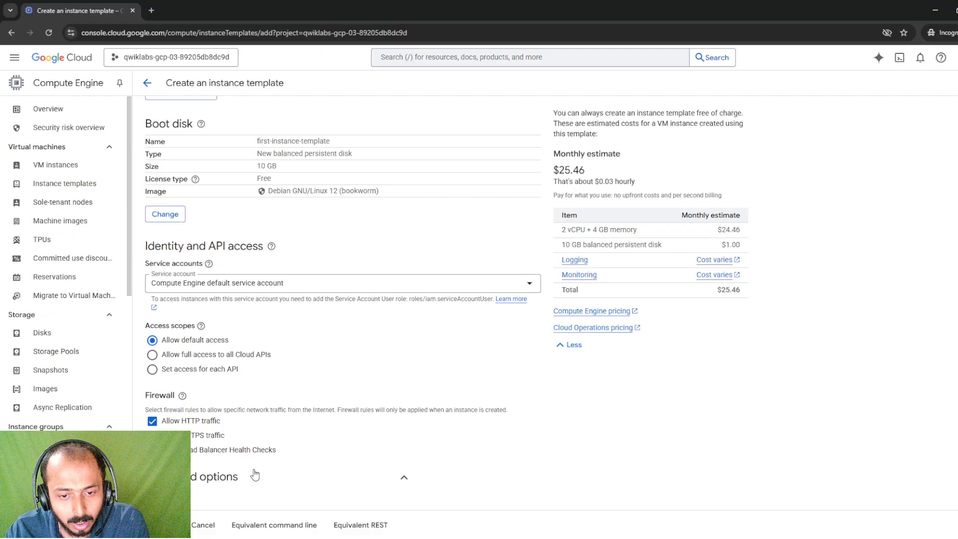
scroll(264, 422, down, 4)
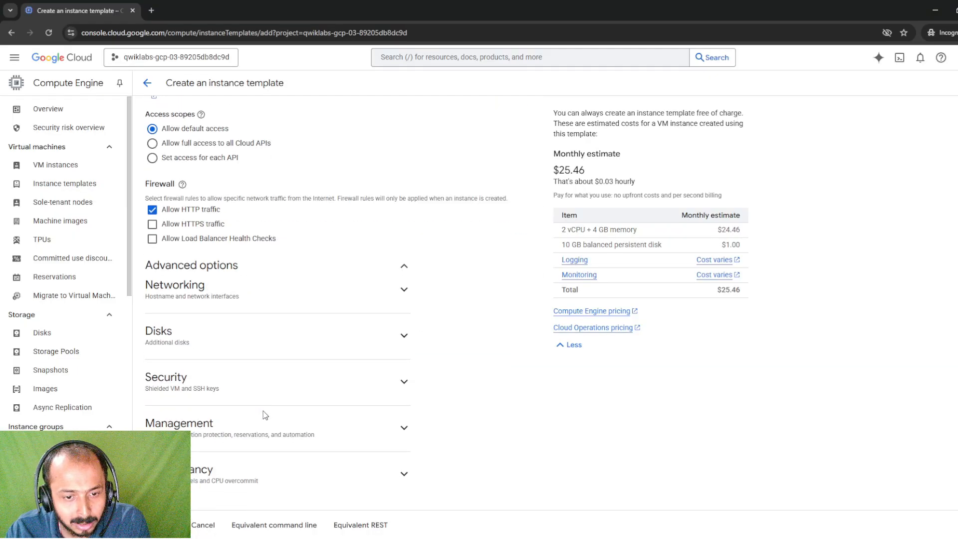
click(235, 294)
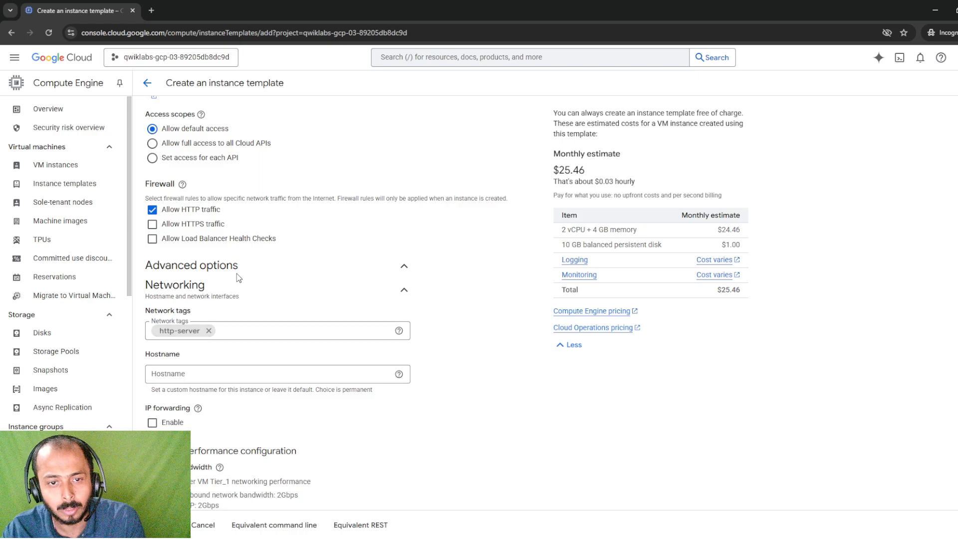
click(238, 272)
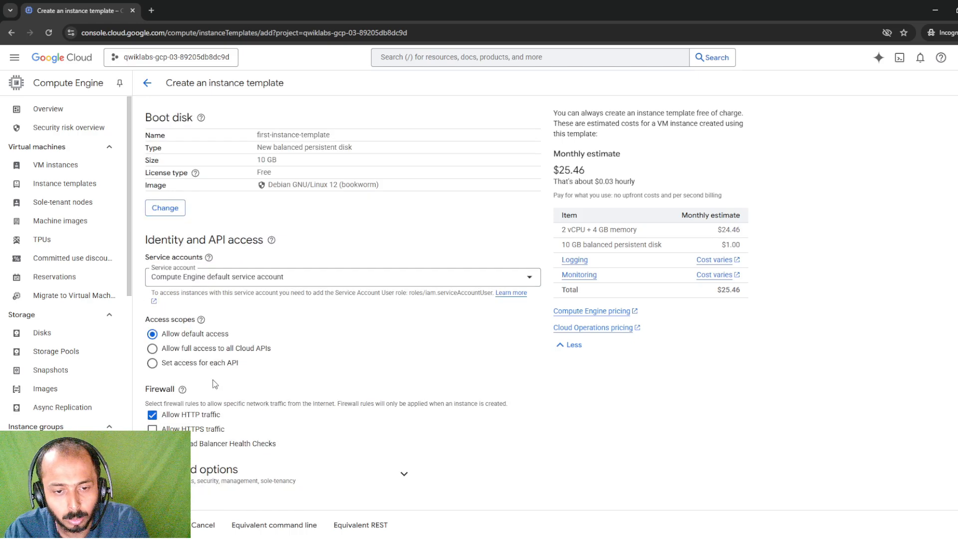
click(260, 464)
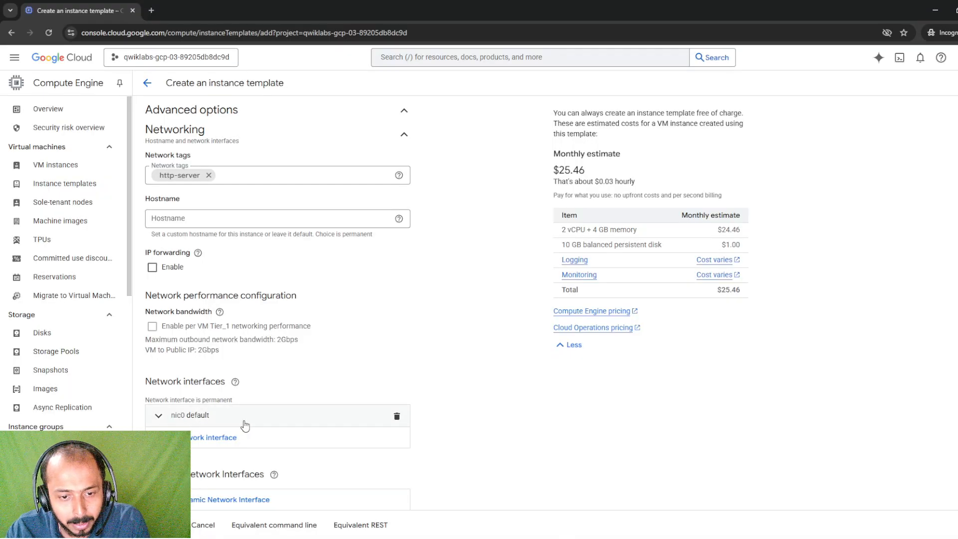
scroll(254, 443, down, 2)
scroll(254, 443, down, 2)
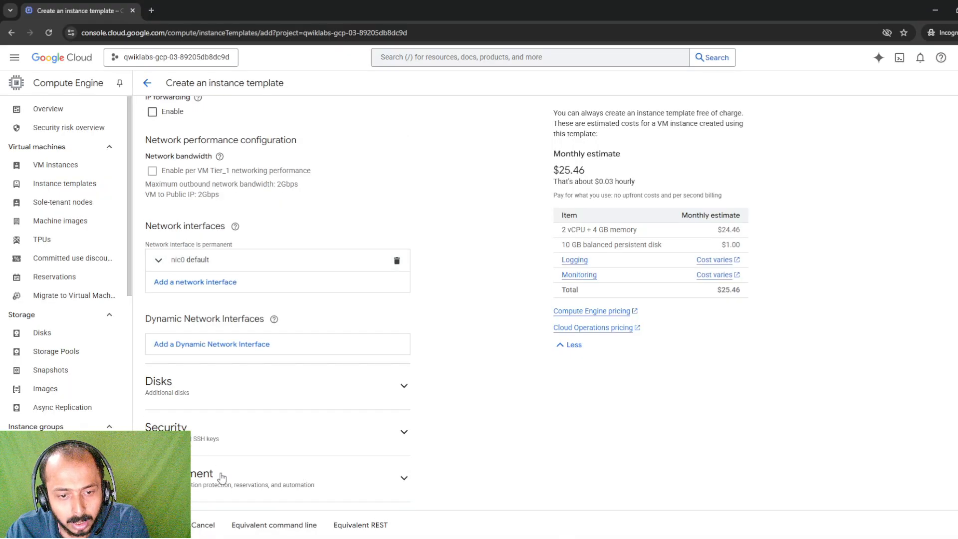
Add the copied startup script to the Management settings to update packages, install apache2 and write /var/www/html/index.html
click(224, 483)
scroll(235, 429, down, 5)
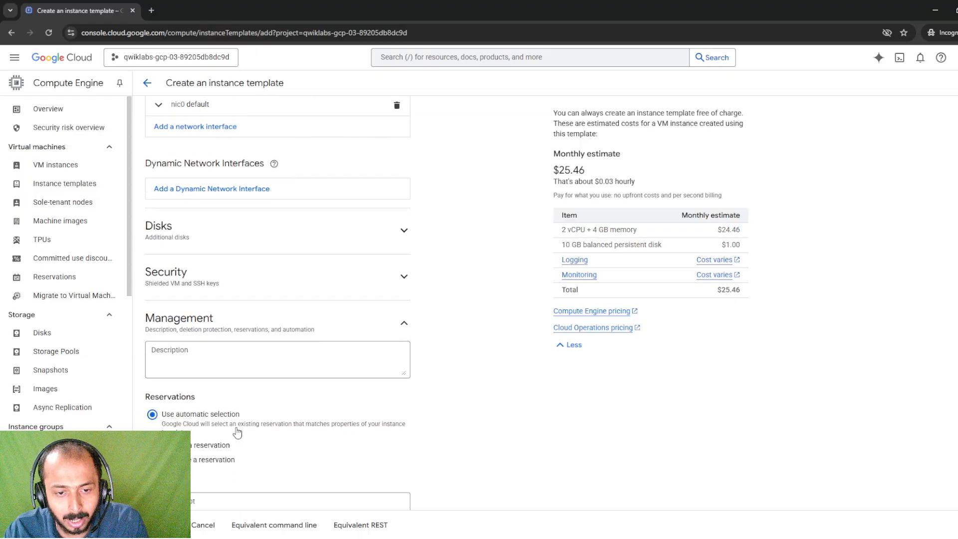
click(255, 459)
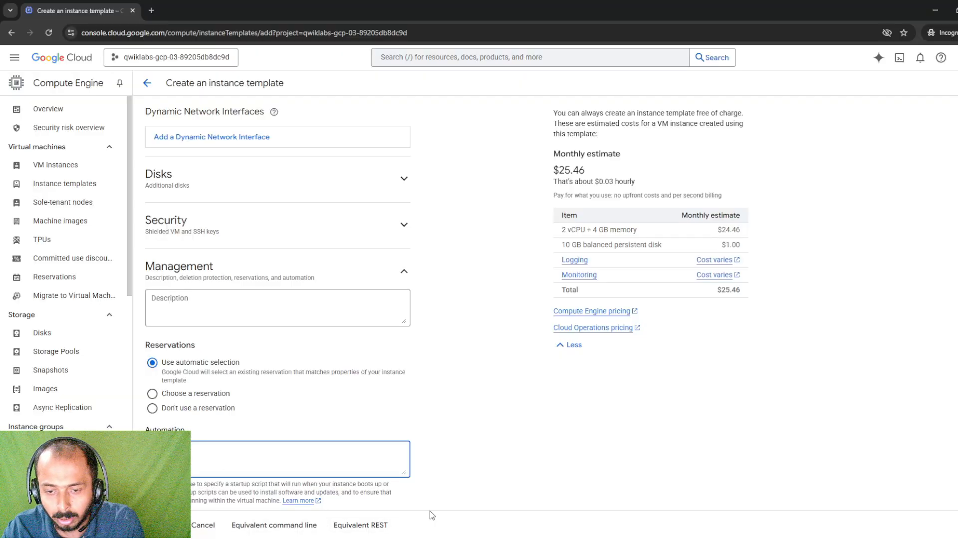
click(509, 538)
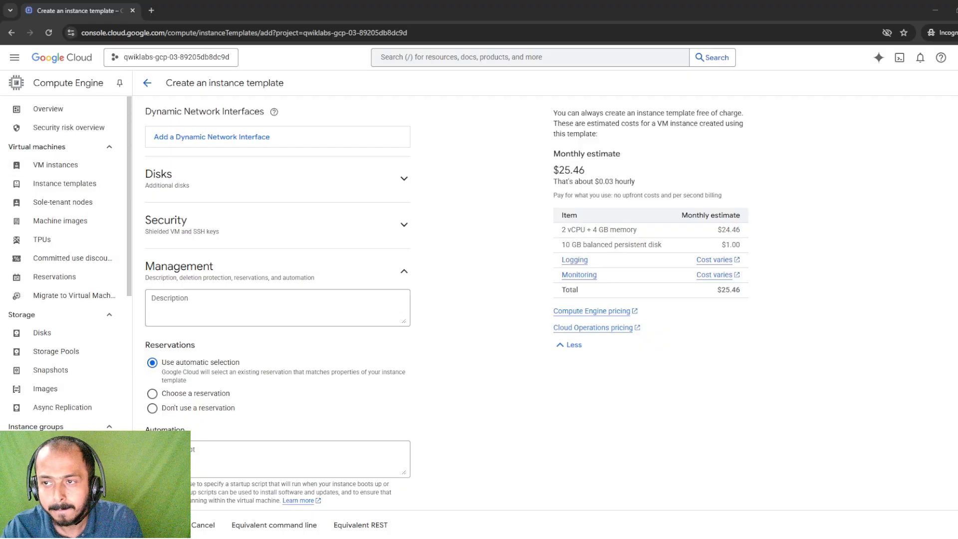
key(alt+Tab)
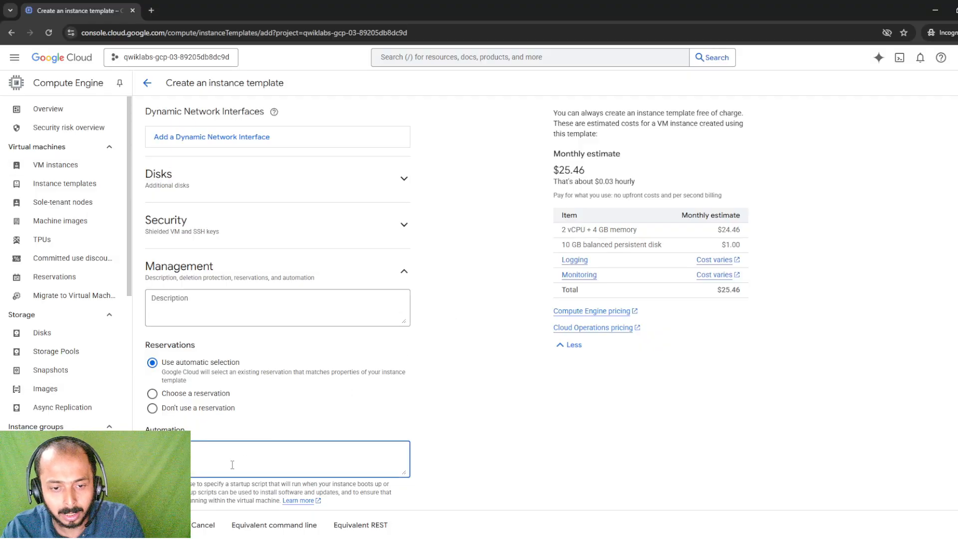
key(ctrl+v)
scroll(227, 465, up, 5)
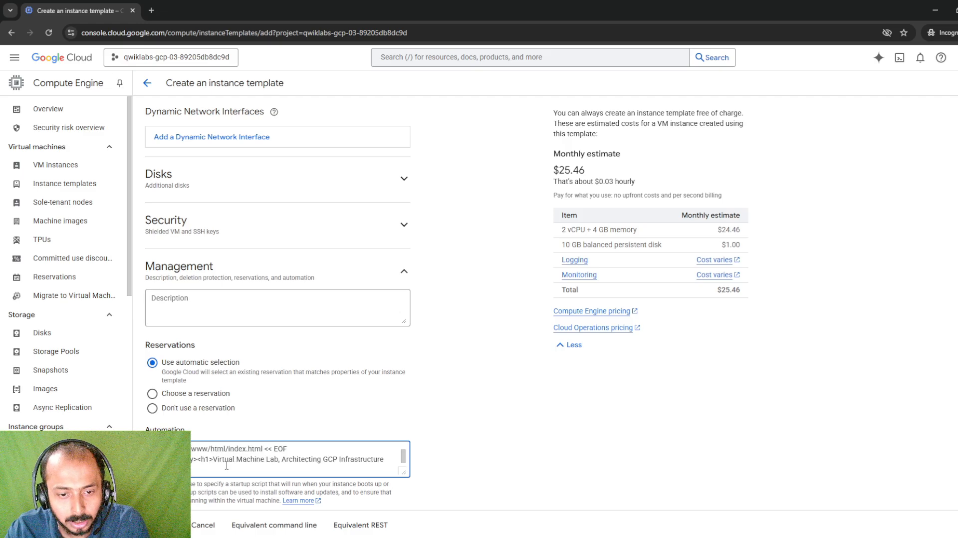
scroll(195, 458, up, 1)
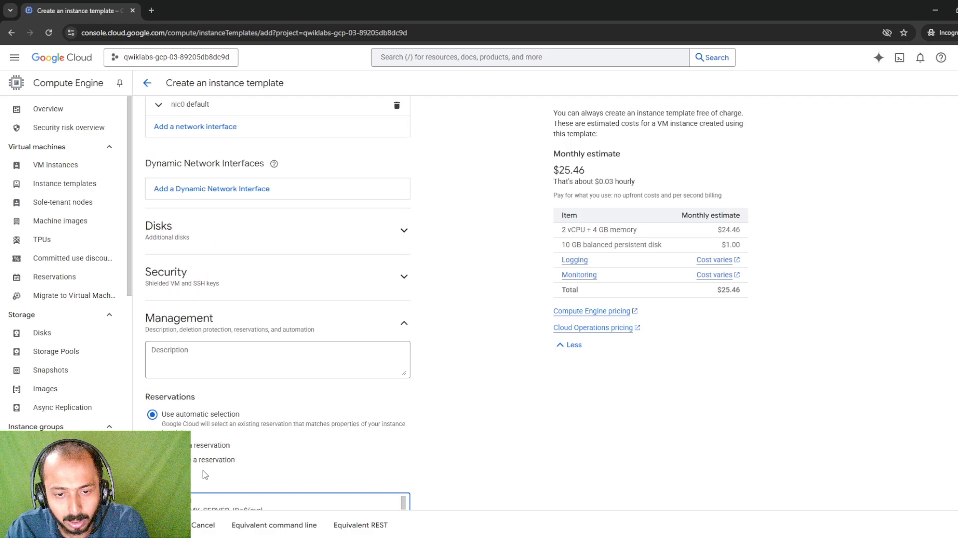
scroll(207, 453, down, 2)
scroll(220, 412, down, 2)
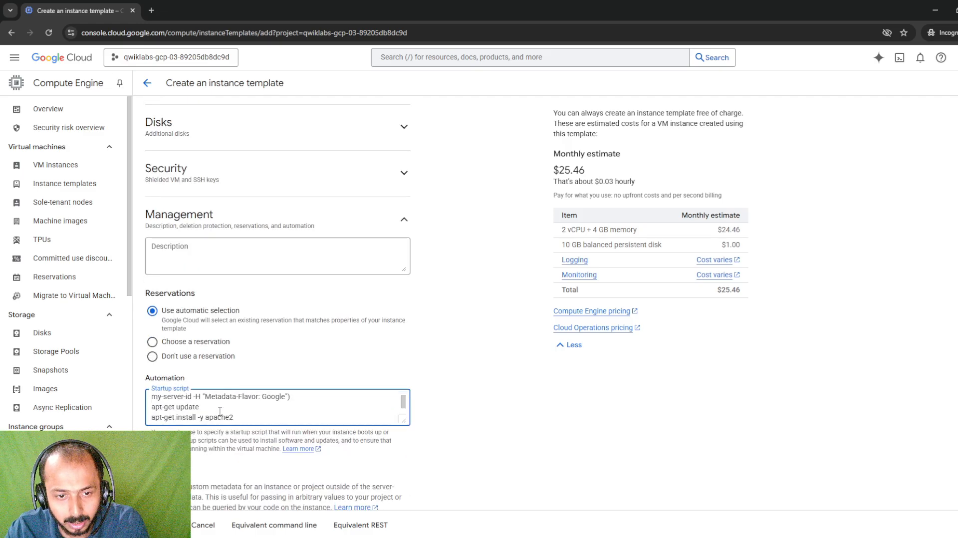
scroll(218, 430, down, 1)
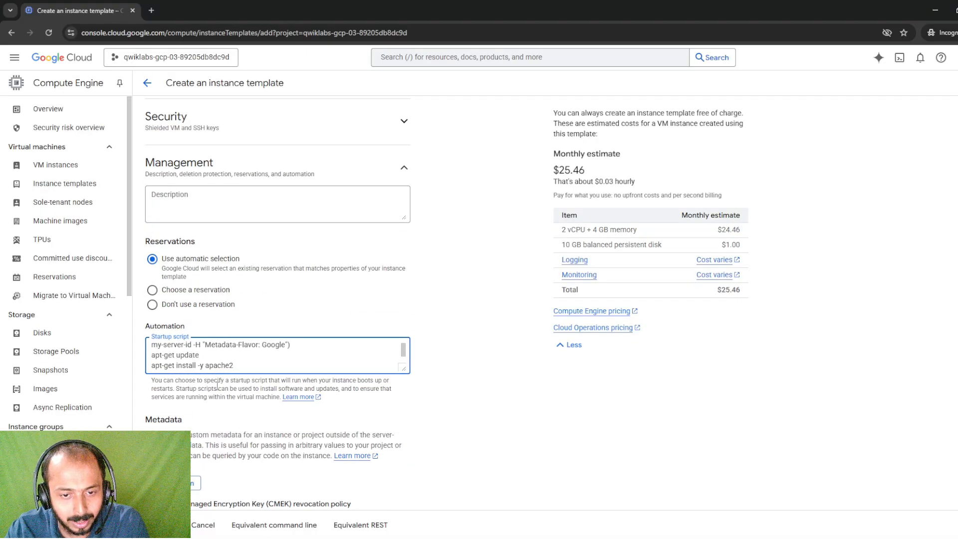
Set the CMEK revocation policy to Do nothing and create the instance template
scroll(208, 455, down, 1)
scroll(208, 454, down, 1)
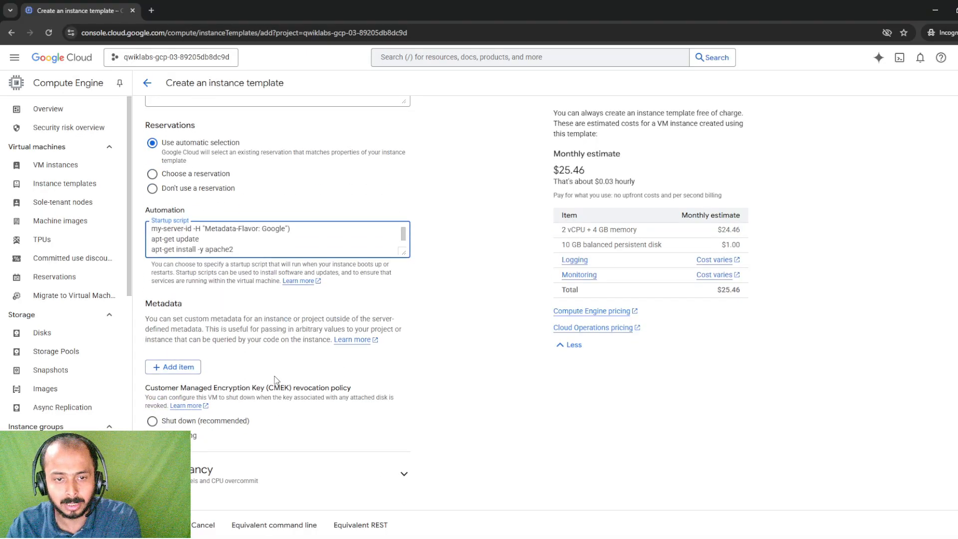
click(245, 481)
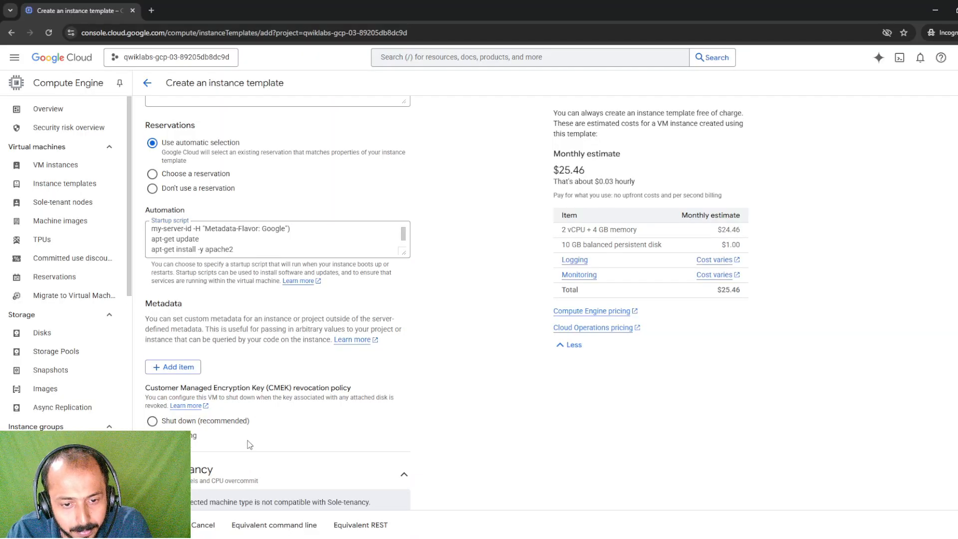
scroll(250, 444, down, 1)
click(181, 409)
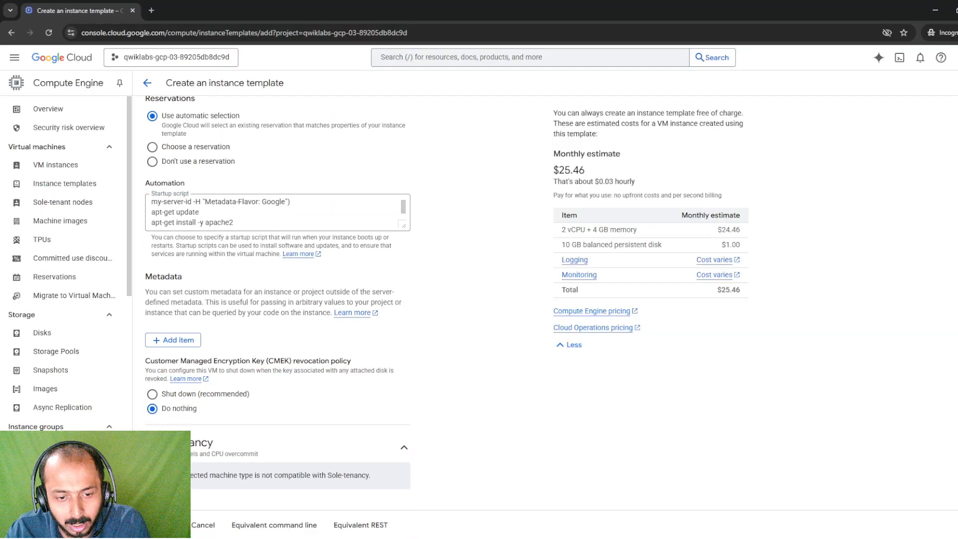
click(162, 524)
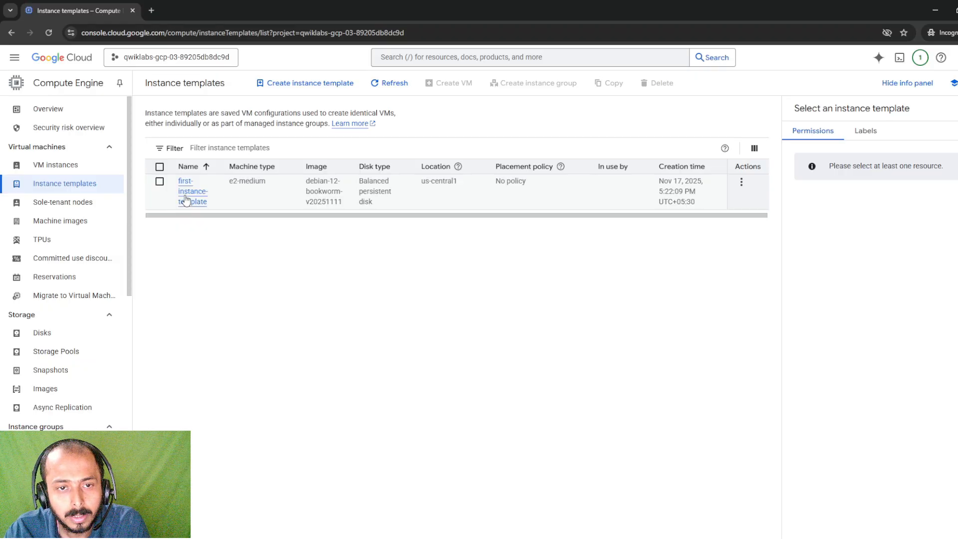
Open the details of first-instance-template and examine its name, labels, location and machine type
click(186, 200)
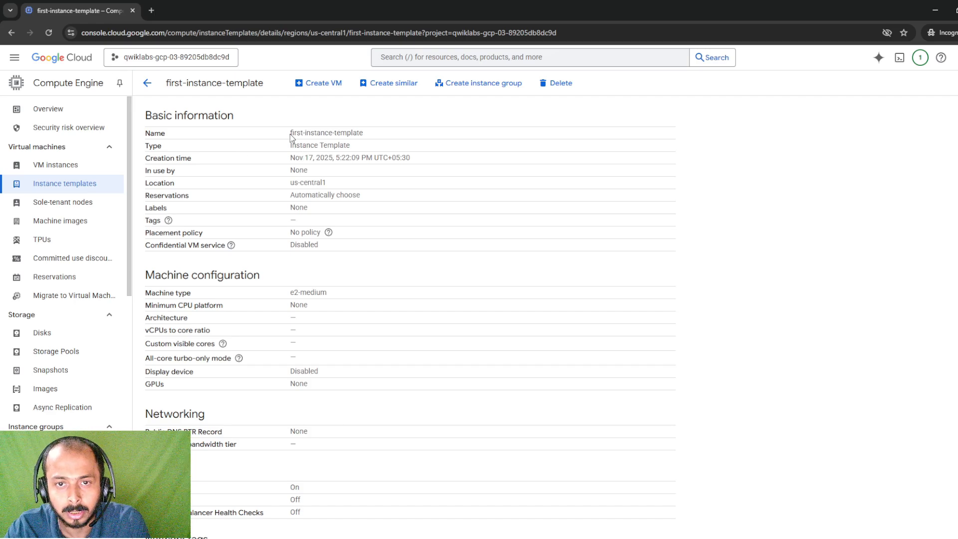
drag(291, 134, 412, 140)
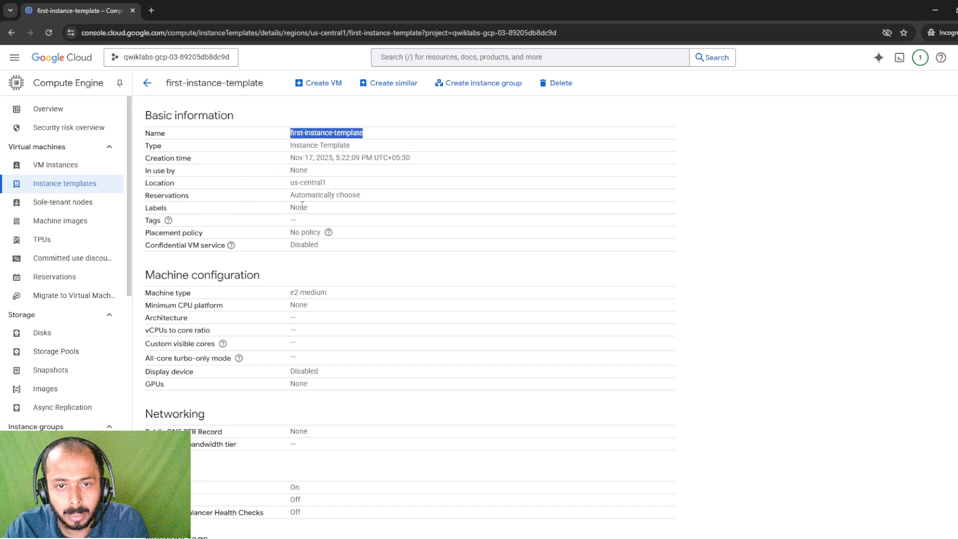
drag(288, 210, 330, 211)
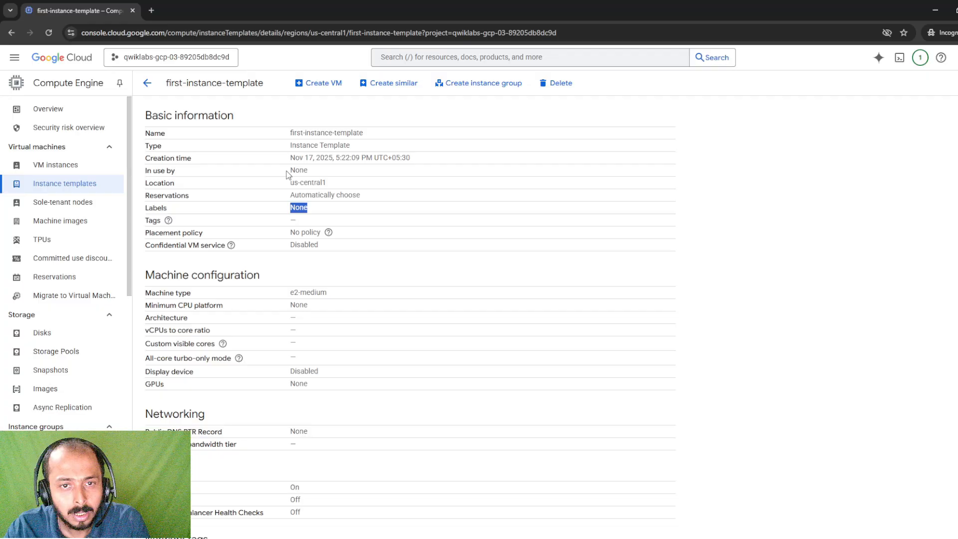
drag(288, 184, 382, 188)
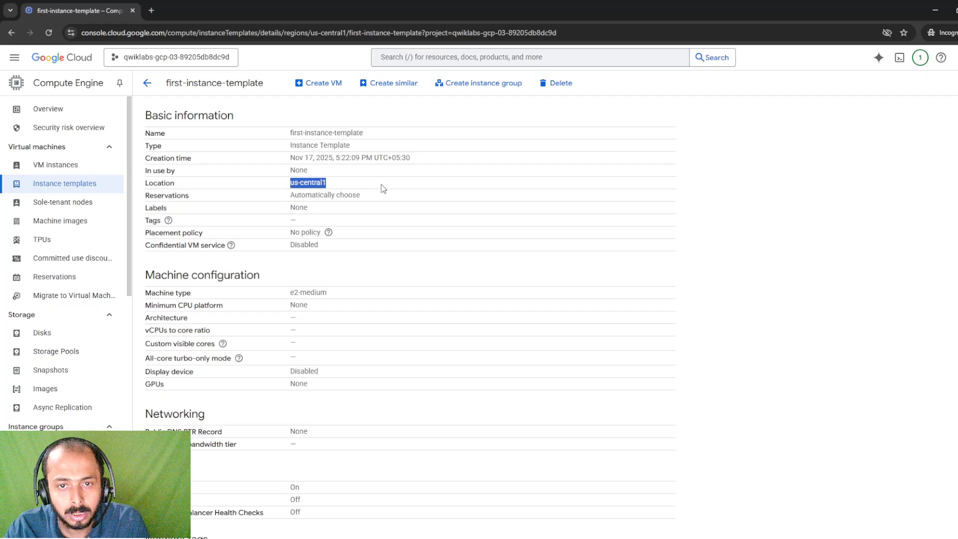
scroll(316, 205, down, 2)
drag(292, 186, 391, 188)
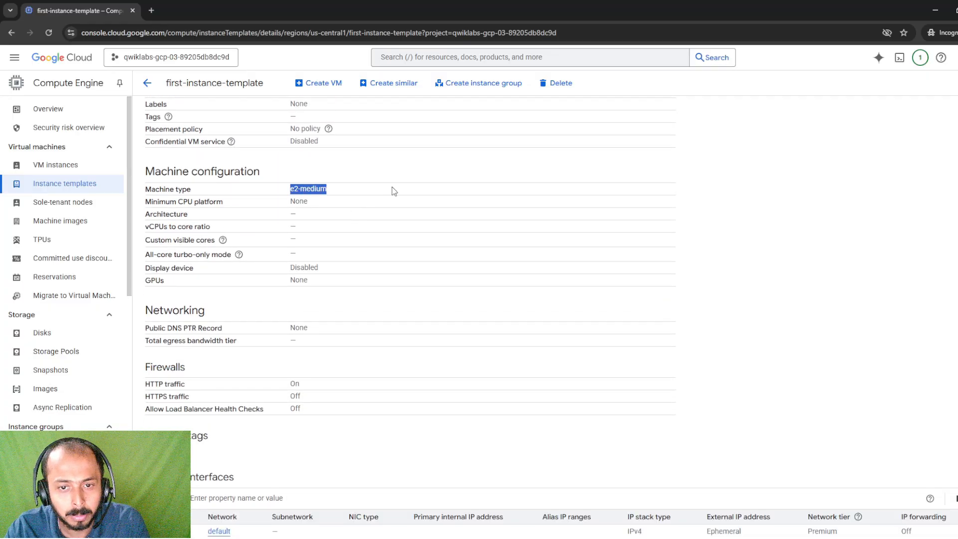
Examine the template's firewall, network interface, boot disk and management settings, and expand the full startup script in its custom metadata
scroll(392, 188, down, 4)
scroll(273, 358, down, 1)
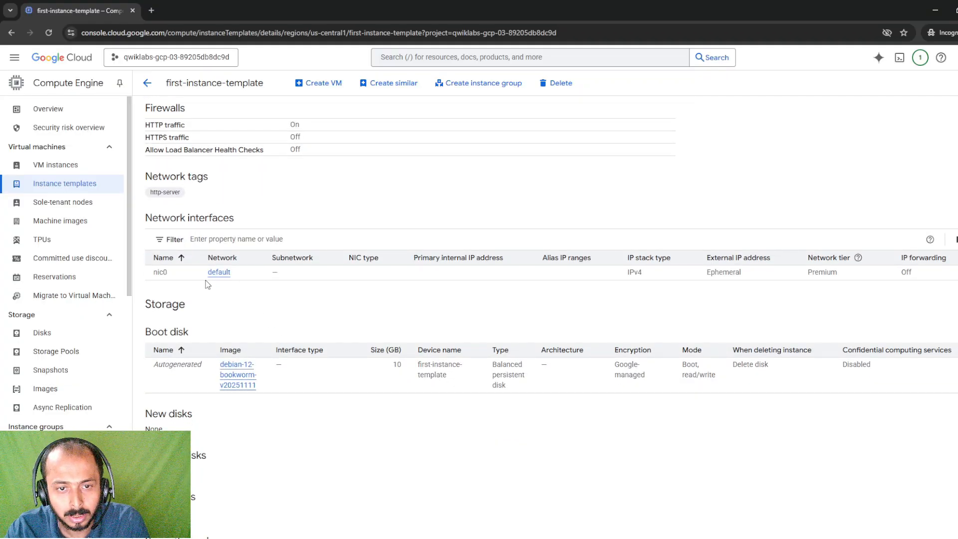
scroll(426, 310, down, 1)
scroll(426, 310, down, 1)
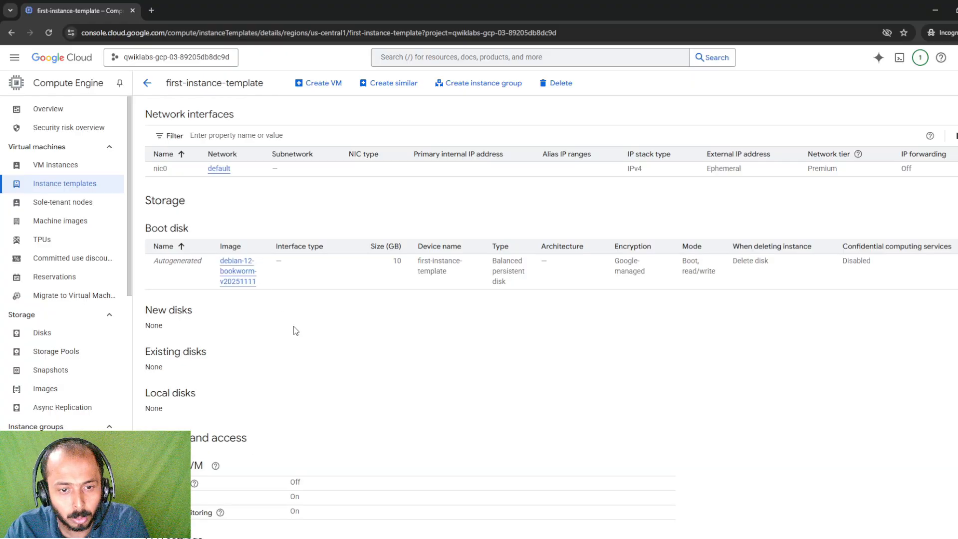
scroll(294, 329, down, 4)
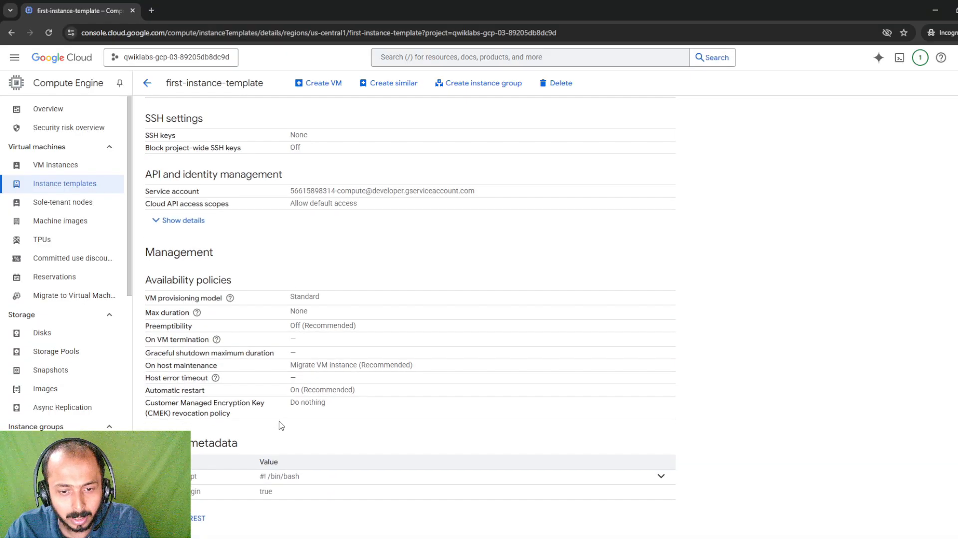
click(661, 475)
scroll(367, 454, down, 2)
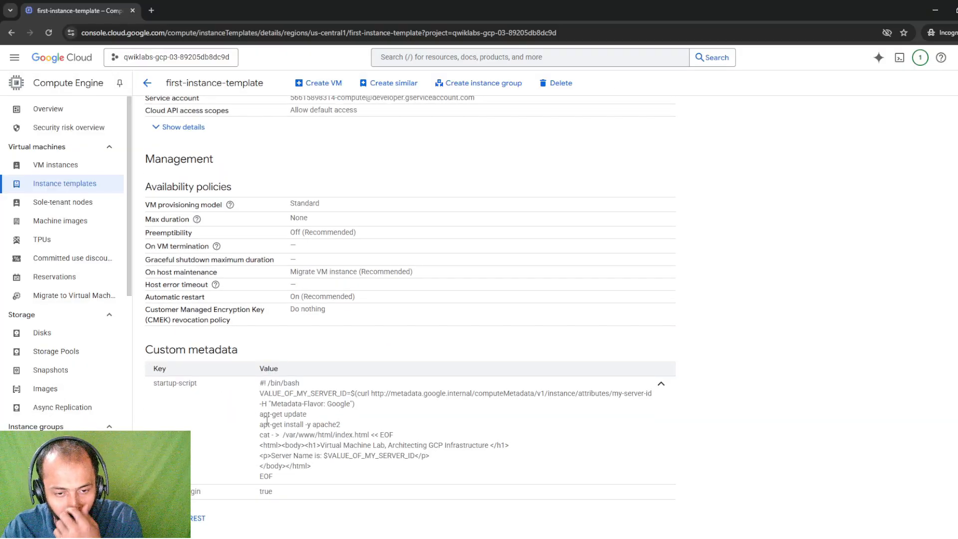
Go to the Compute Engine instance groups and start creating a new instance group
scroll(462, 348, up, 20)
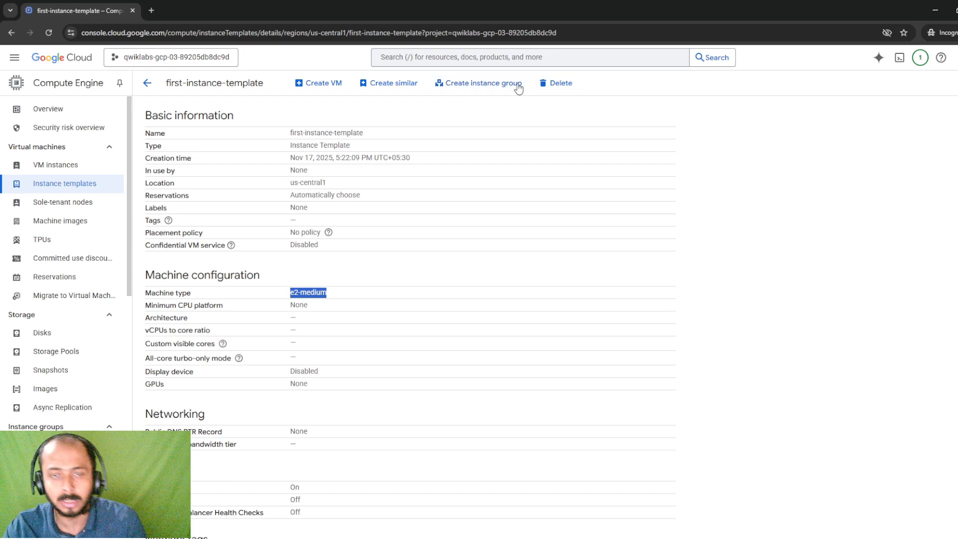
scroll(60, 387, down, 3)
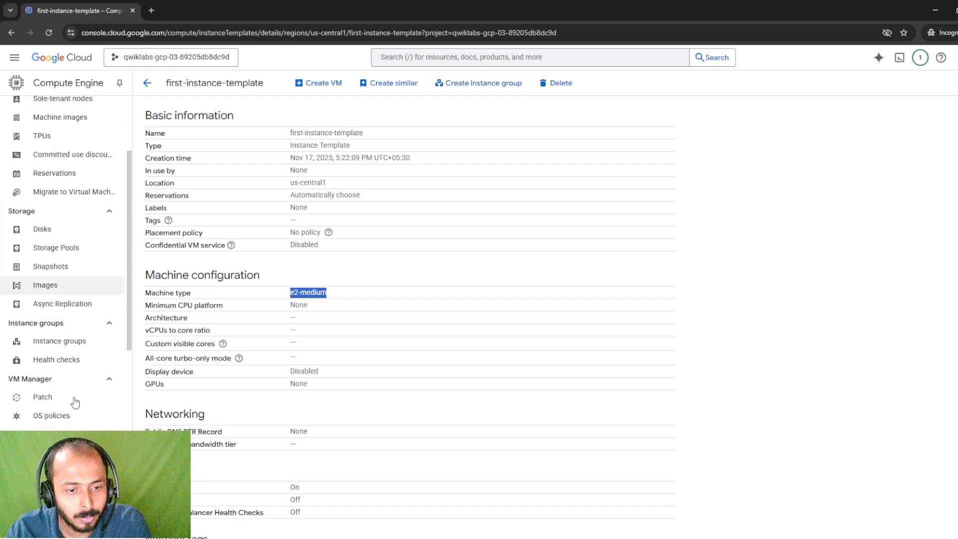
click(58, 345)
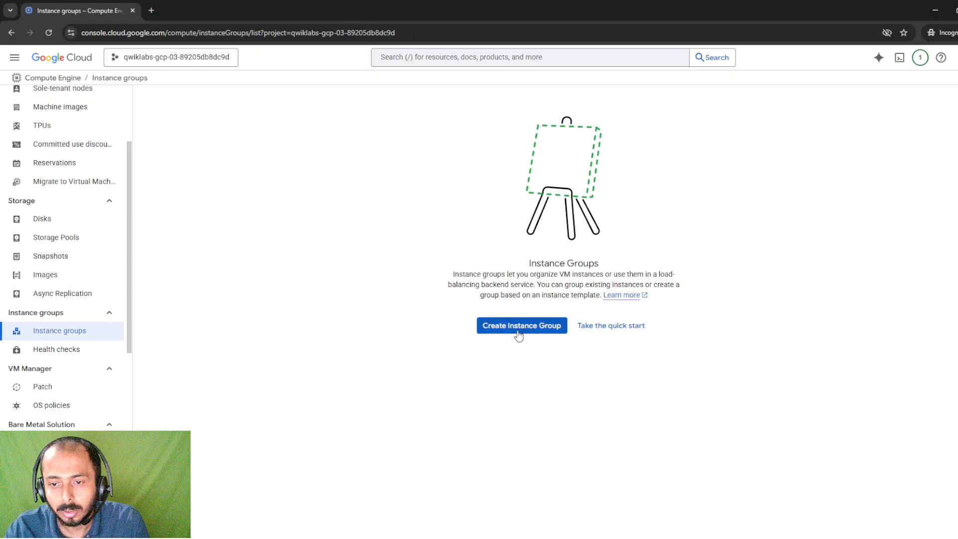
click(515, 336)
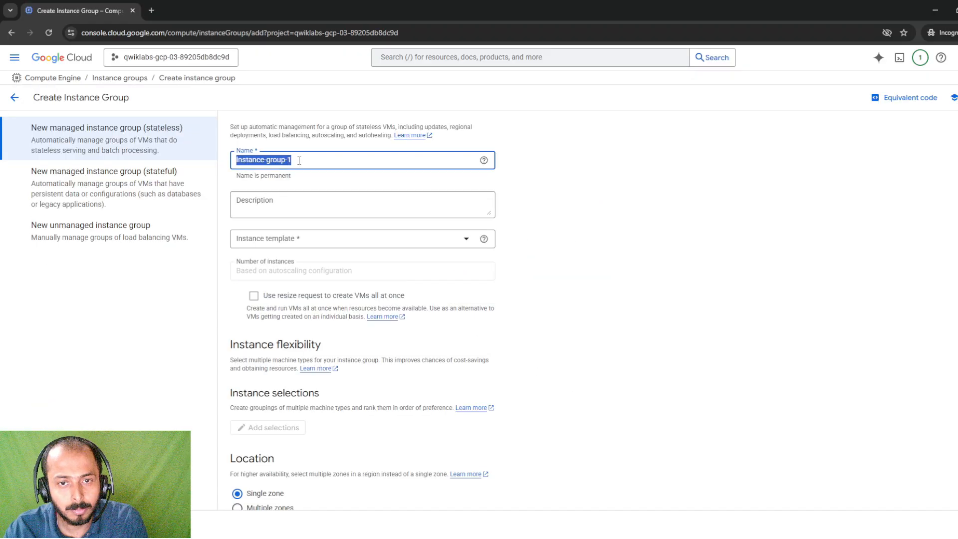
Name the instance group first-instance-group, choose first-instance-template as its instance template, and dismiss the menu hint
text(first)
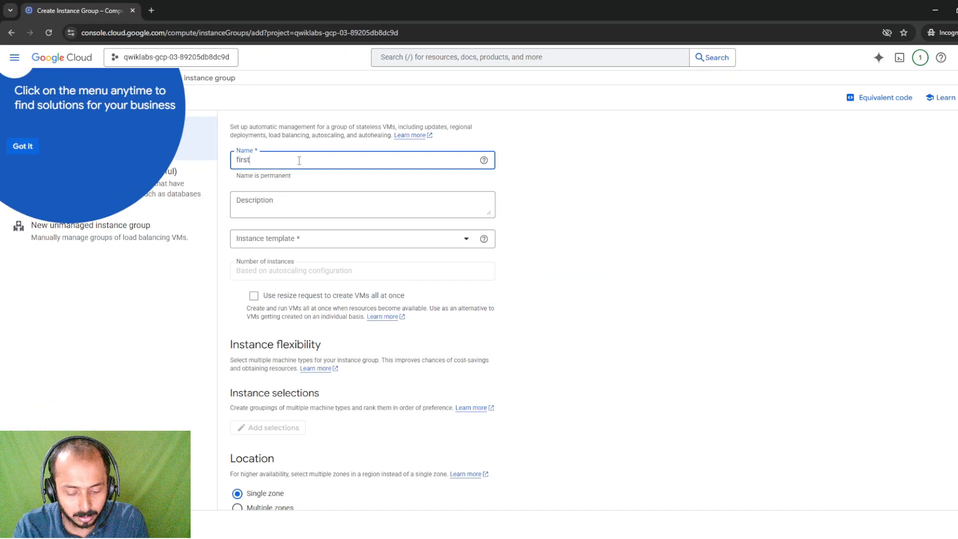
text(-instance-g)
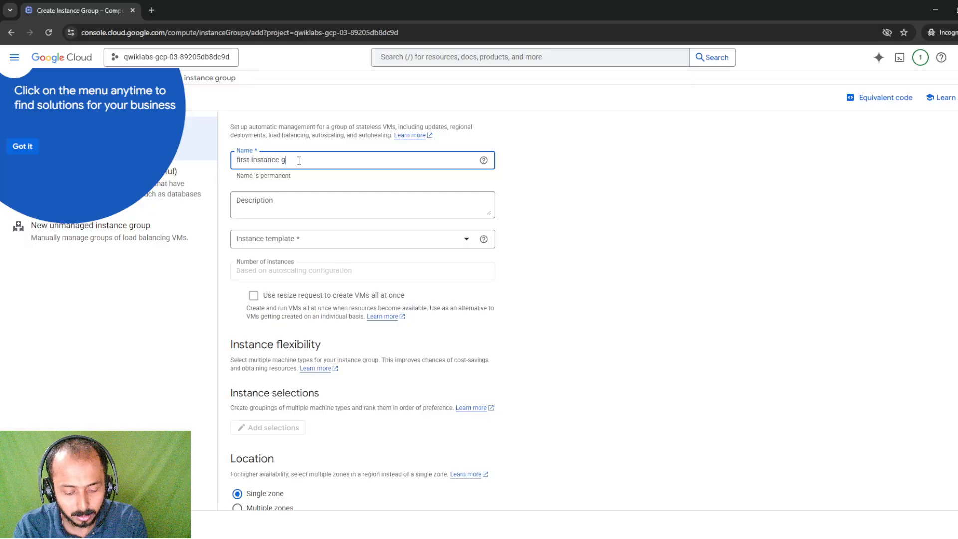
text(roup)
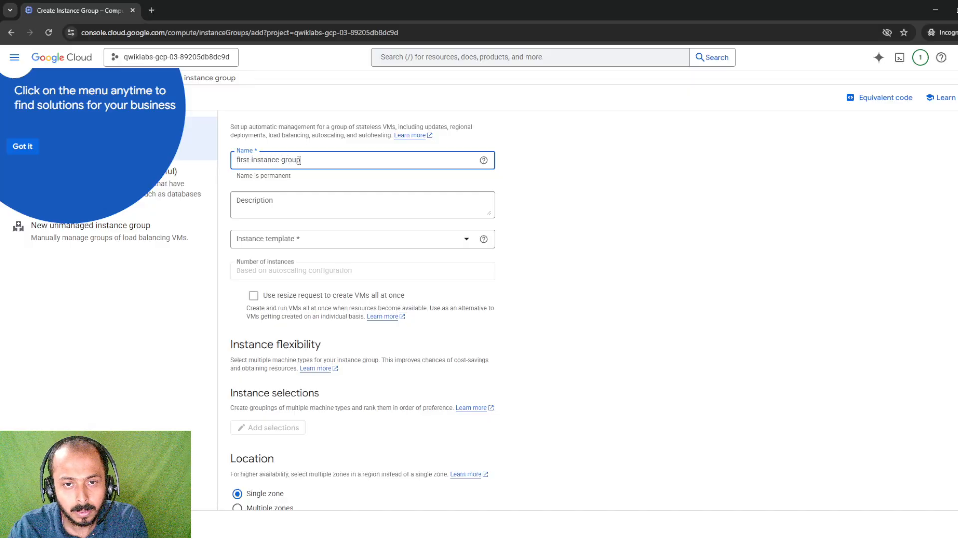
click(463, 241)
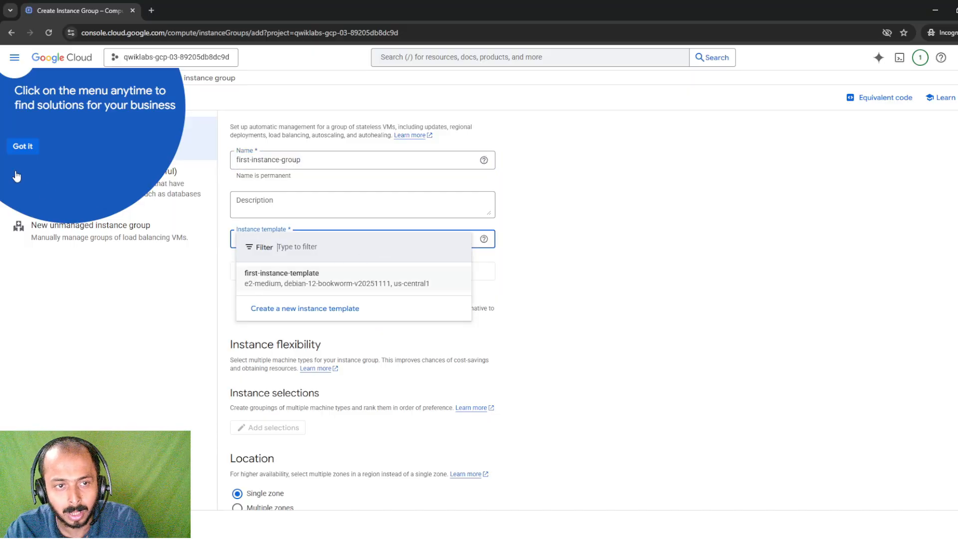
click(21, 147)
scroll(348, 312, down, 2)
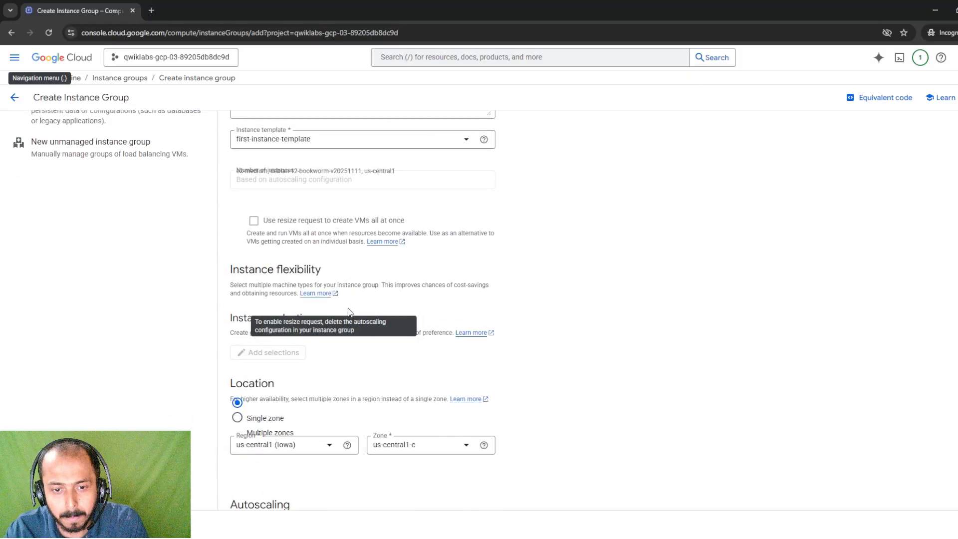
Set the group's location to multiple zones in us-central1, using zones us-central1-c, us-central1-f and us-central1-b
scroll(292, 282, down, 2)
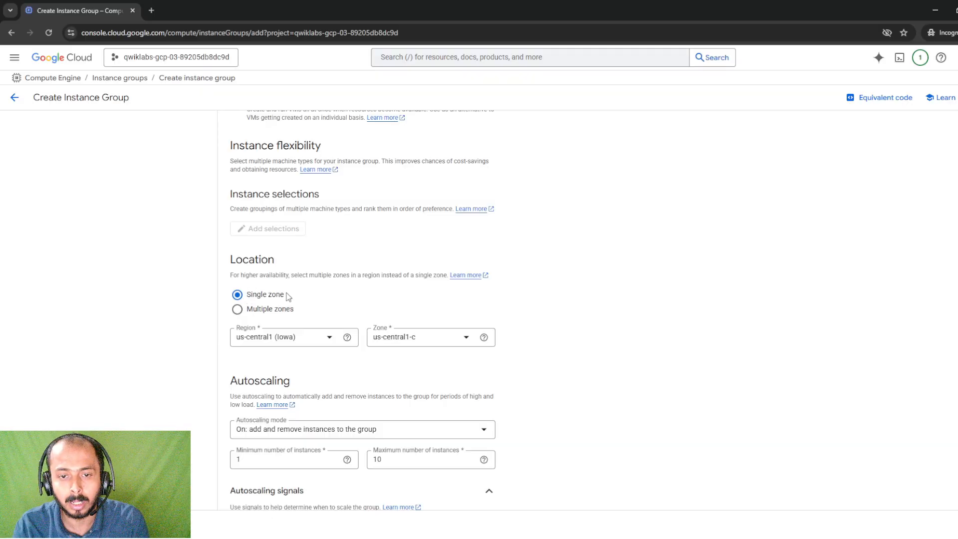
click(238, 311)
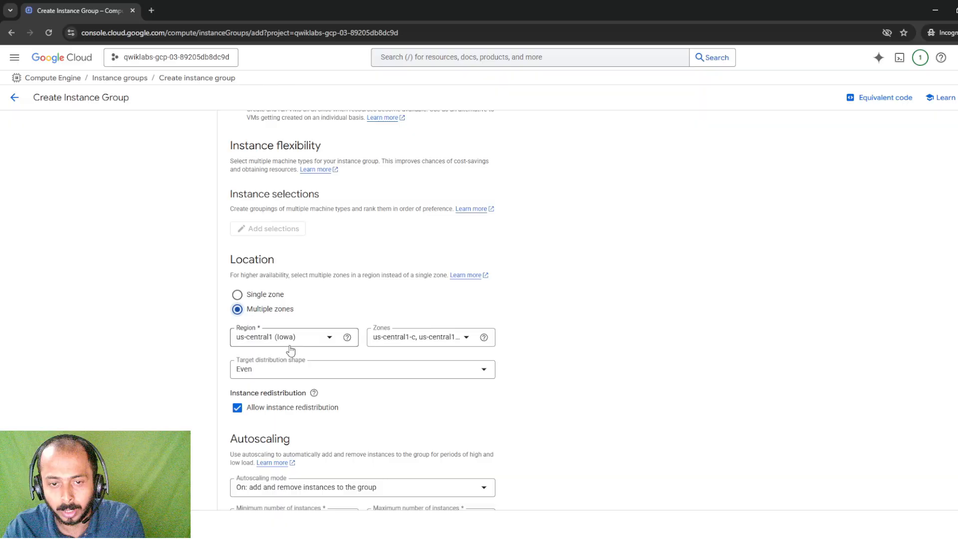
click(469, 343)
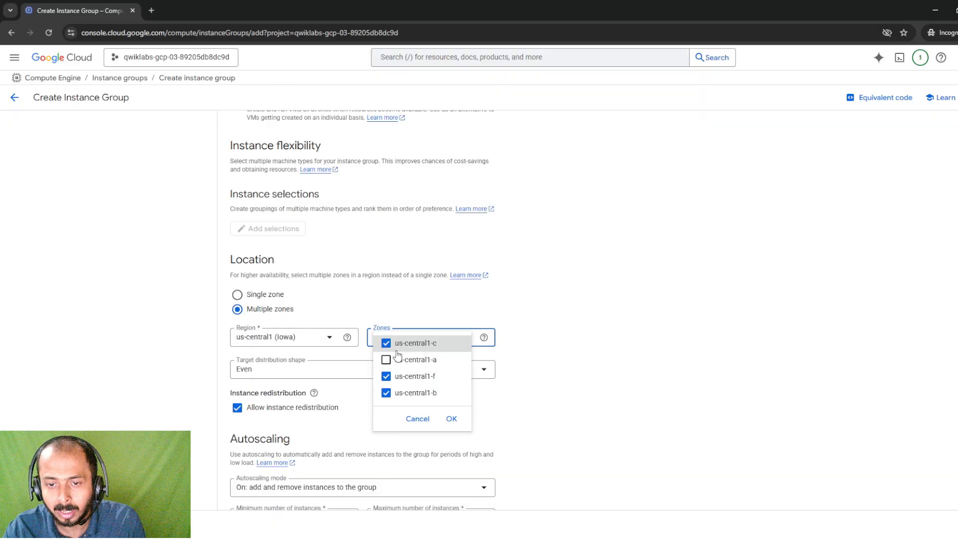
click(451, 419)
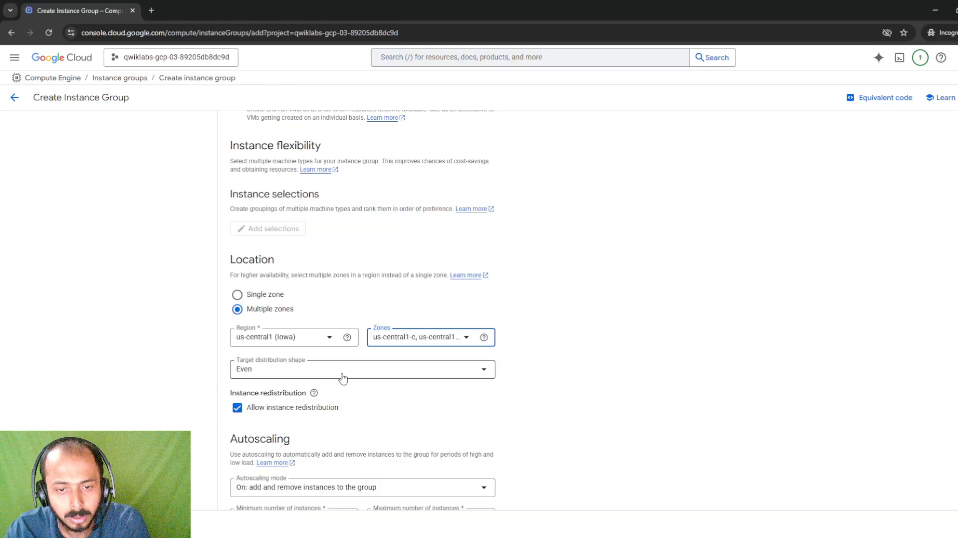
Examine the target distribution shape options for the multi-zone group, leaving Even selected
scroll(314, 359, down, 1)
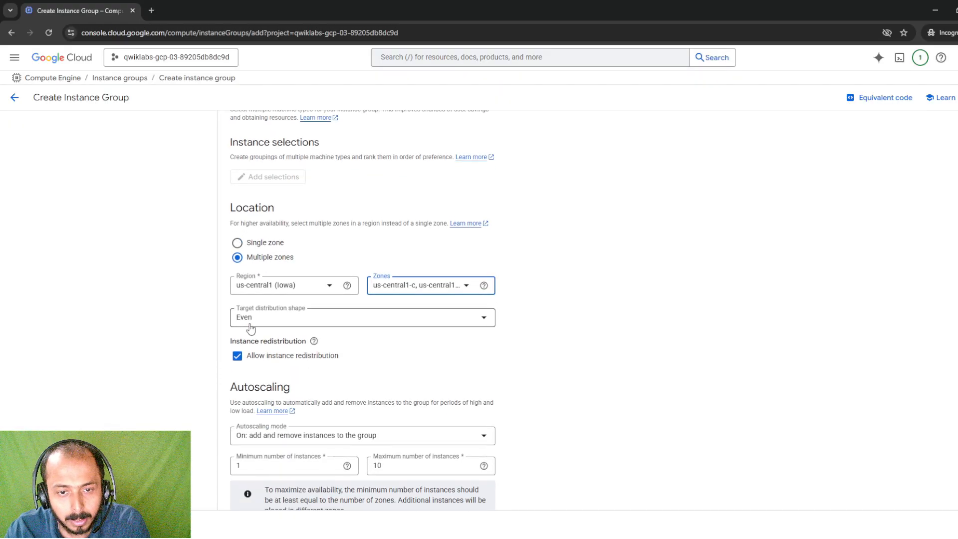
click(293, 326)
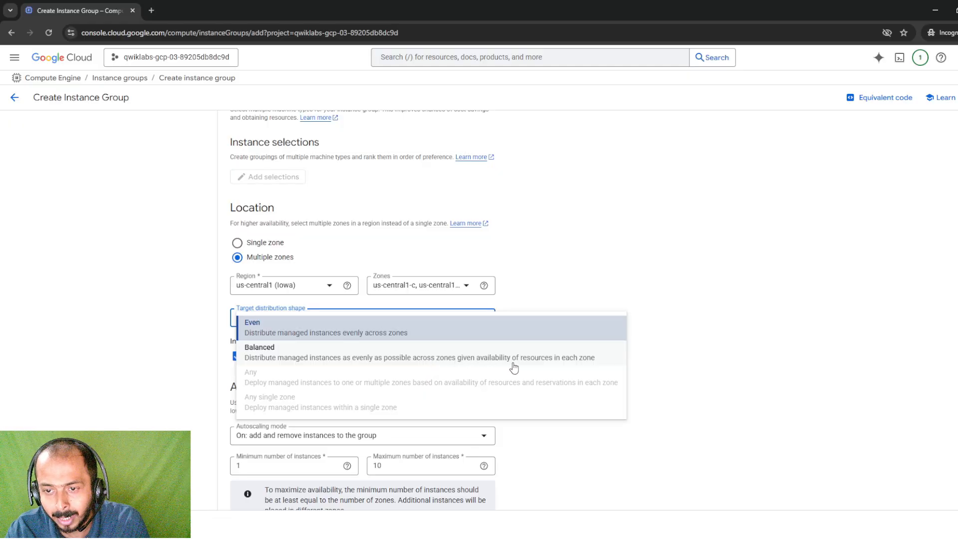
click(714, 320)
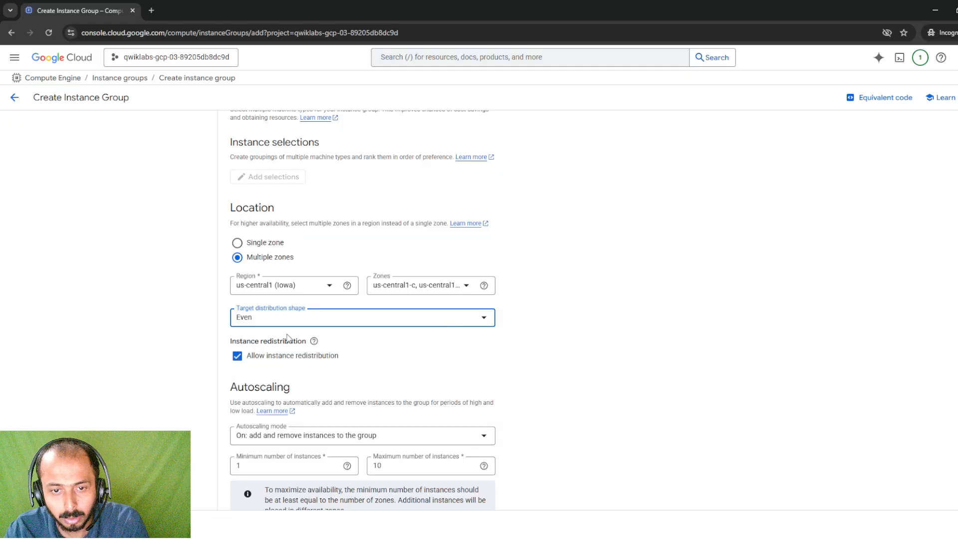
Examine the Autoscaling section and its available autoscaling modes, leaving the mode that adds and removes instances selected
scroll(393, 385, down, 3)
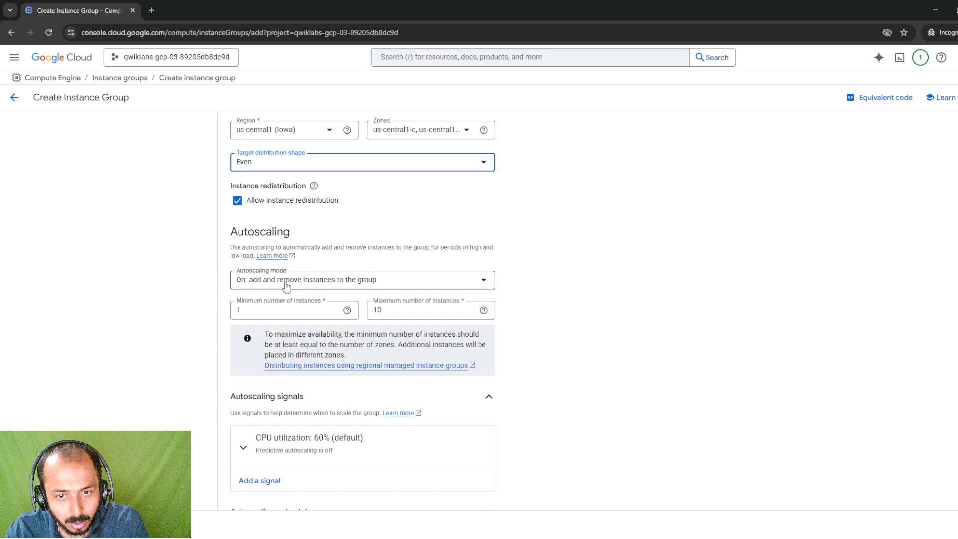
drag(227, 236, 293, 232)
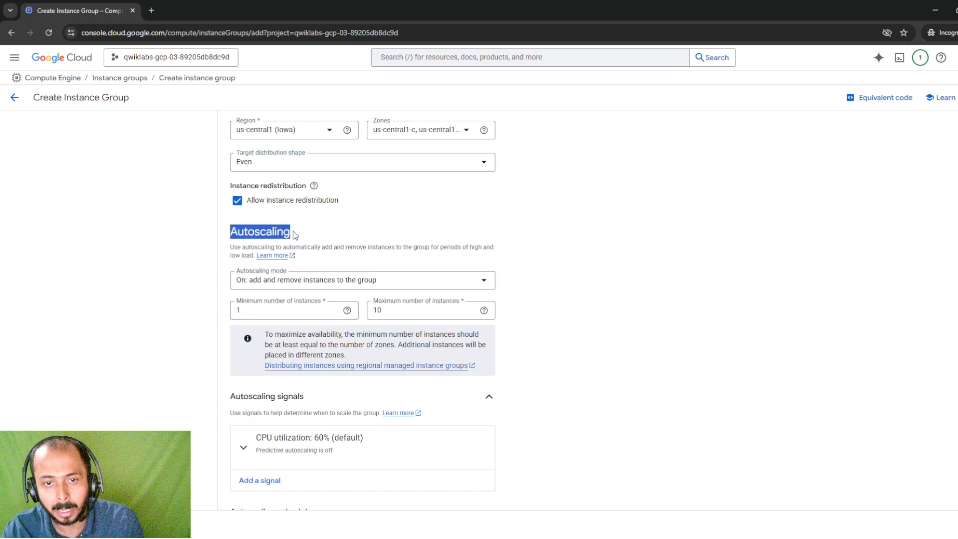
click(294, 231)
double_click(268, 234)
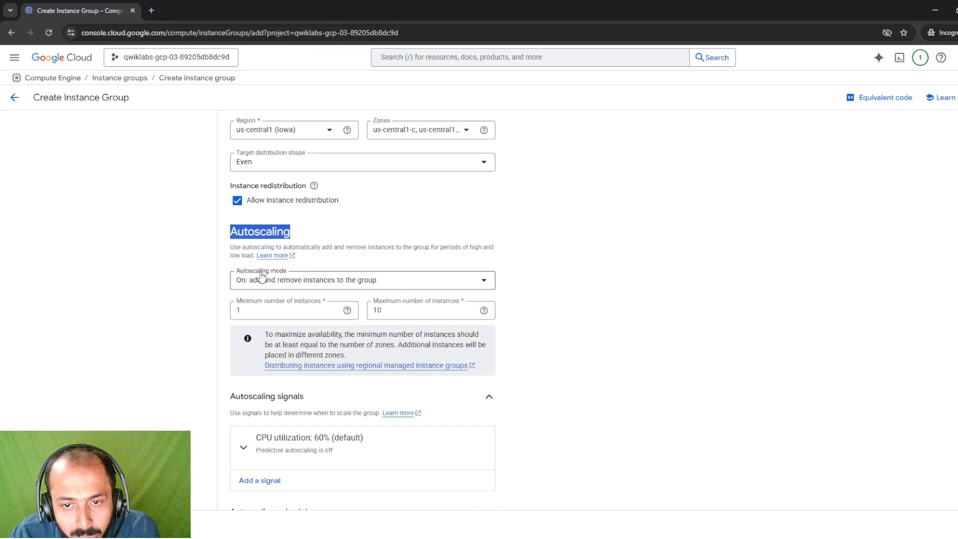
click(299, 289)
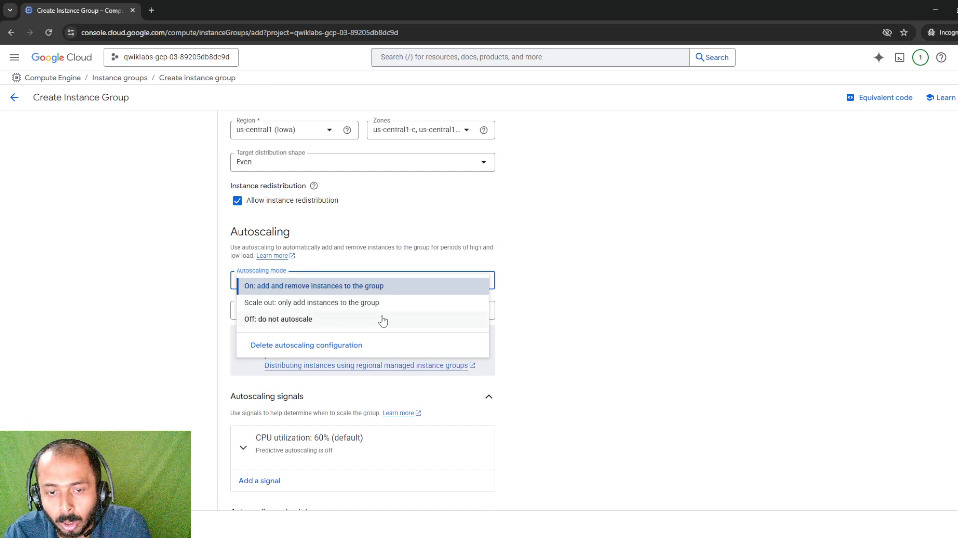
click(574, 307)
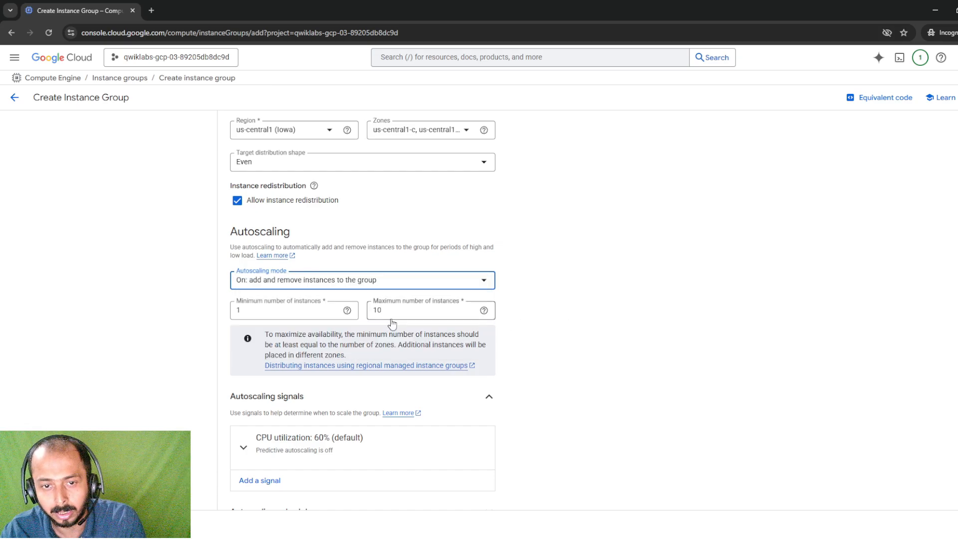
Set the autoscaling limits to a minimum of 2 and a maximum of 5 instances
double_click(254, 309)
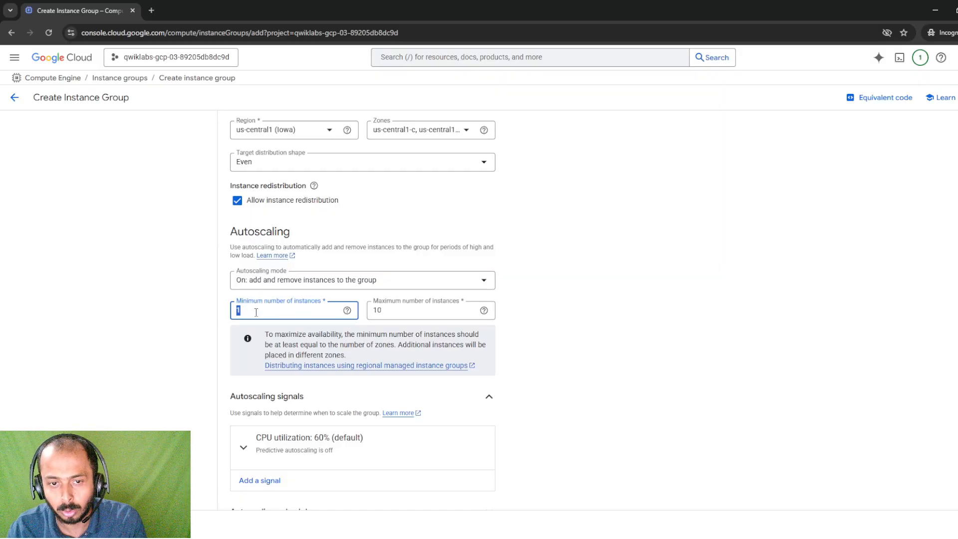
text(2)
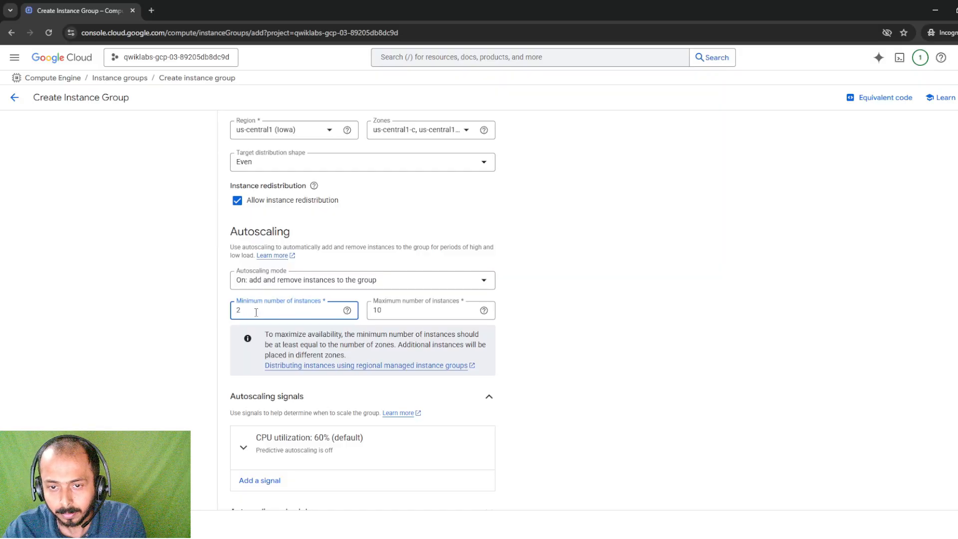
double_click(401, 312)
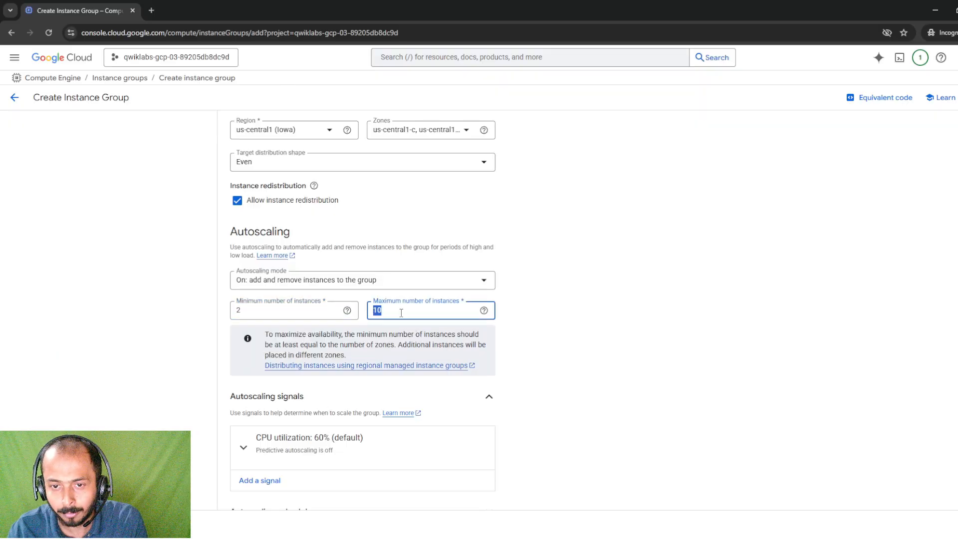
text(5)
Edit the CPU utilization autoscaling signal to a target of 50% with predictive autoscaling off
scroll(359, 339, down, 2)
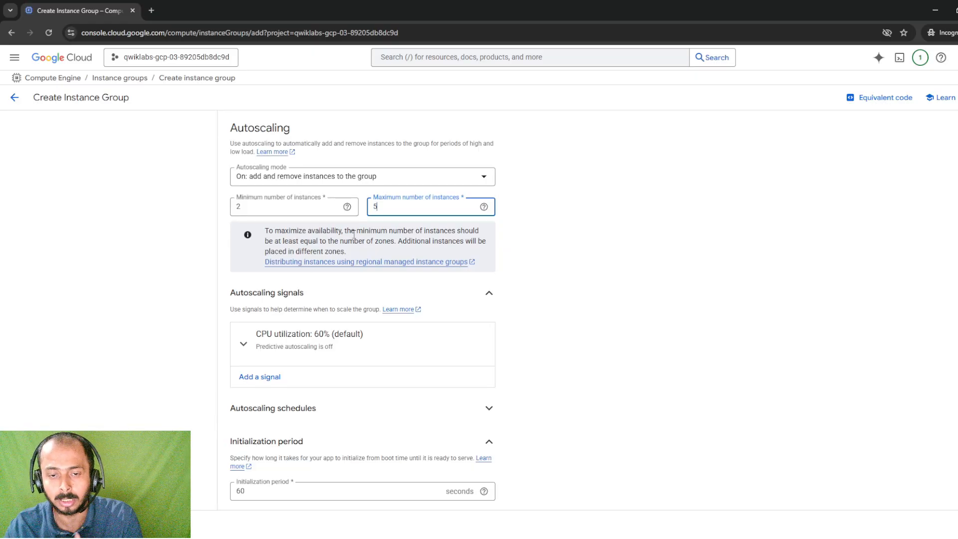
click(243, 344)
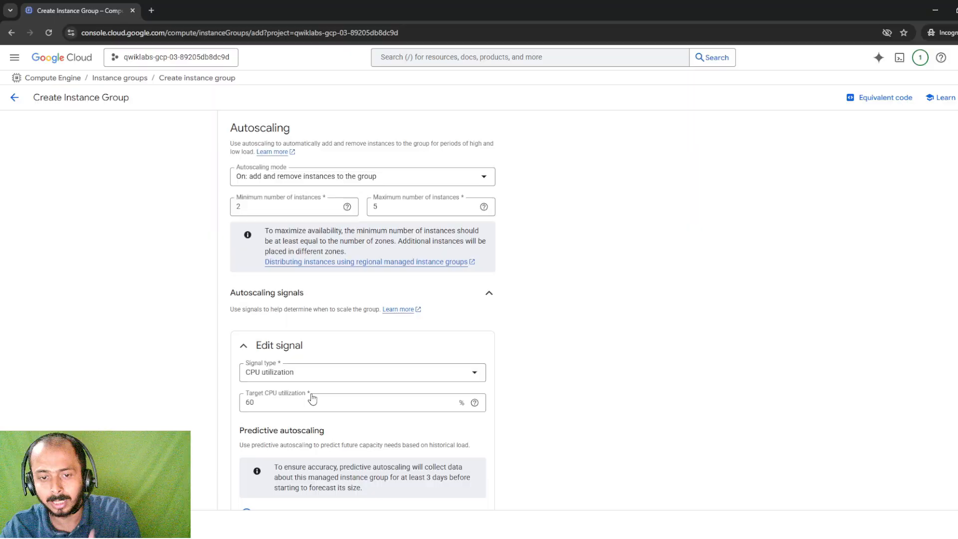
scroll(294, 391, down, 1)
double_click(263, 351)
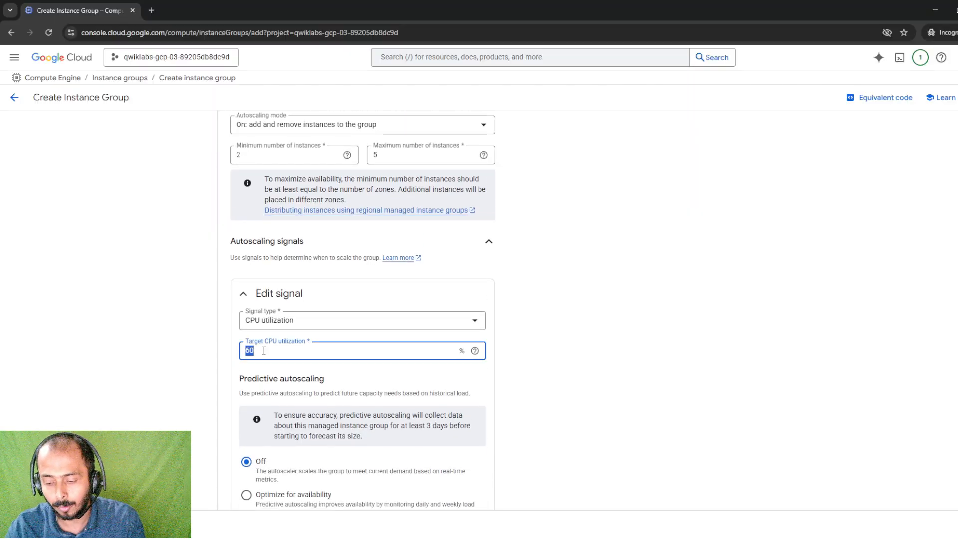
text(8)
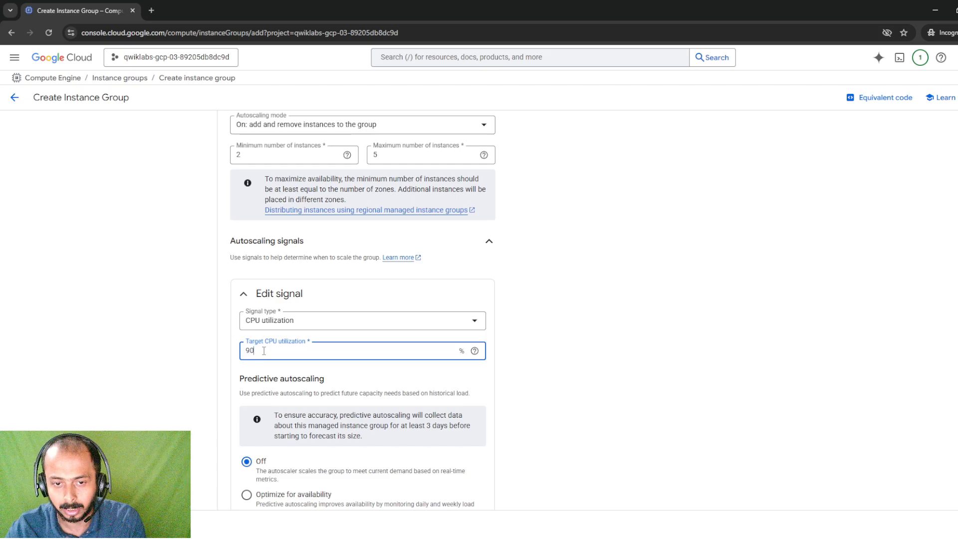
double_click(265, 349)
text(50)
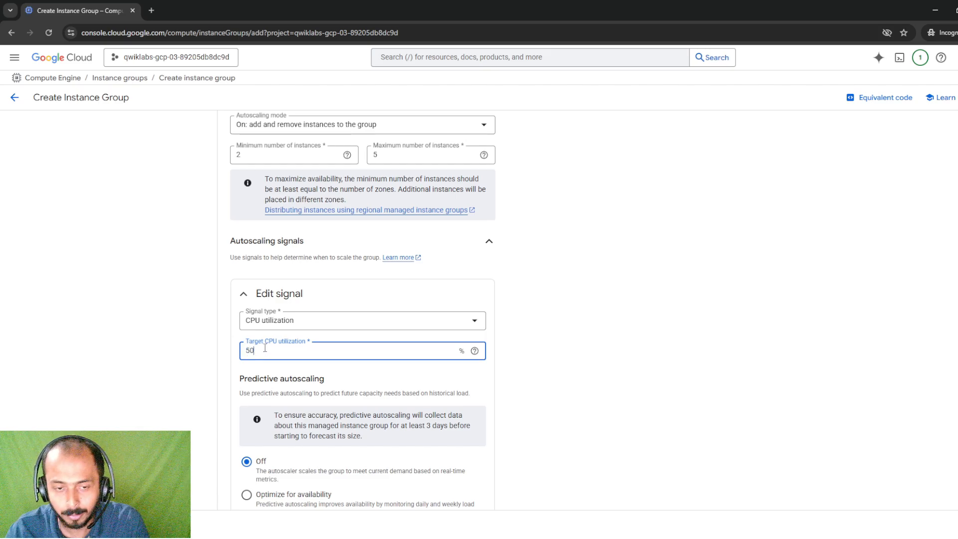
scroll(270, 349, down, 2)
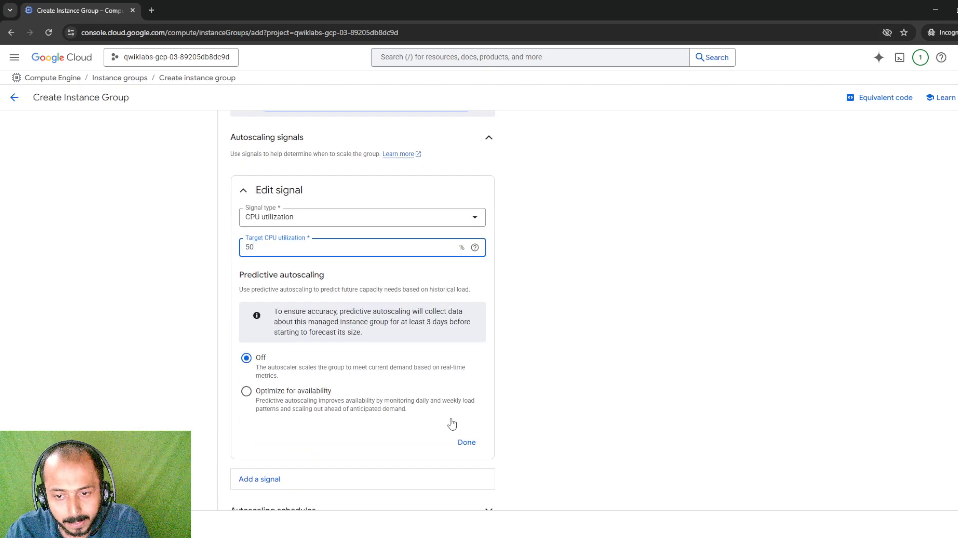
click(468, 447)
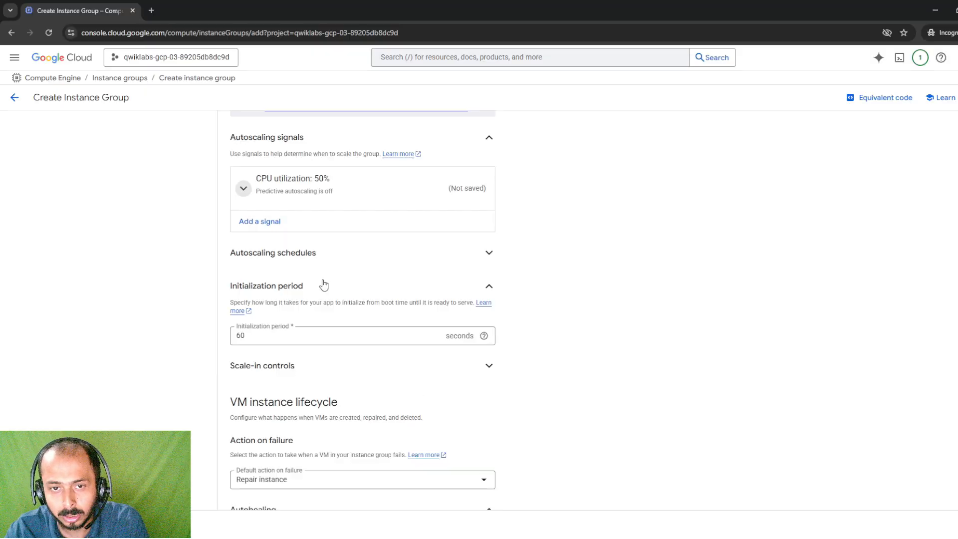
Review the minimum and maximum instance limits, the initialization period and the VM instance lifecycle settings
scroll(394, 269, up, 3)
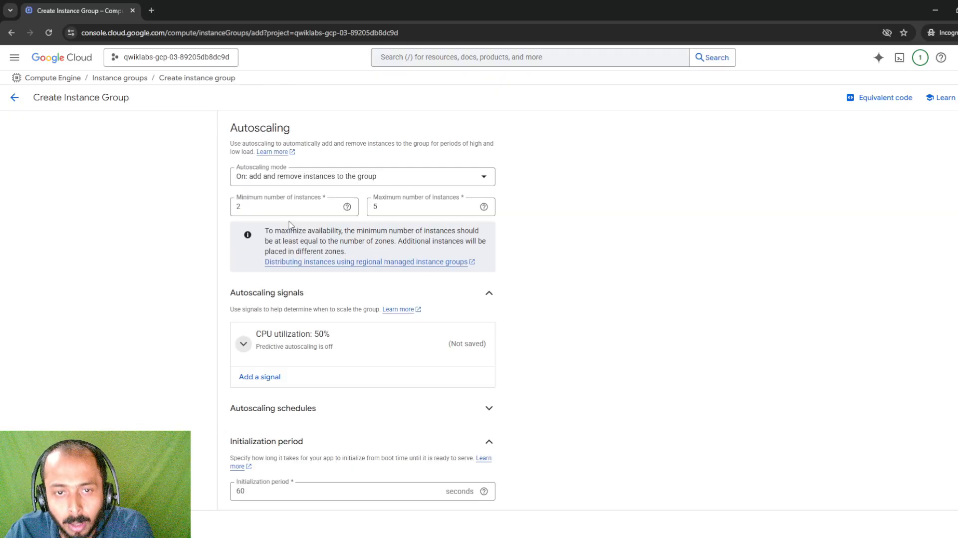
double_click(265, 208)
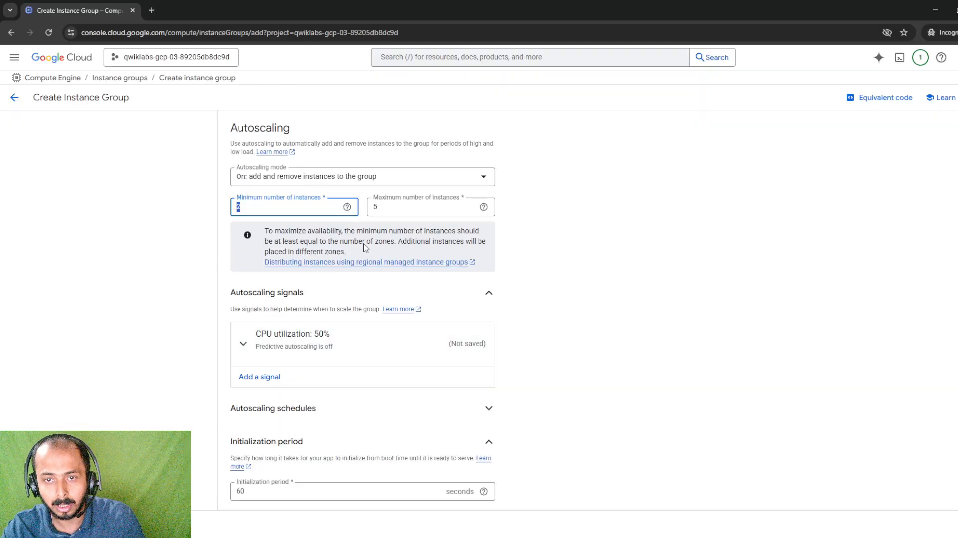
double_click(389, 206)
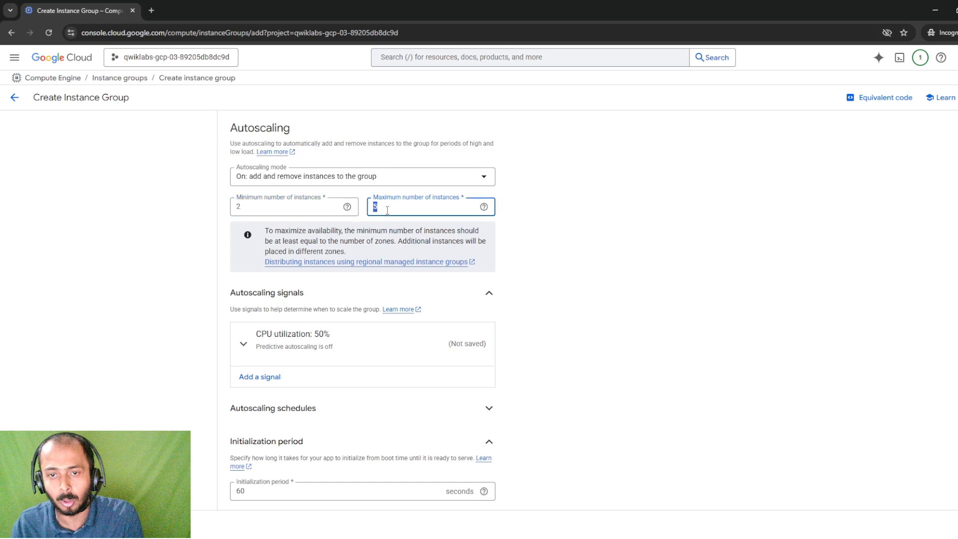
scroll(414, 351, down, 4)
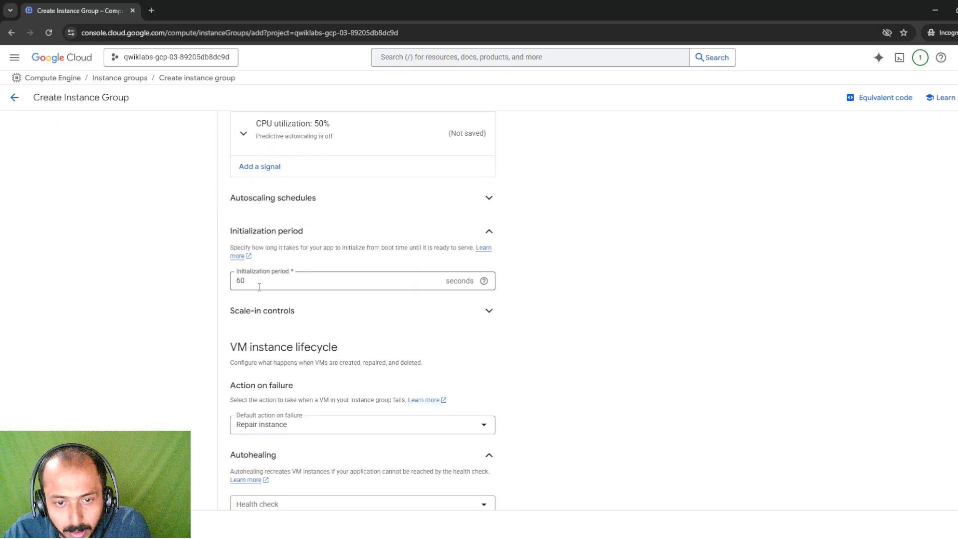
Check the available autohealing health checks, leave the health check unset, and create the managed instance group
scroll(291, 359, down, 2)
scroll(257, 288, down, 2)
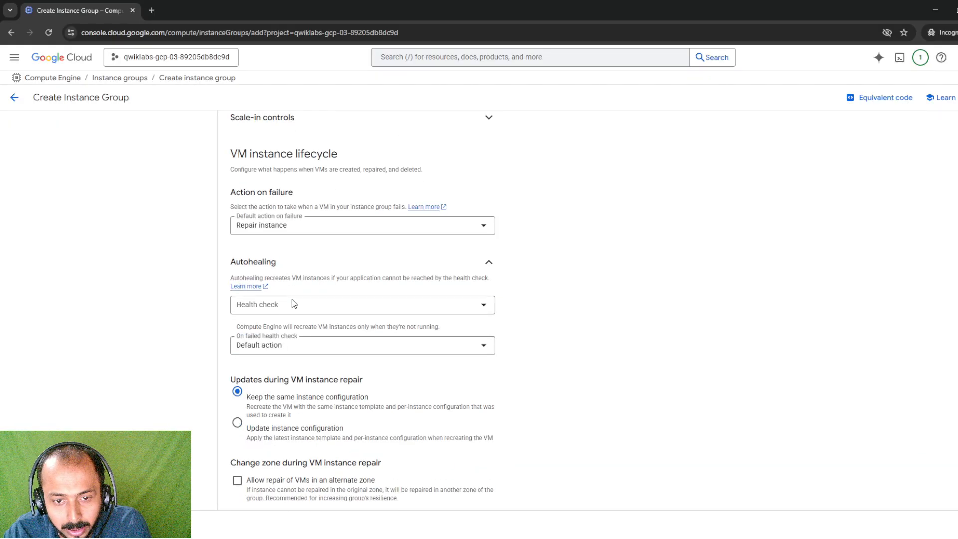
click(422, 307)
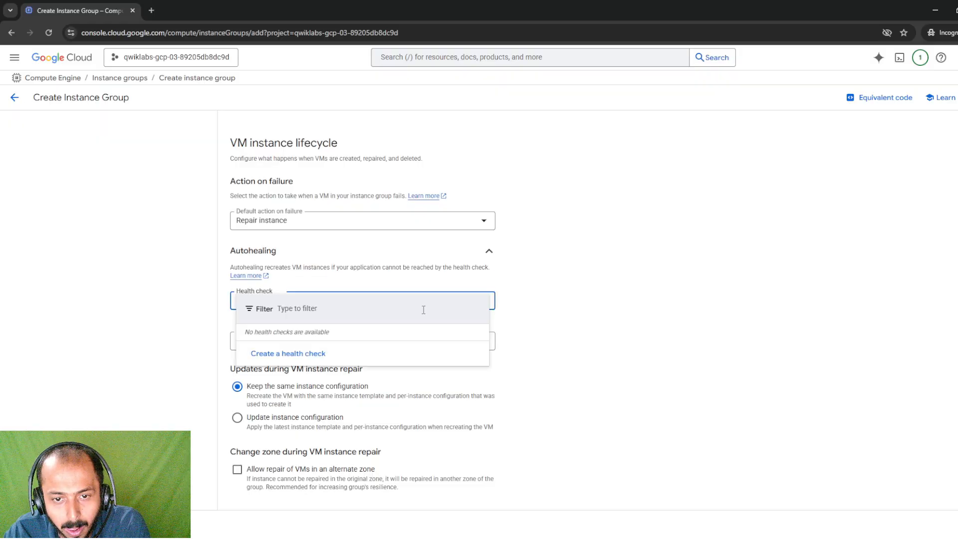
click(639, 316)
scroll(349, 314, down, 3)
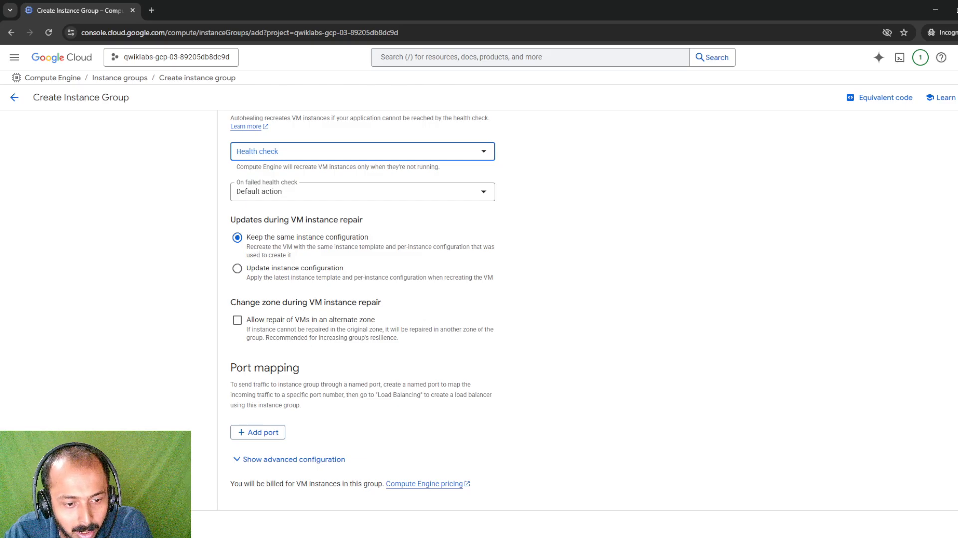
click(31, 524)
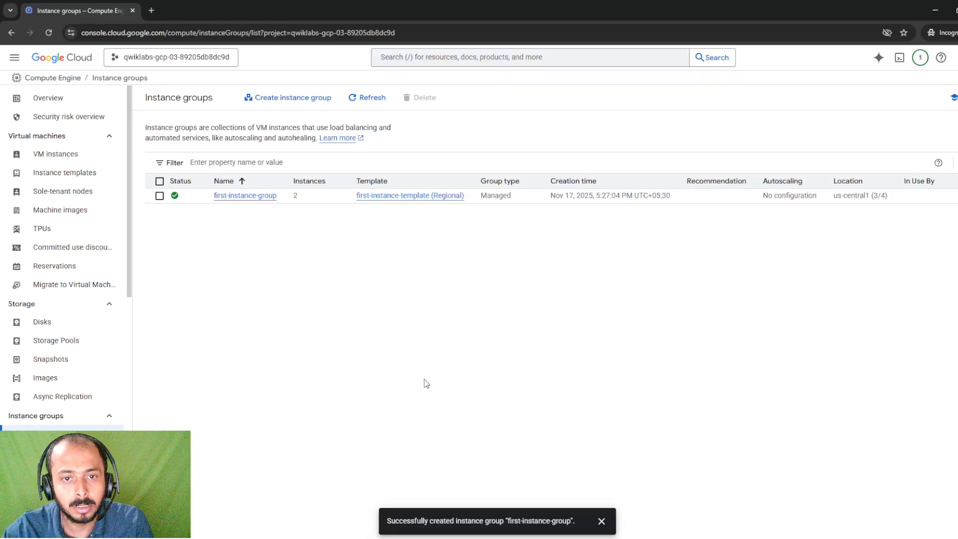
Go to the VM instances list and open SSH sessions to both first-instance-group VMs
mouse_move(180, 198)
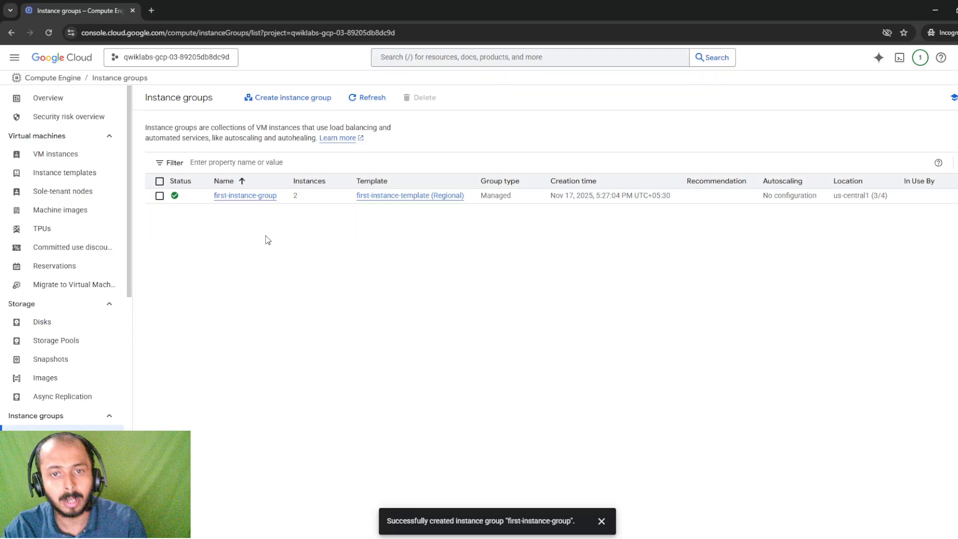
click(69, 158)
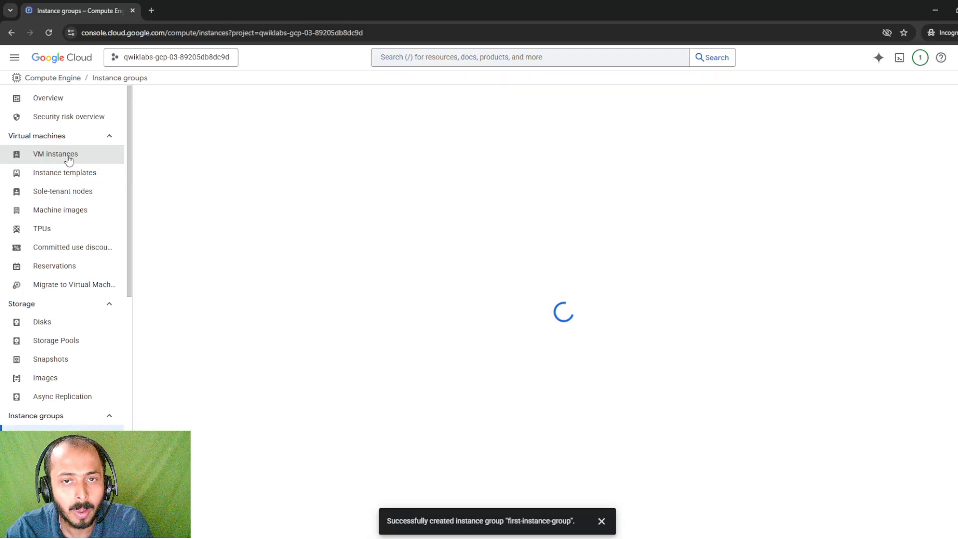
click(602, 521)
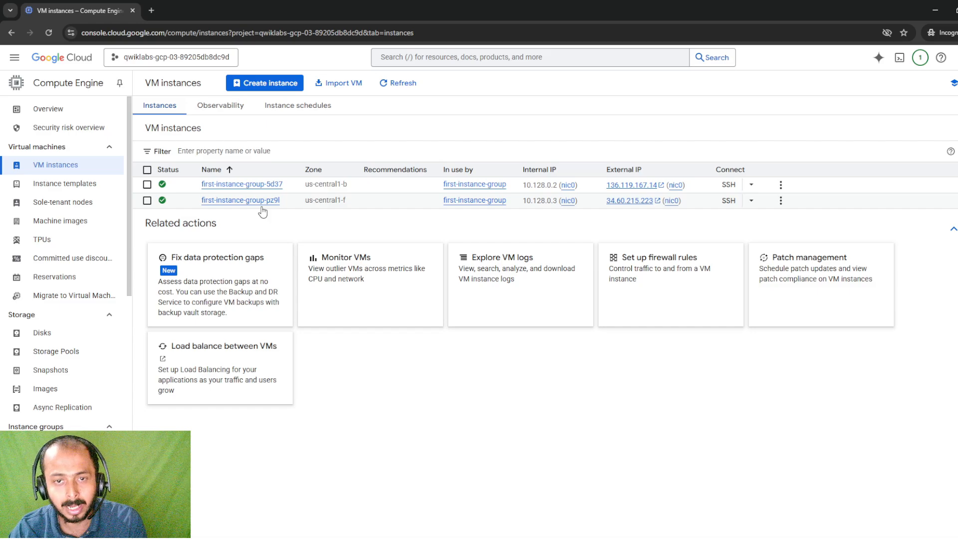
click(728, 185)
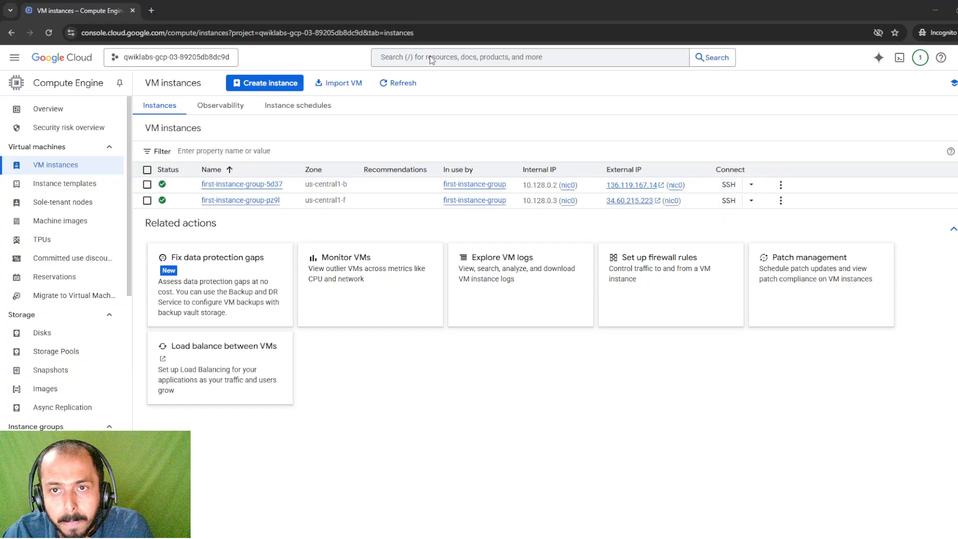
click(728, 201)
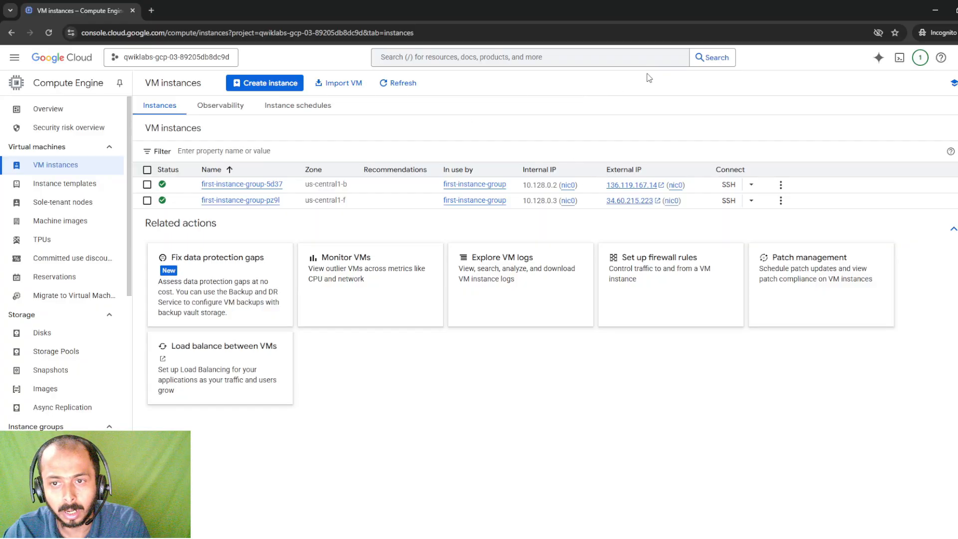
Refresh the VM instances list to check how many instances the group is running and their status
click(396, 89)
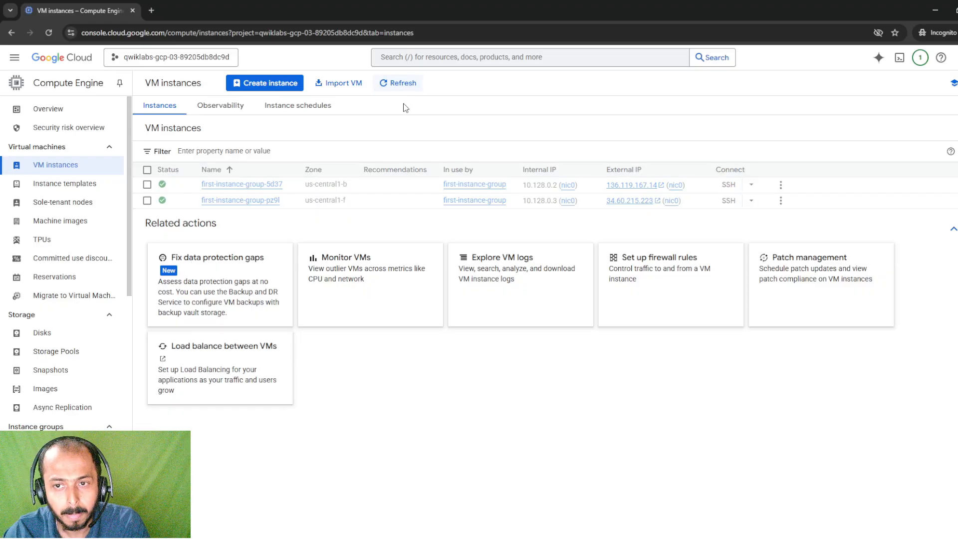
click(397, 84)
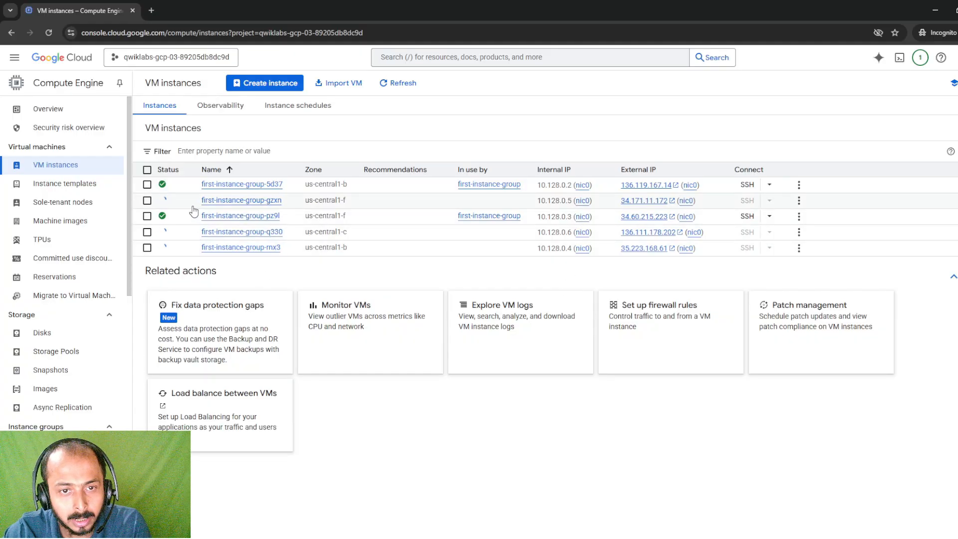
mouse_move(189, 207)
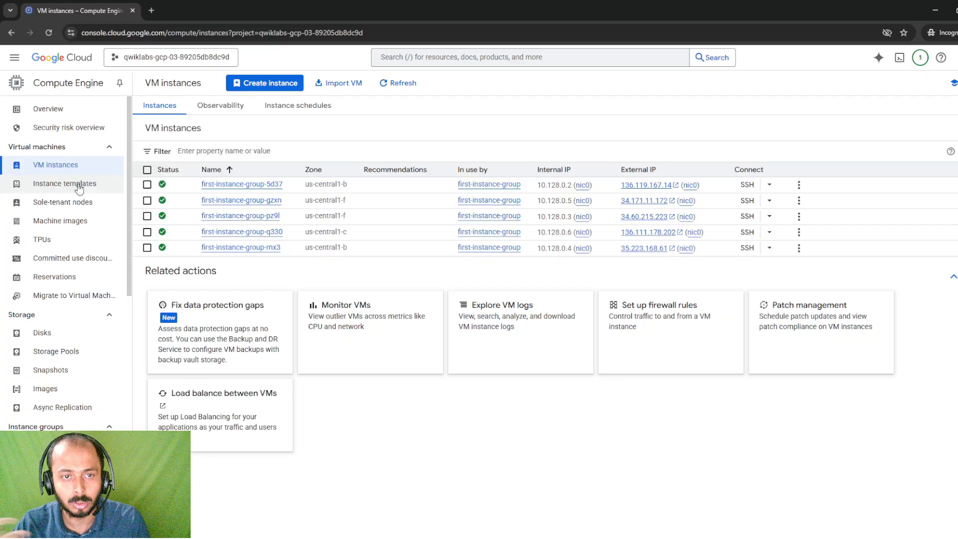
Create a VM instance named um-1 in us-central1 (Iowa) using the N1 machine series
click(268, 86)
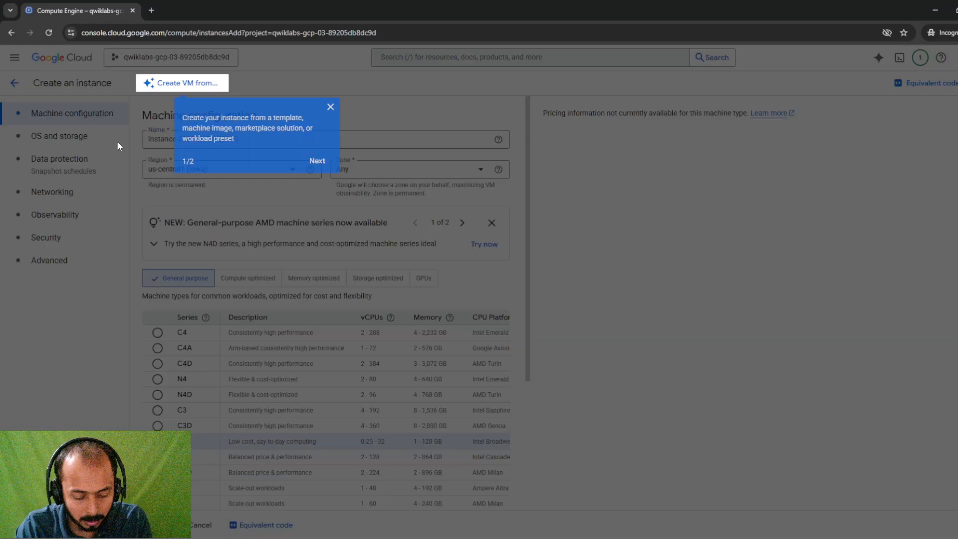
click(330, 107)
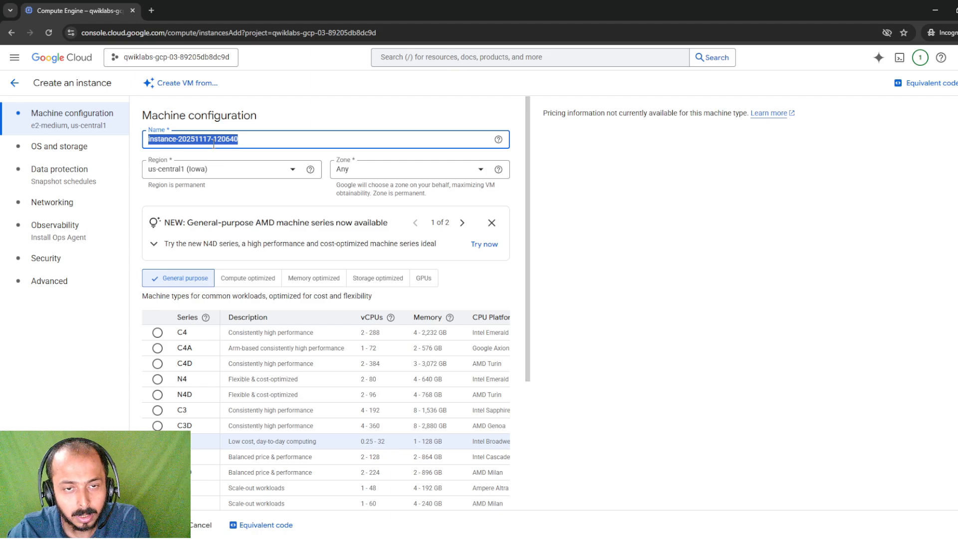
text(vm-1)
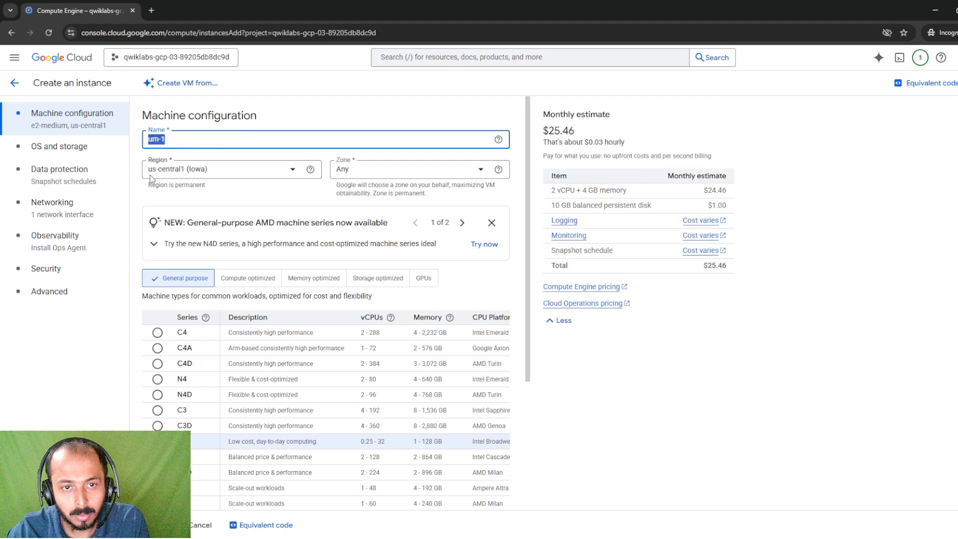
scroll(164, 300, down, 2)
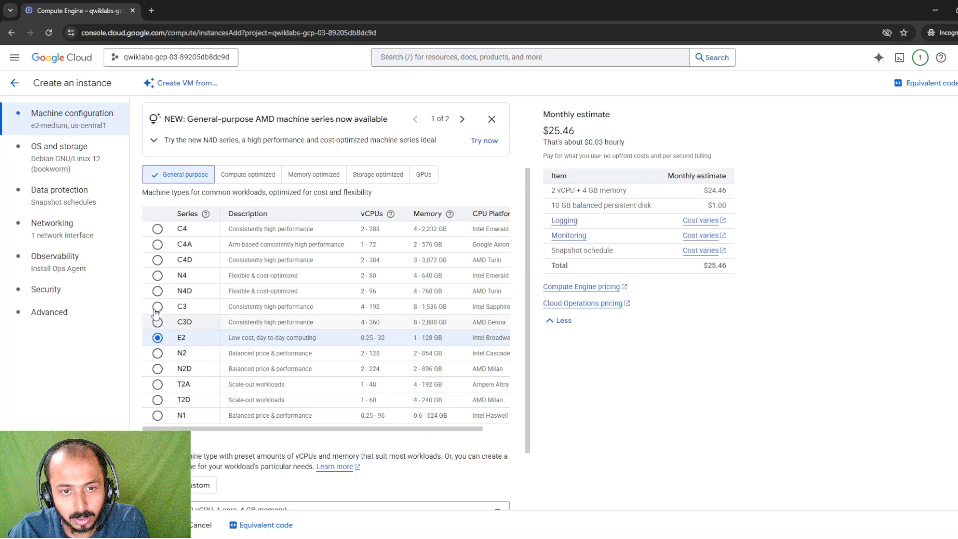
scroll(155, 369, down, 2)
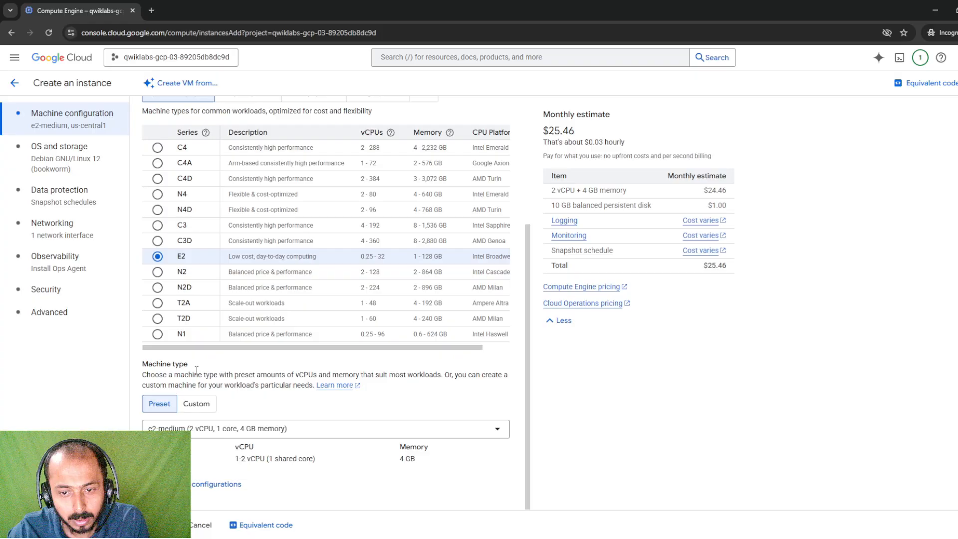
click(157, 335)
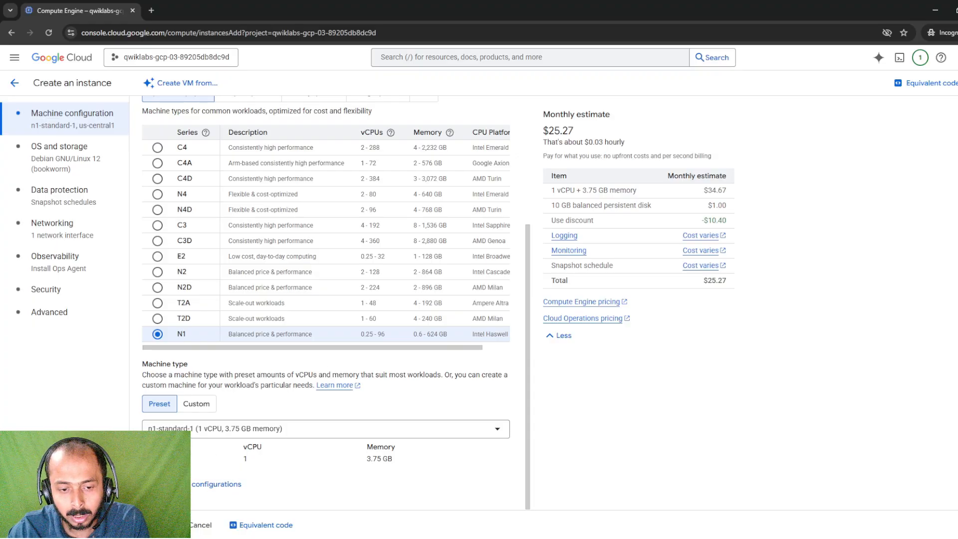
click(159, 524)
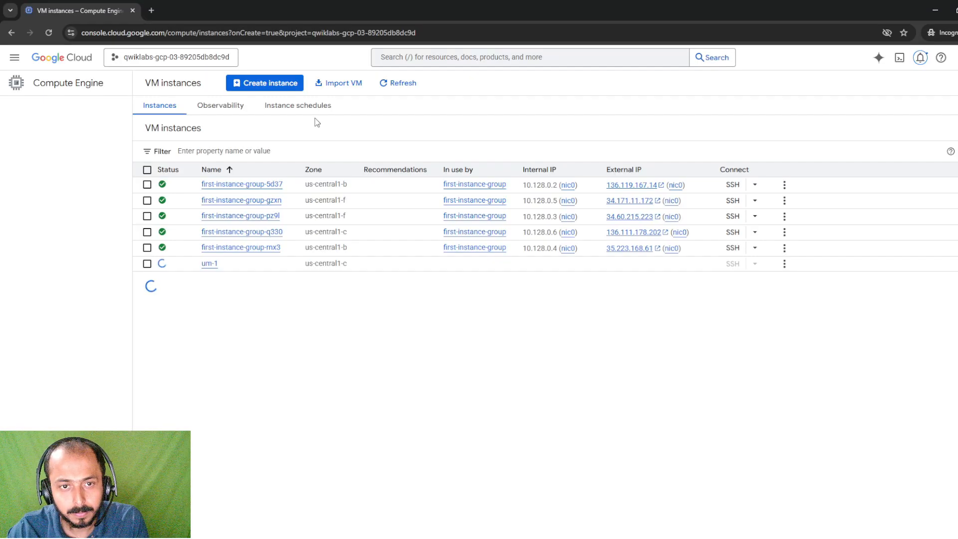
Create a second VM instance named um-2 in us-central1 (Iowa)
click(265, 85)
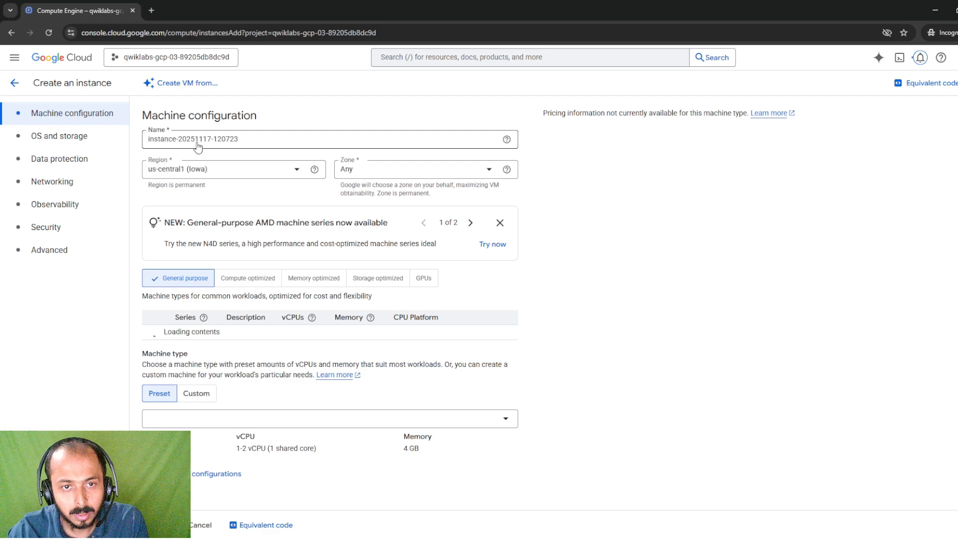
triple_click(197, 139)
text(um)
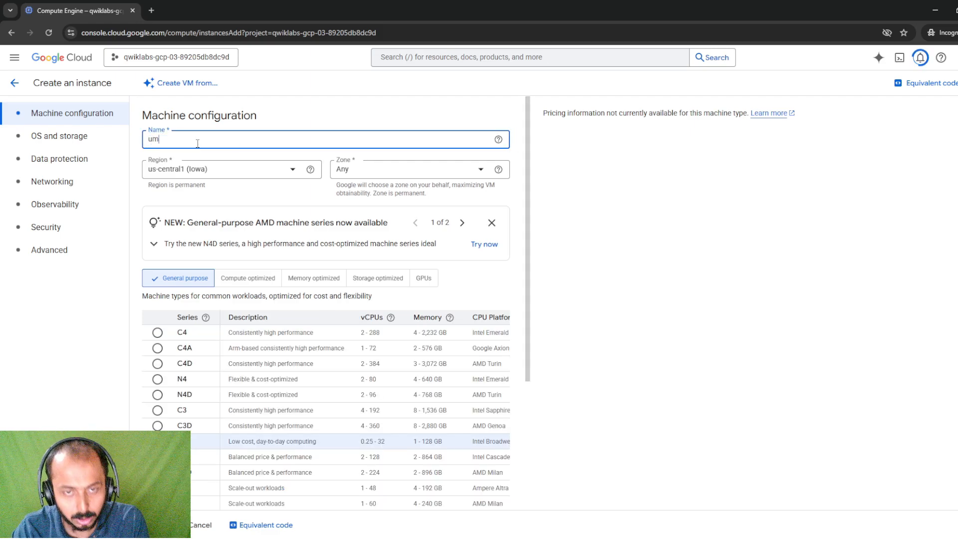
text(-2)
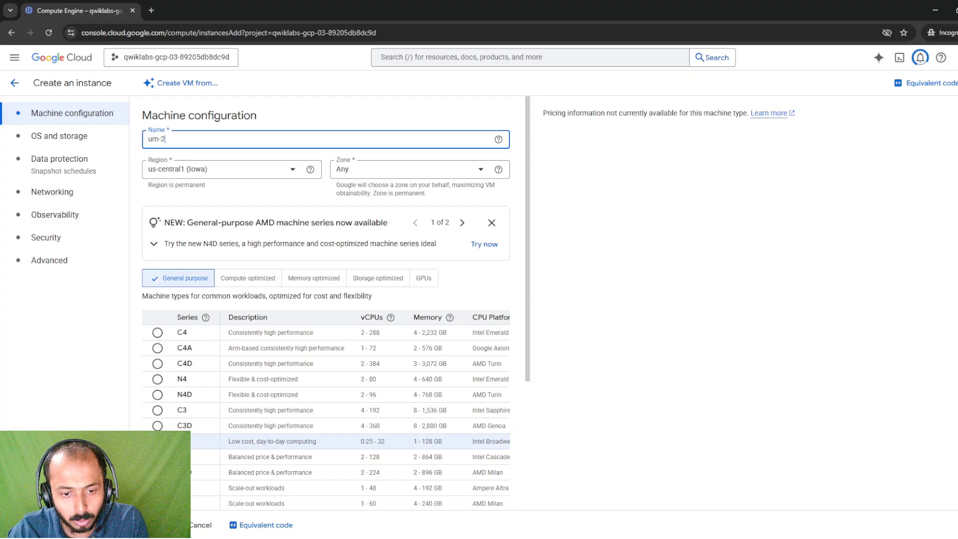
scroll(159, 420, down, 2)
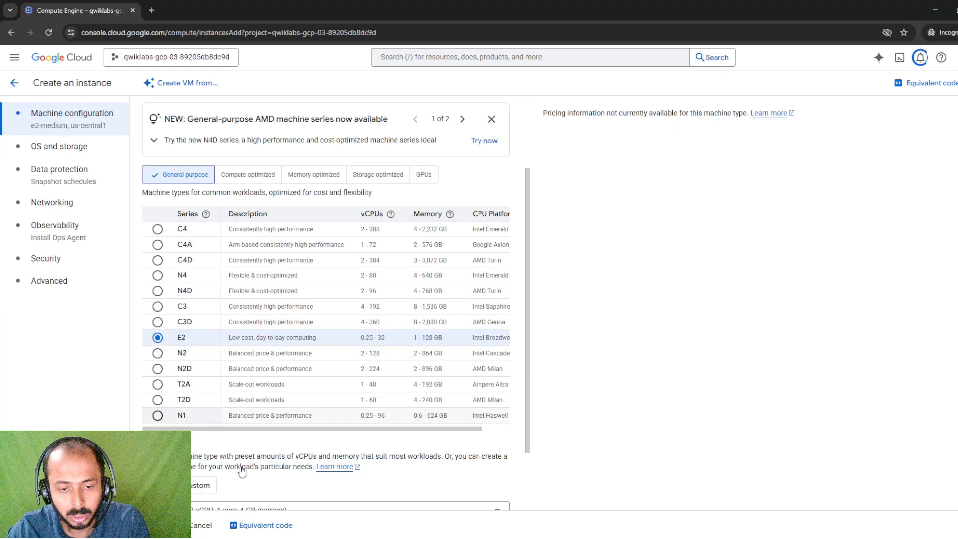
scroll(242, 469, down, 1)
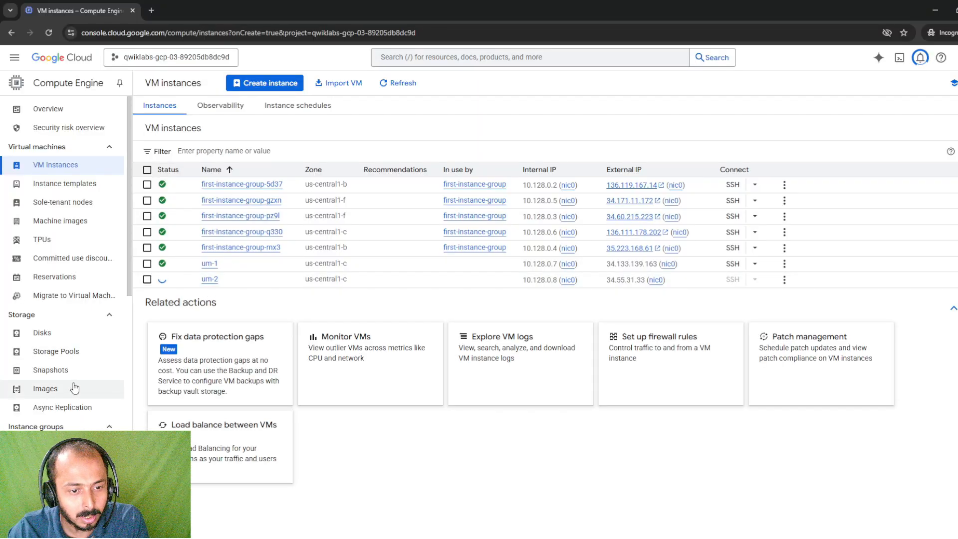
Start a new instance group from the Instance groups page and name it um-instance-group
scroll(70, 399, down, 2)
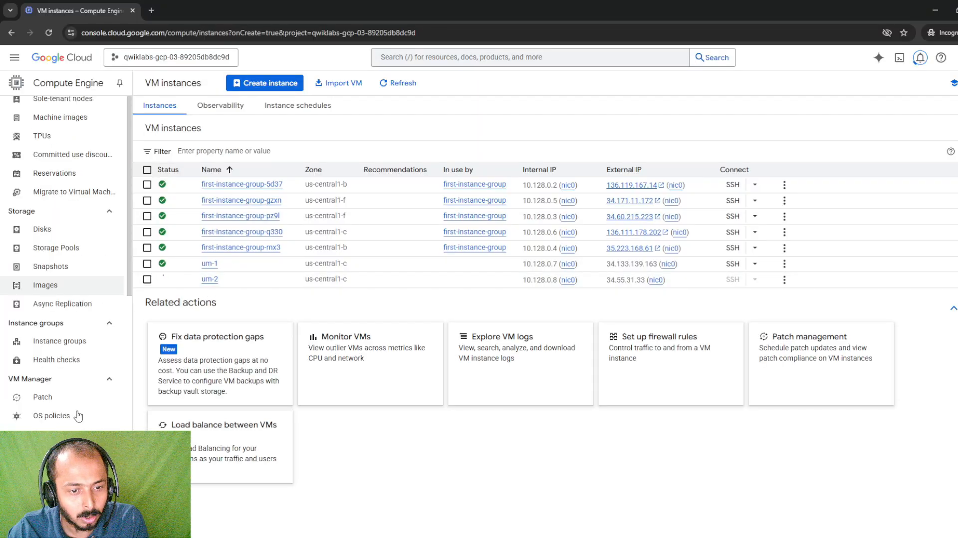
click(65, 342)
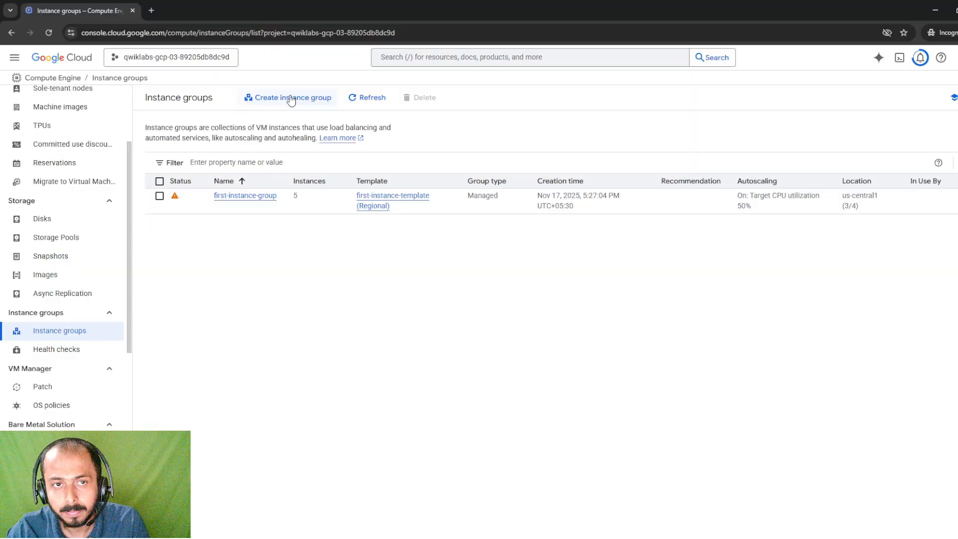
click(291, 99)
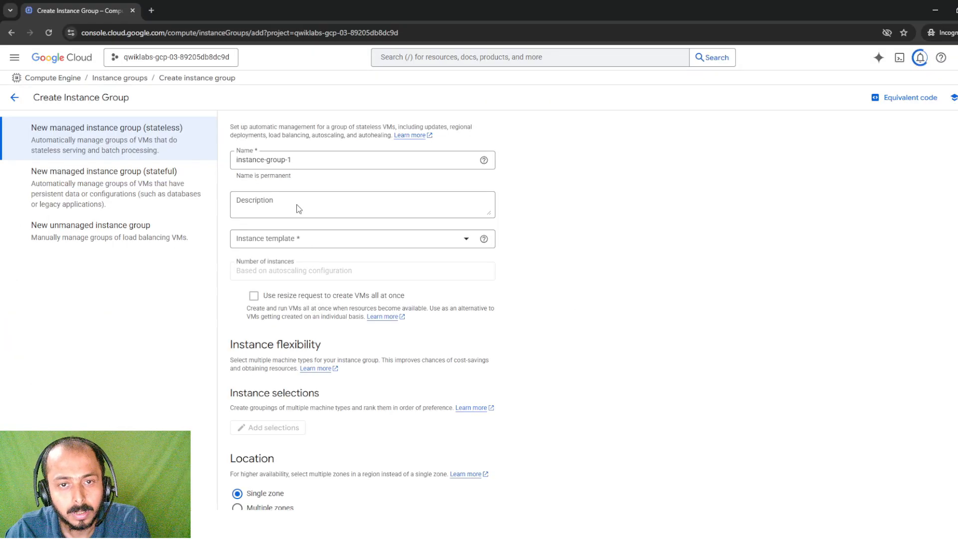
click(301, 159)
key(ctrl+a)
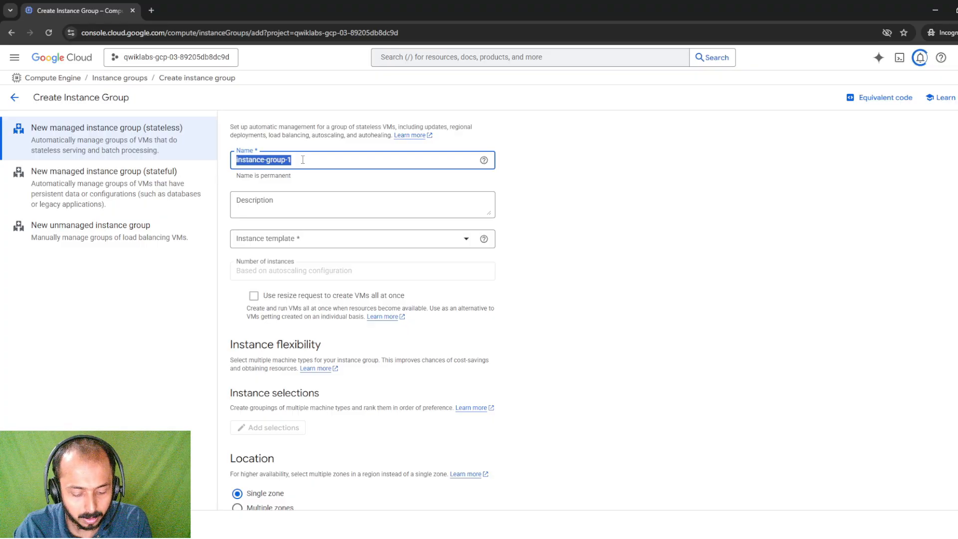
text(u)
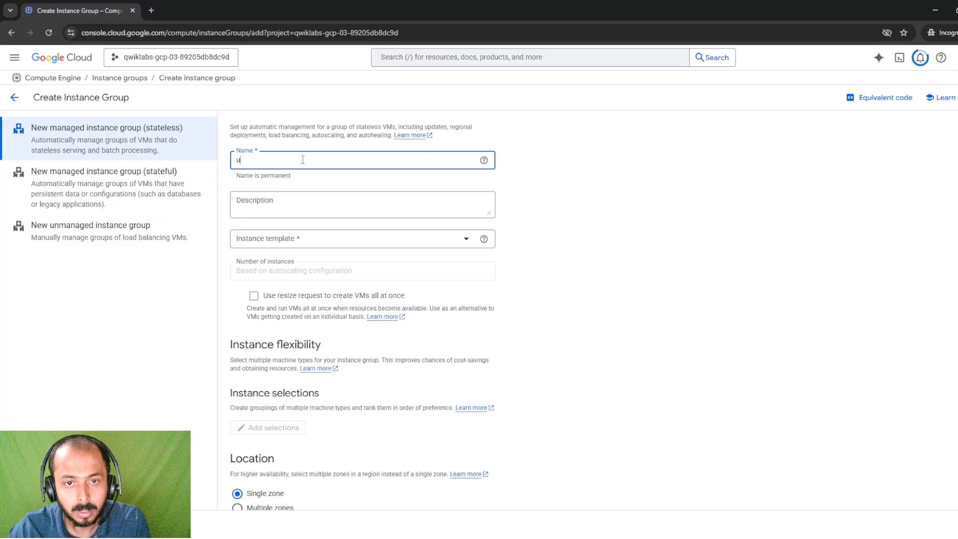
text(m-instance-group)
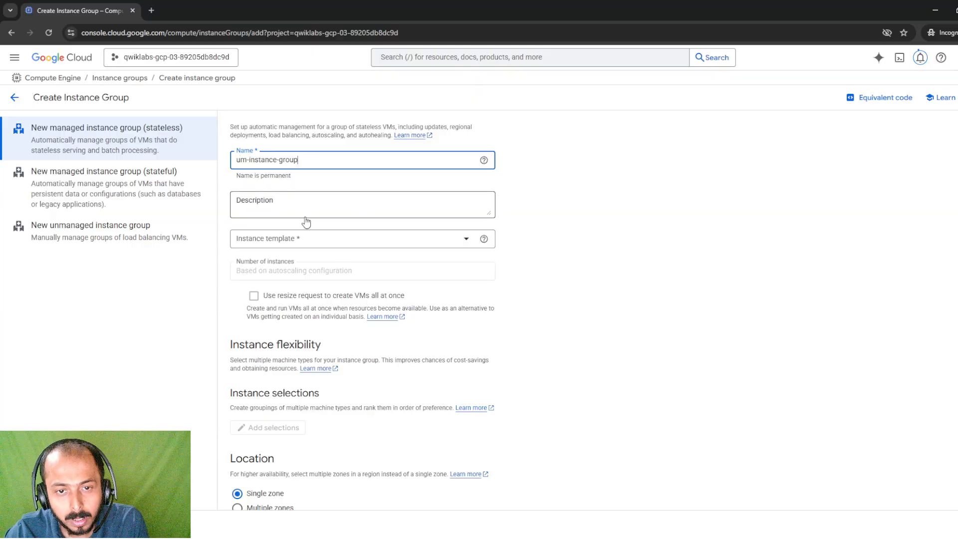
Set the group type to New unmanaged instance group and review its location, network and VM instance settings
scroll(306, 221, down, 1)
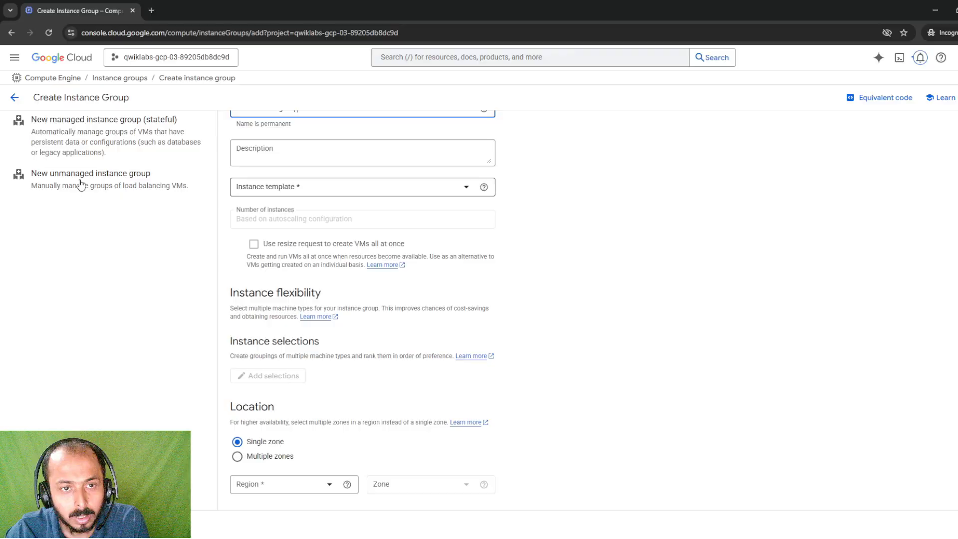
scroll(74, 143, up, 1)
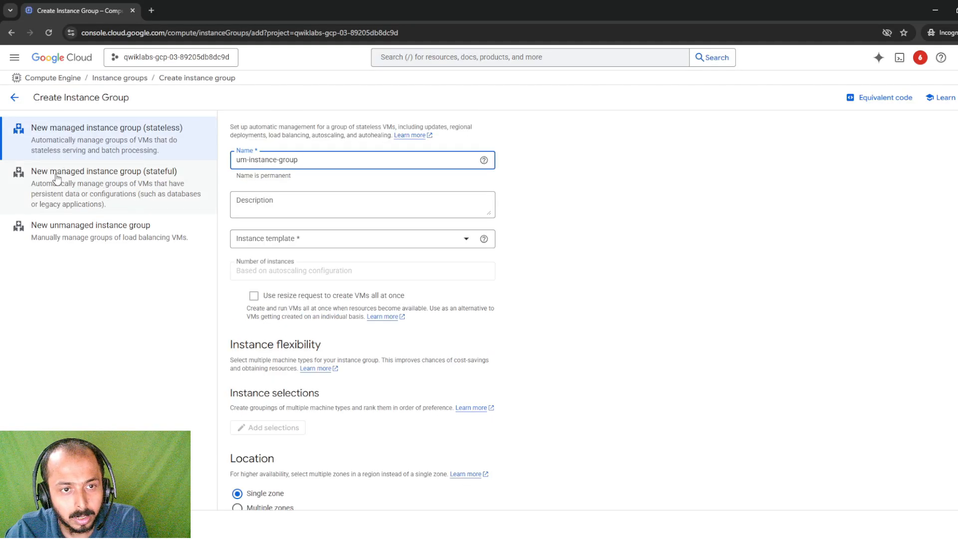
click(83, 236)
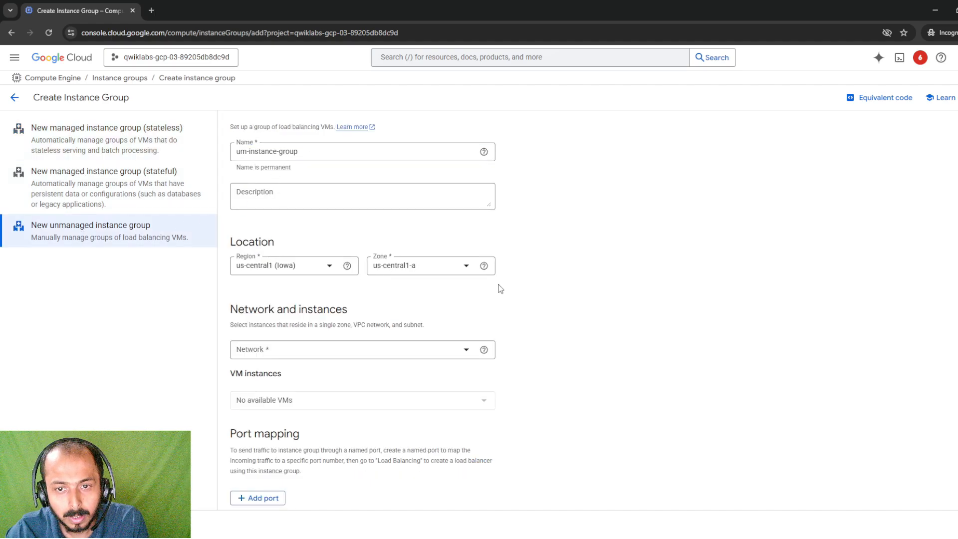
scroll(394, 302, down, 1)
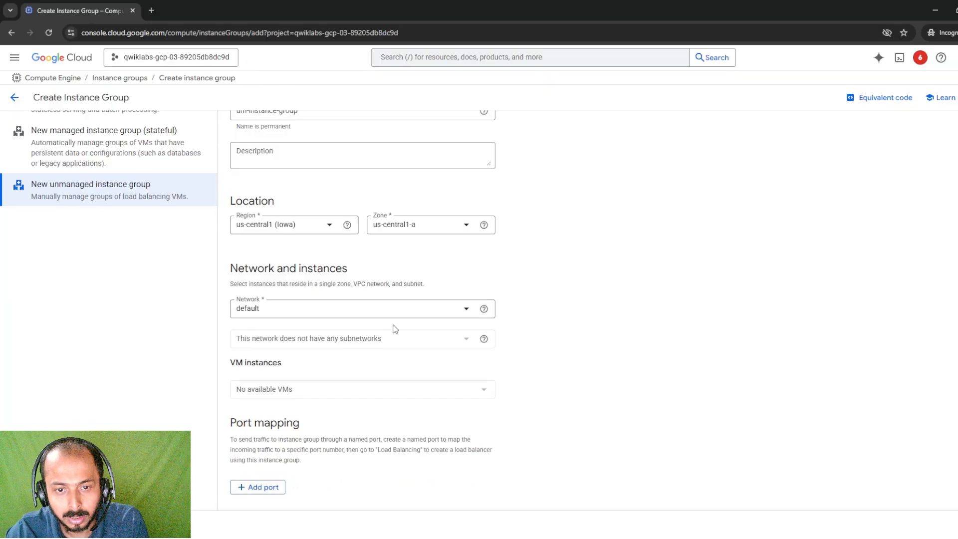
scroll(321, 354, down, 1)
scroll(299, 340, up, 2)
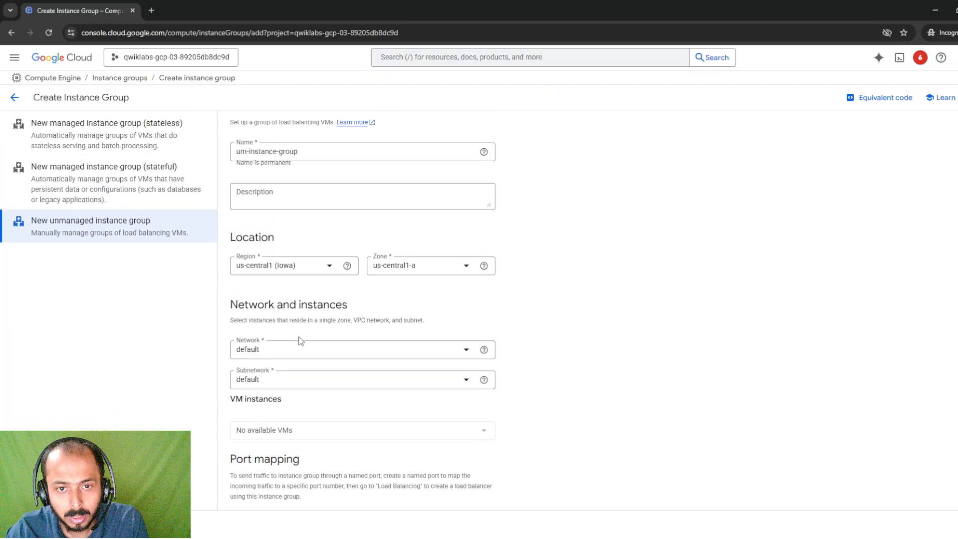
Create the unmanaged instance group um-instance-group and open it for editing
scroll(301, 339, down, 2)
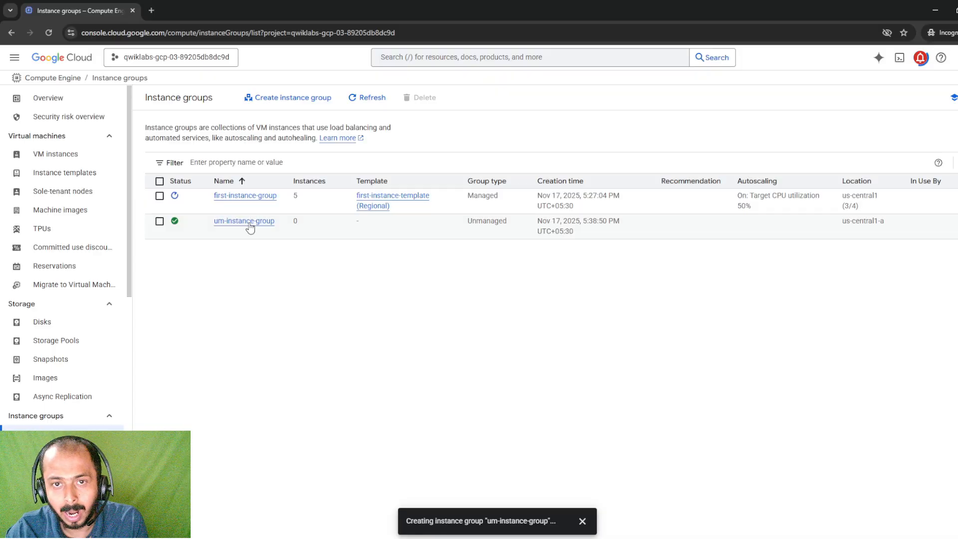
click(250, 228)
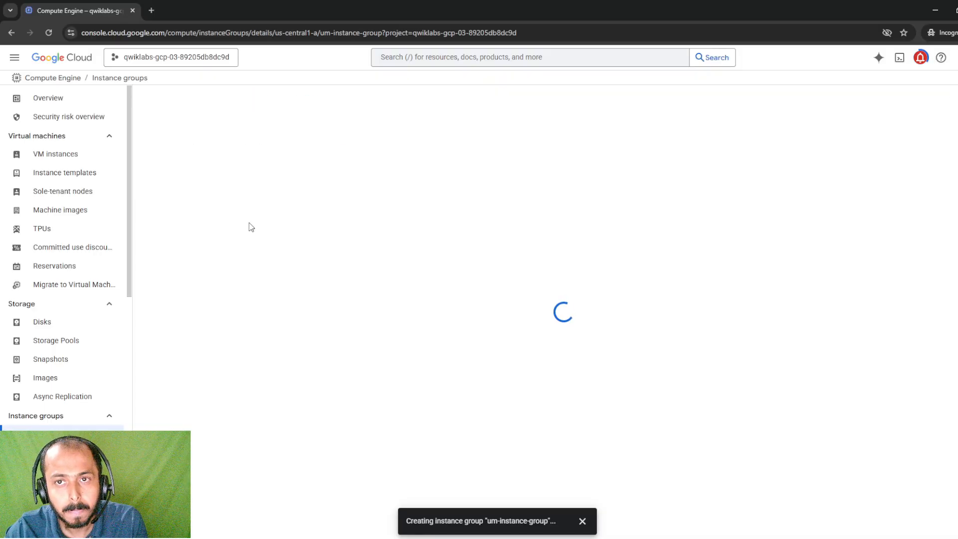
click(296, 99)
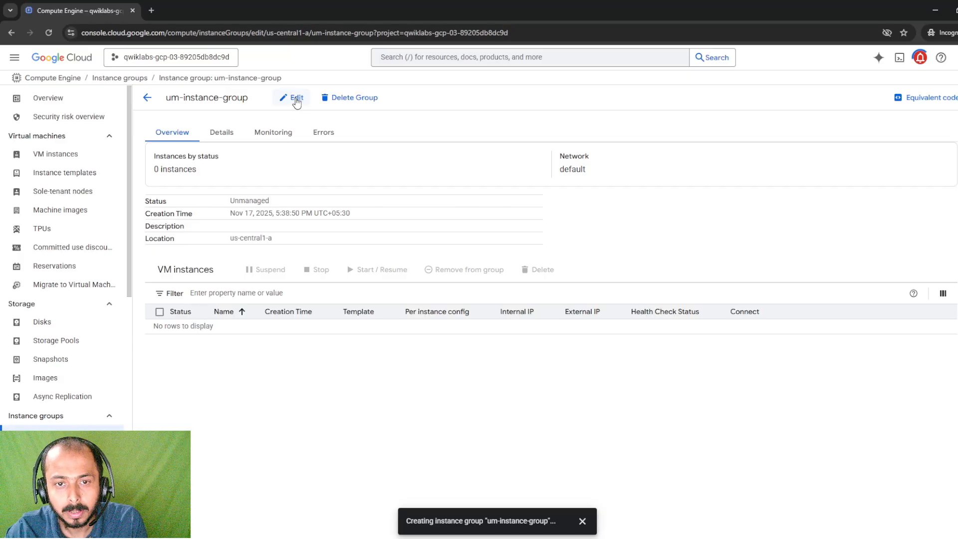
click(582, 520)
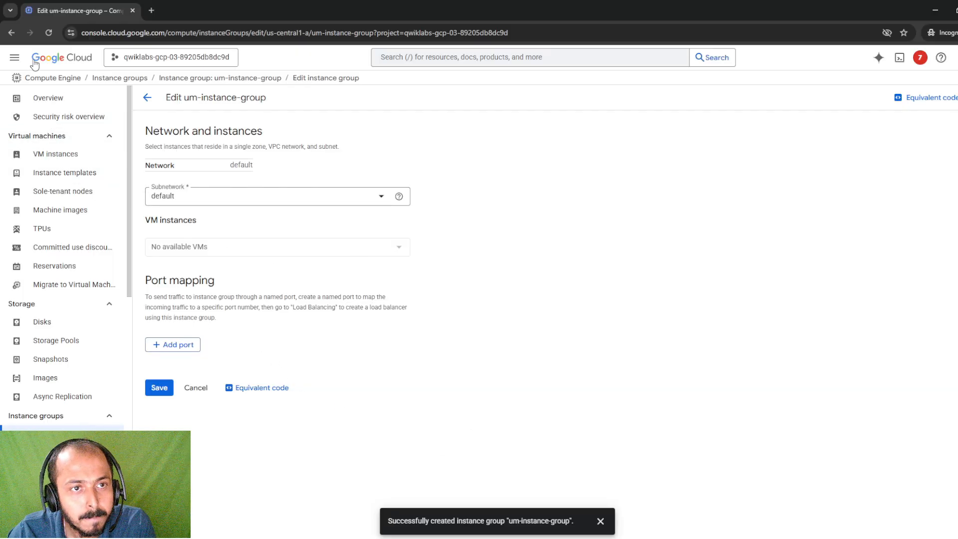
Go to the Compute Engine VM instances list and check the um VMs
click(64, 58)
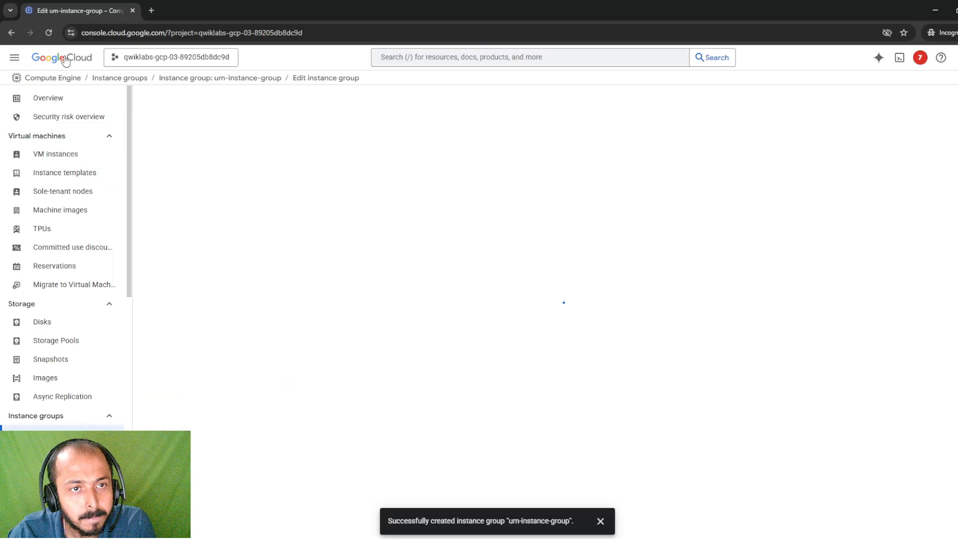
click(16, 64)
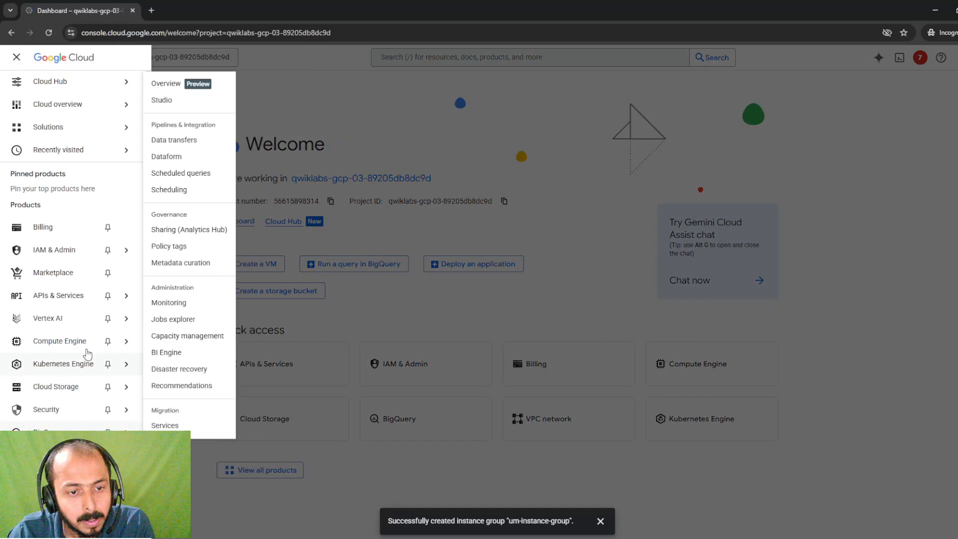
mouse_move(90, 341)
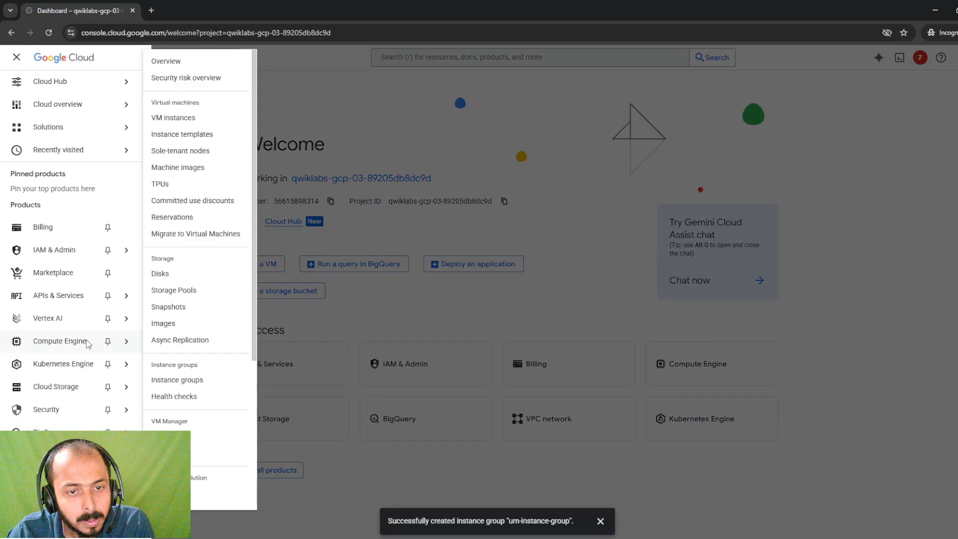
click(186, 118)
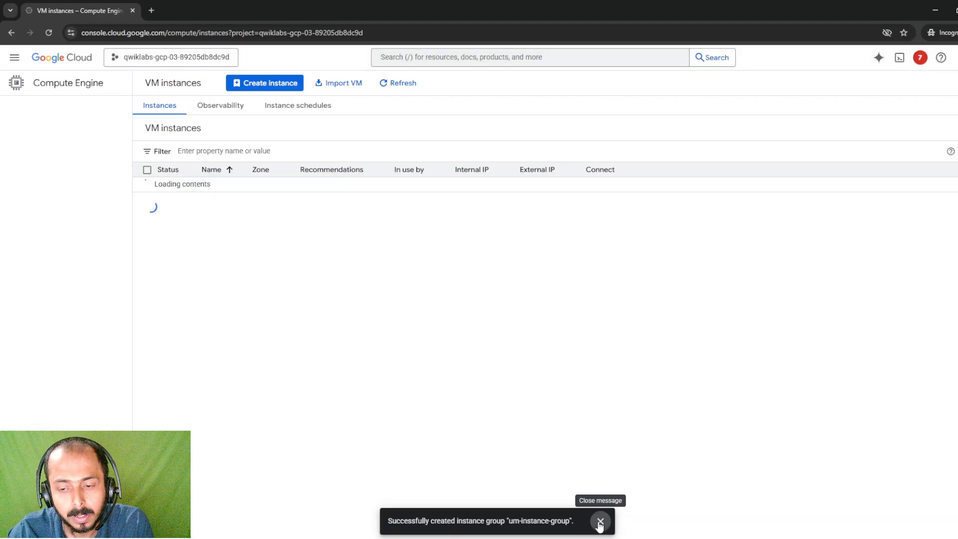
click(599, 520)
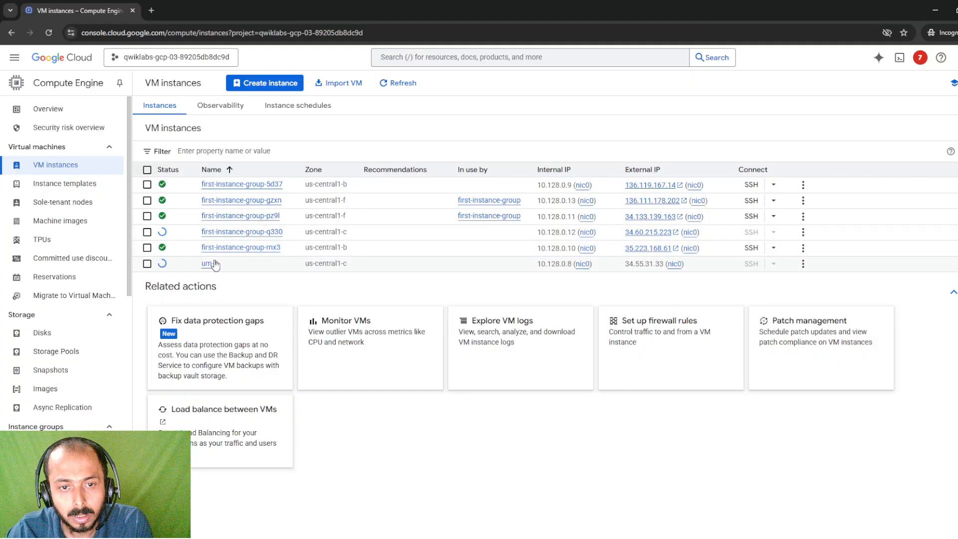
Review the notification details for the data protection operation on um-2
click(920, 58)
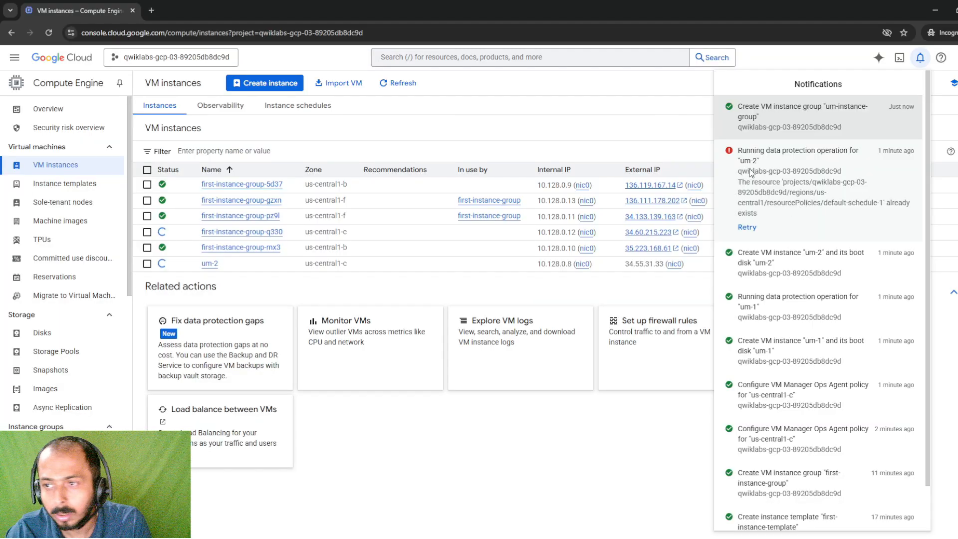
drag(740, 170, 861, 211)
click(764, 202)
click(794, 207)
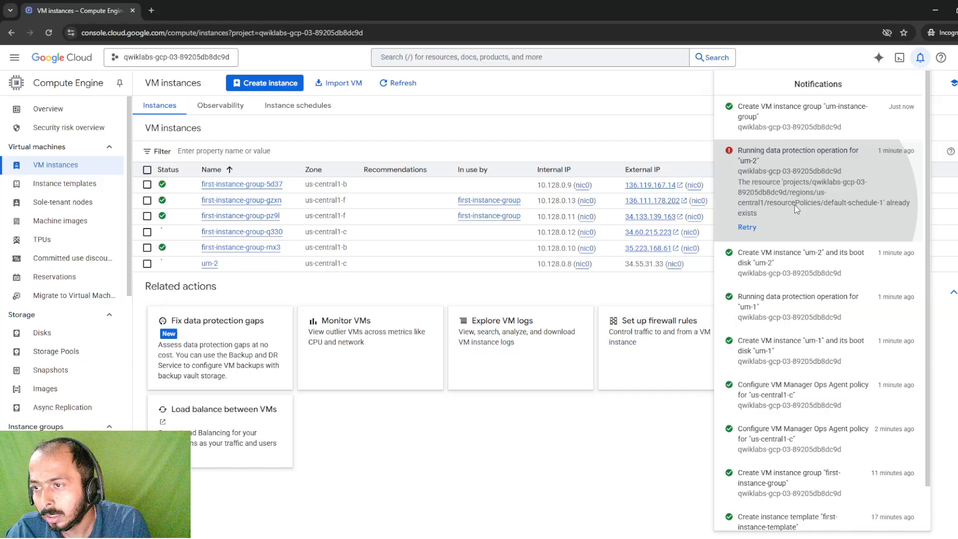
click(456, 127)
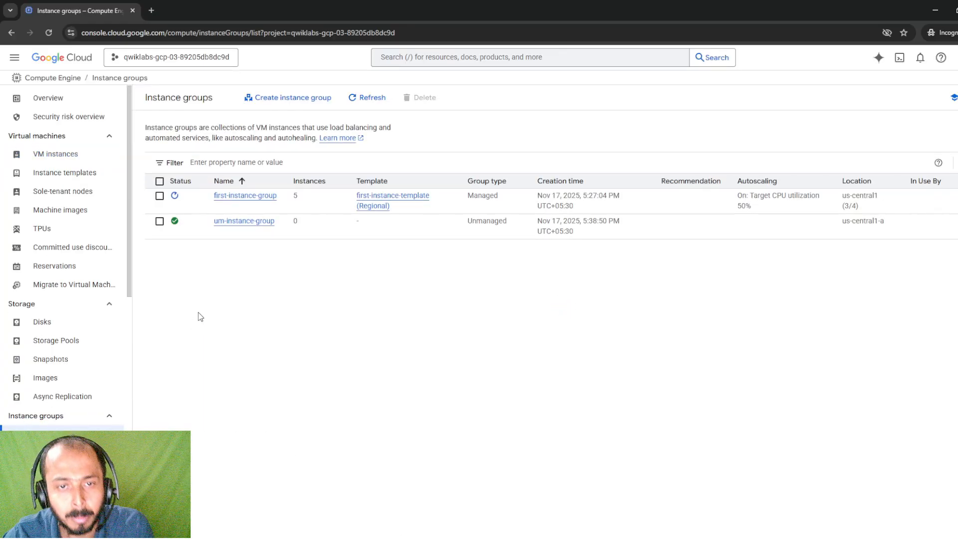
Delete the managed group first-instance-group, confirming with the word delete
click(159, 196)
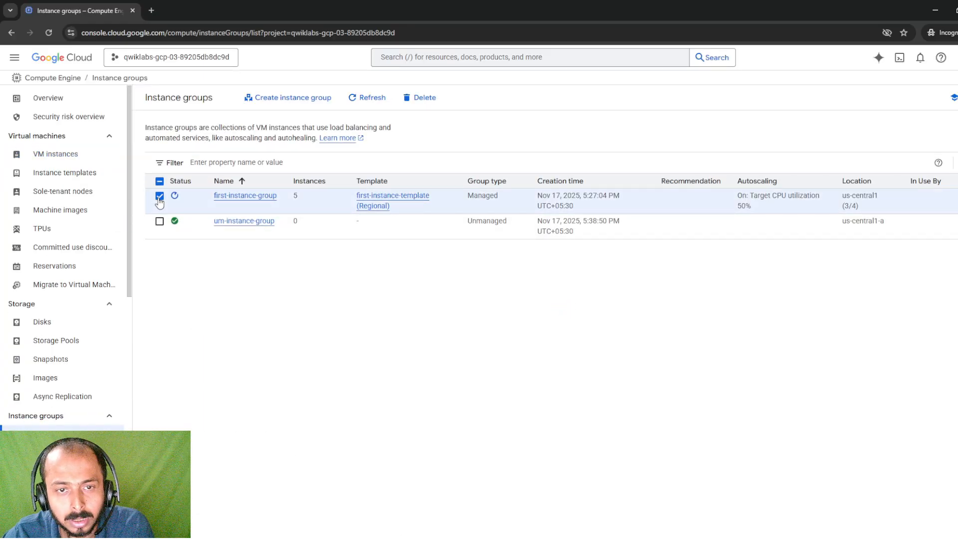
click(419, 100)
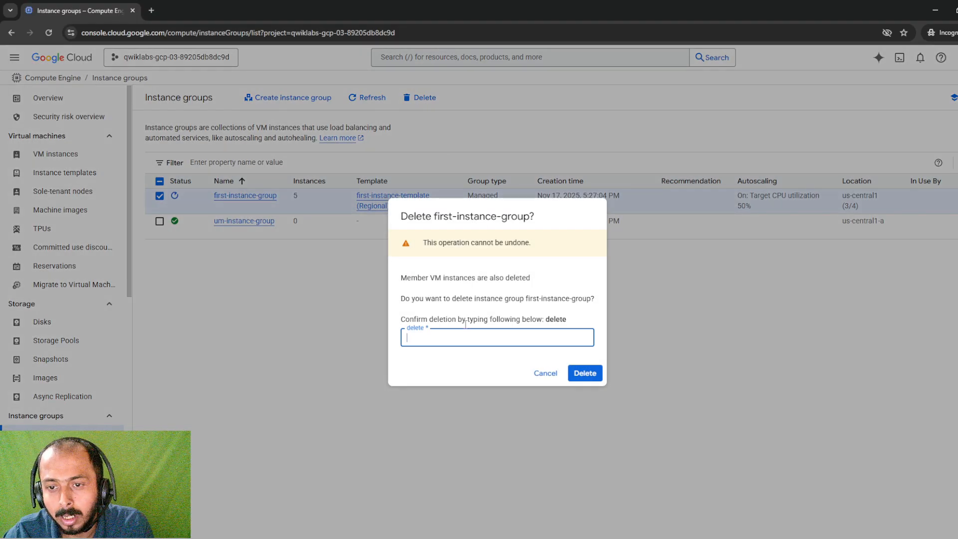
click(571, 320)
double_click(555, 319)
key(ctrl+c)
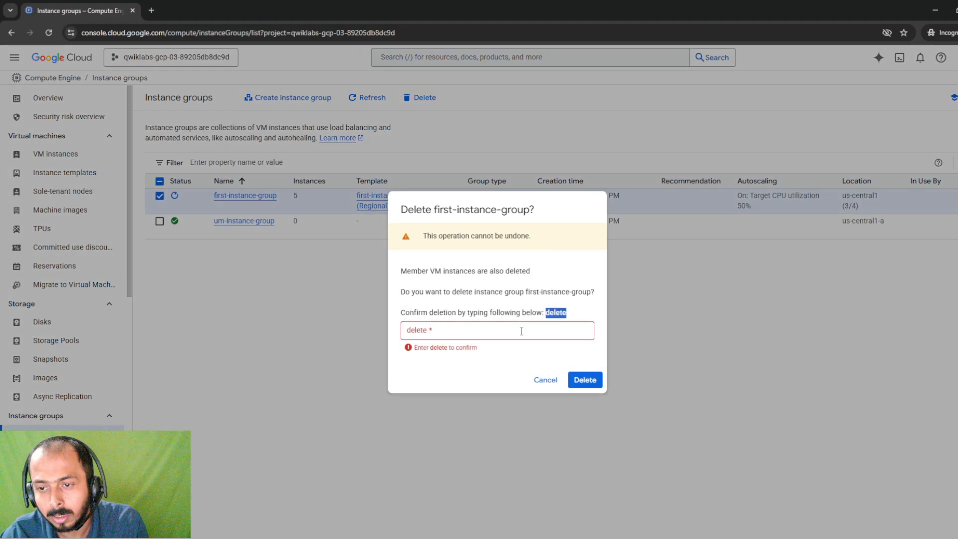
click(524, 335)
key(ctrl+v)
click(584, 374)
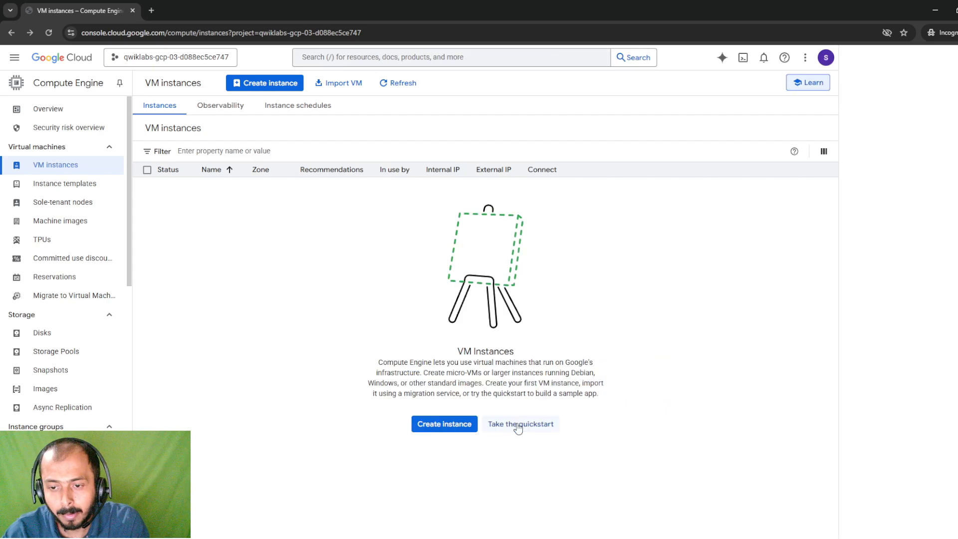
Start a new VM instance named um-1 with the N1 machine series and show its advanced machine configurations
click(447, 428)
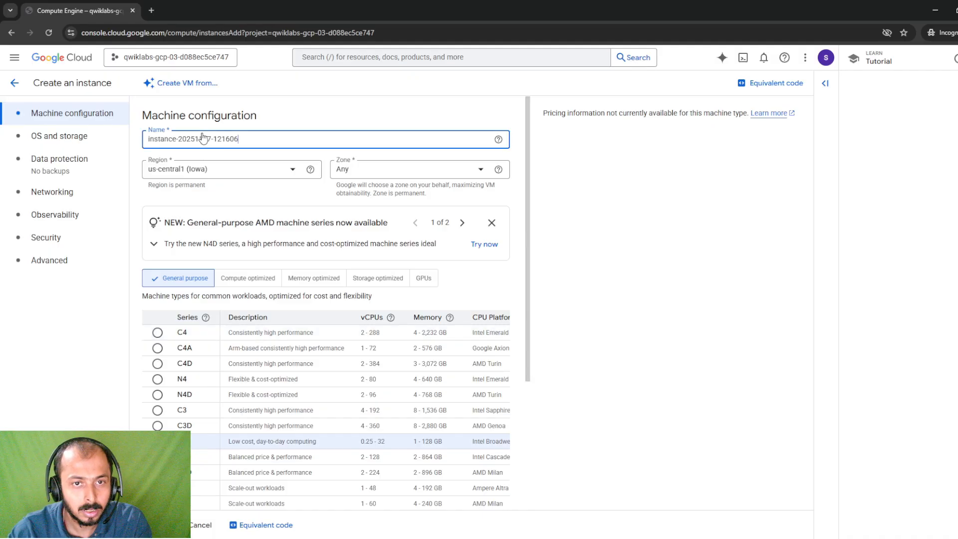
triple_click(228, 137)
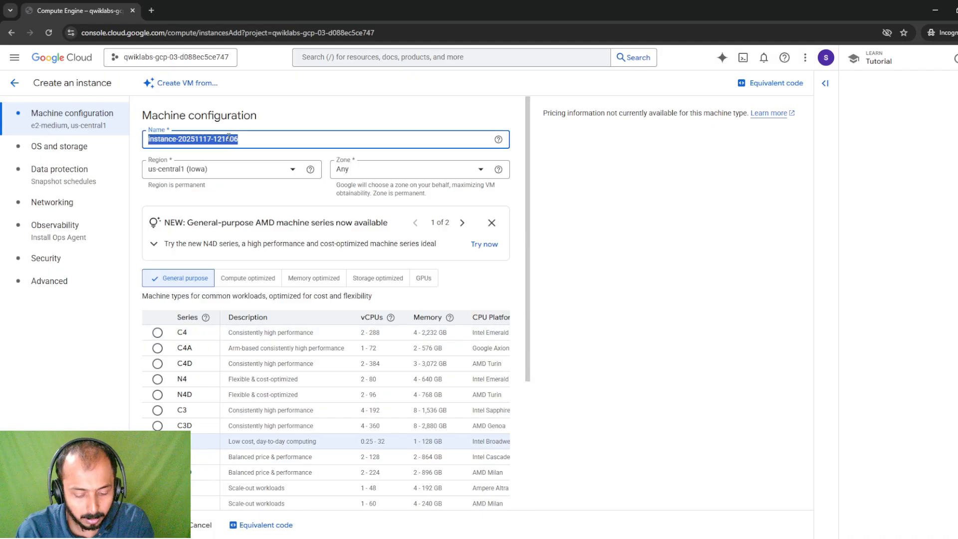
text(um)
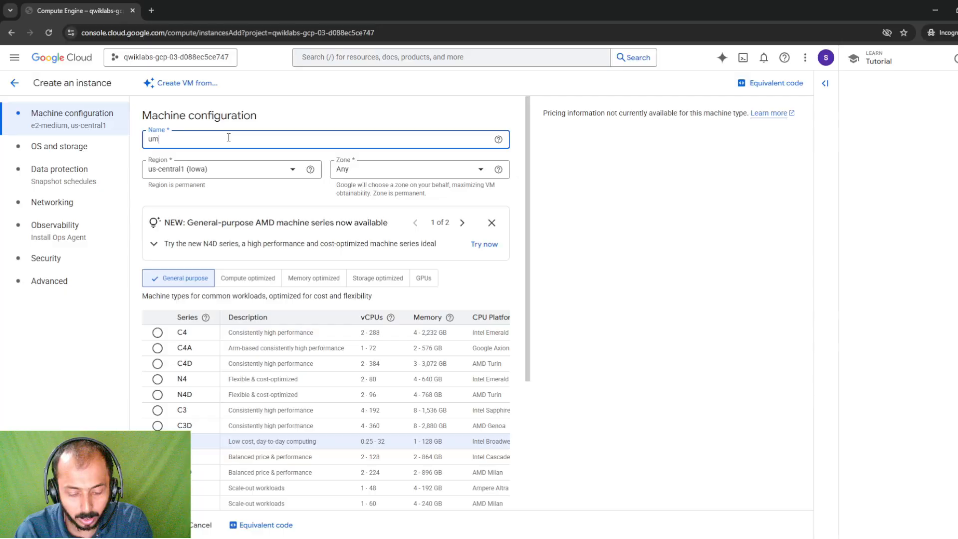
text(0-)
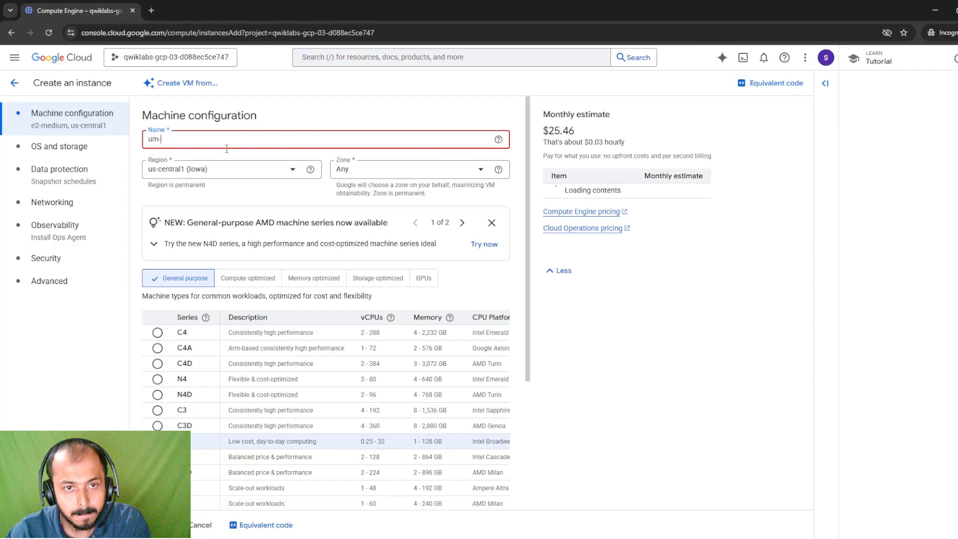
text(1)
scroll(231, 201, down, 3)
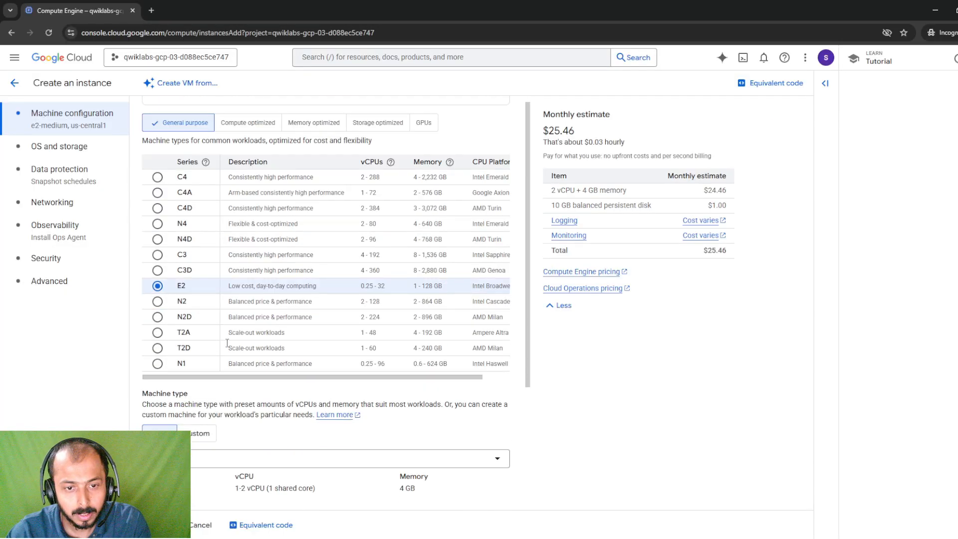
click(164, 363)
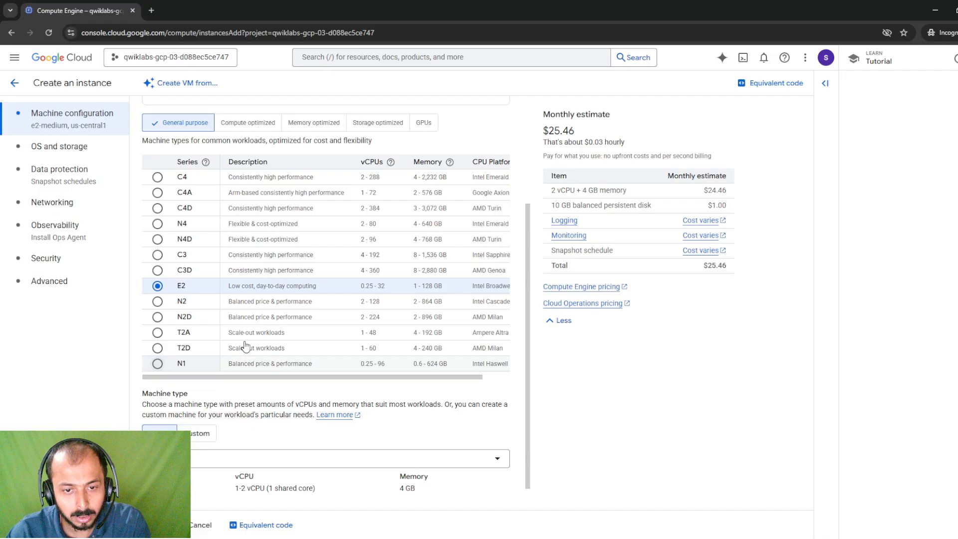
scroll(252, 345, down, 1)
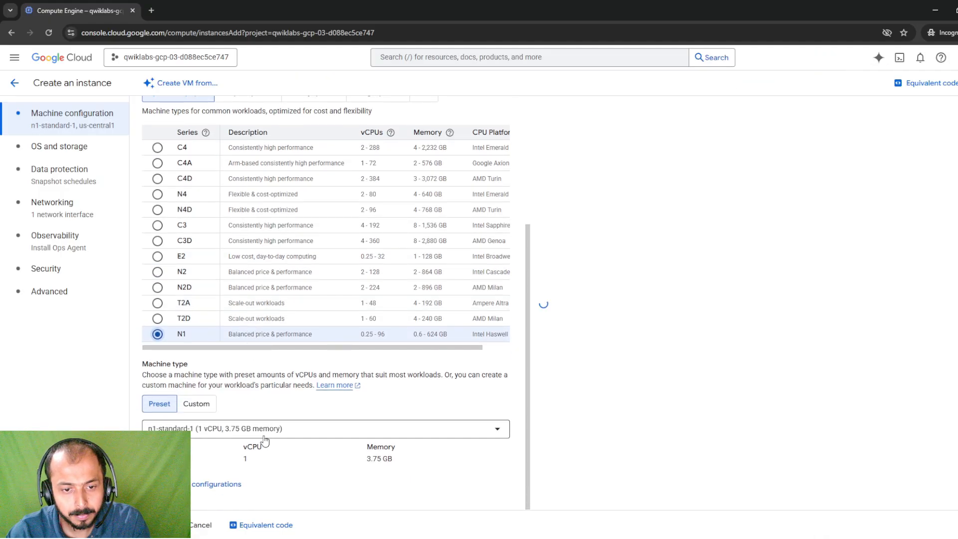
click(204, 486)
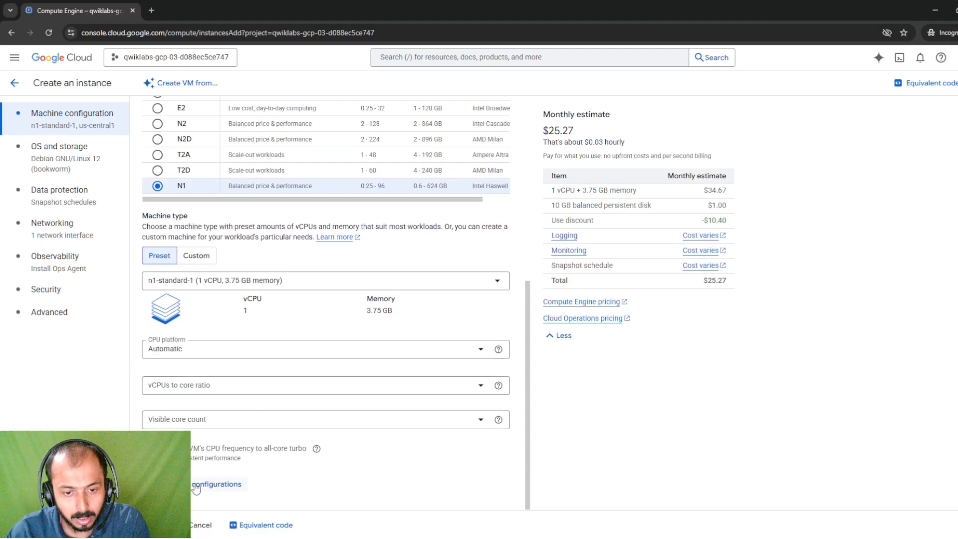
Change um-1's boot disk image to Debian GNU/Linux 11 (bullseye) and create the VM
click(50, 170)
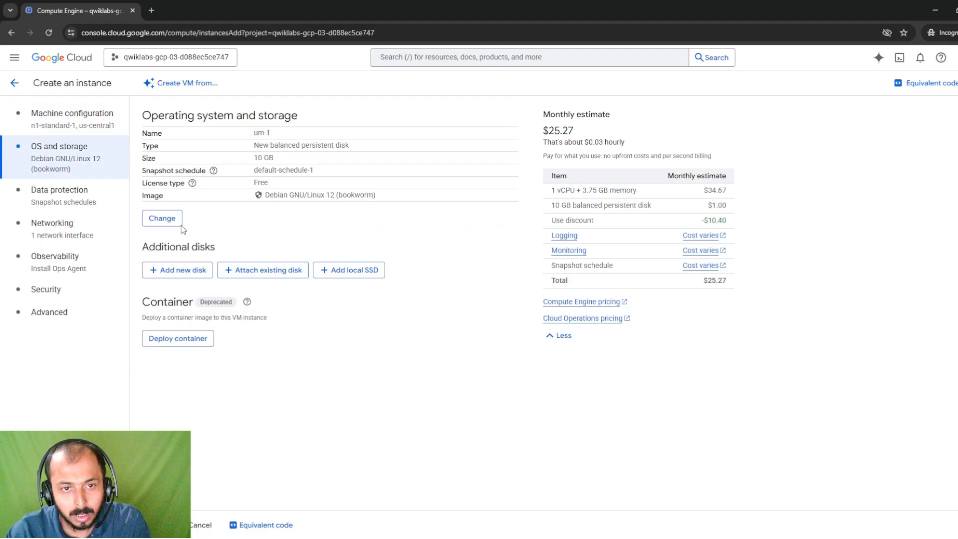
click(162, 218)
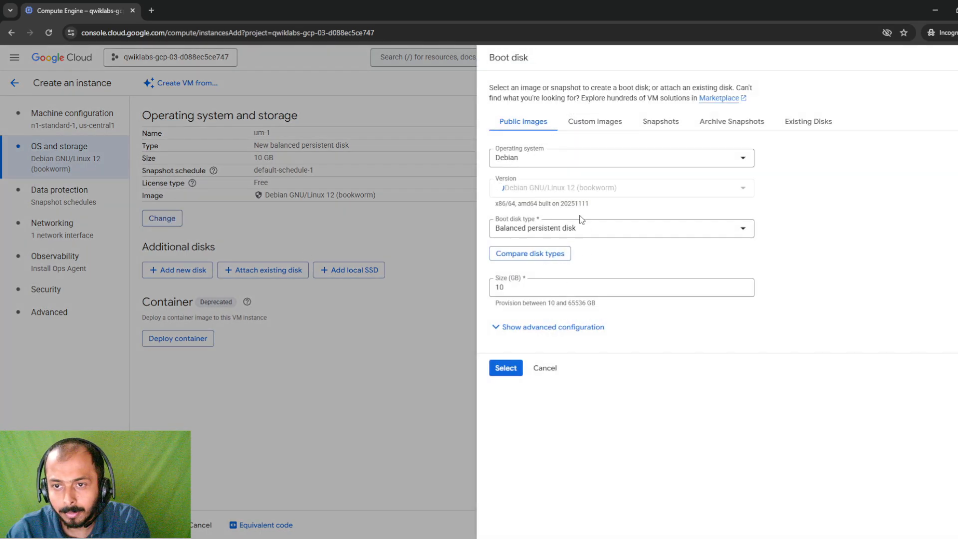
click(704, 190)
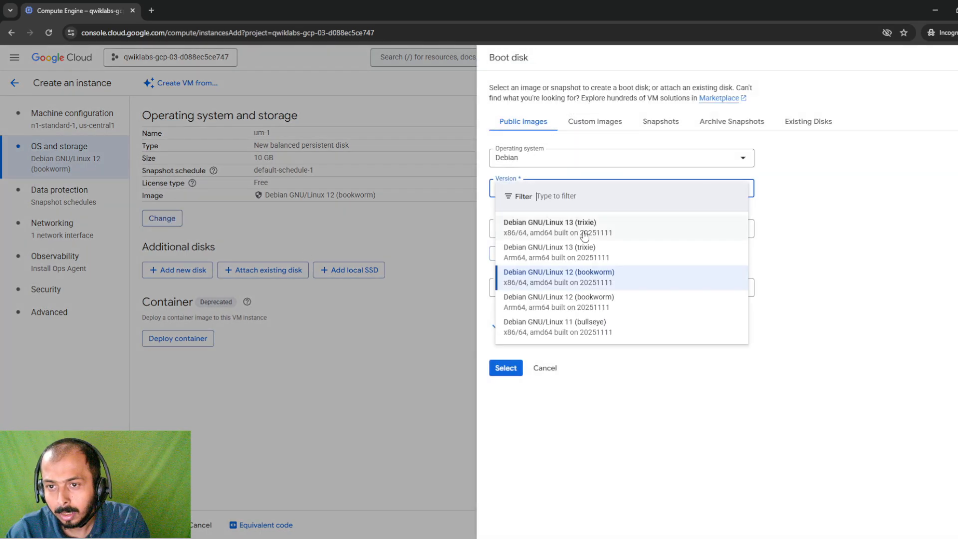
click(577, 323)
click(505, 367)
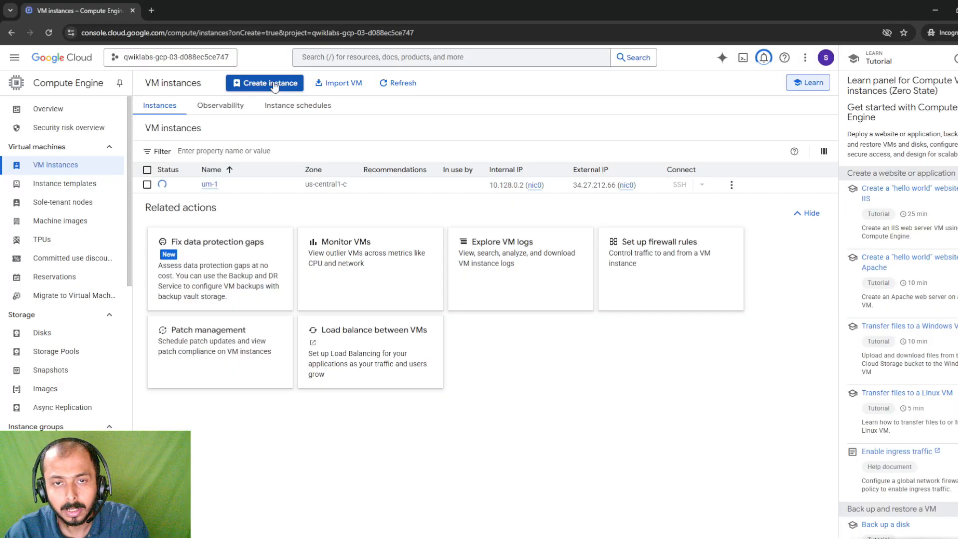
Start another VM instance named um-2 in us-central1 (Iowa) with the E2 machine series
click(273, 85)
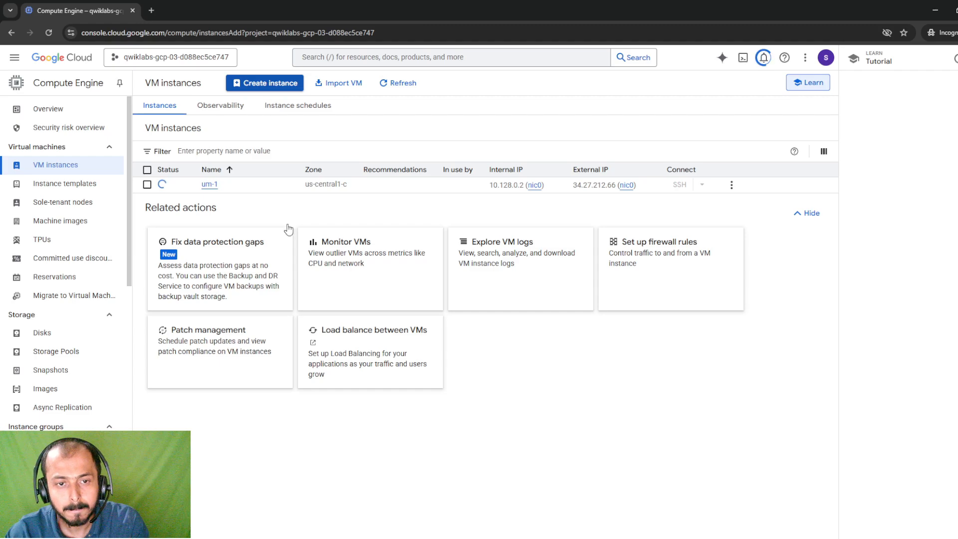
click(236, 140)
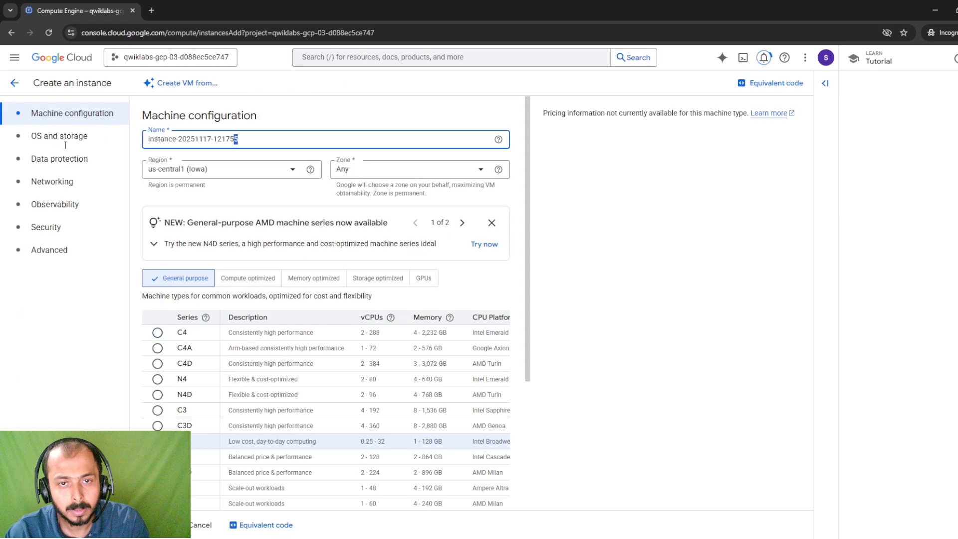
key(ctrl+a)
text(um)
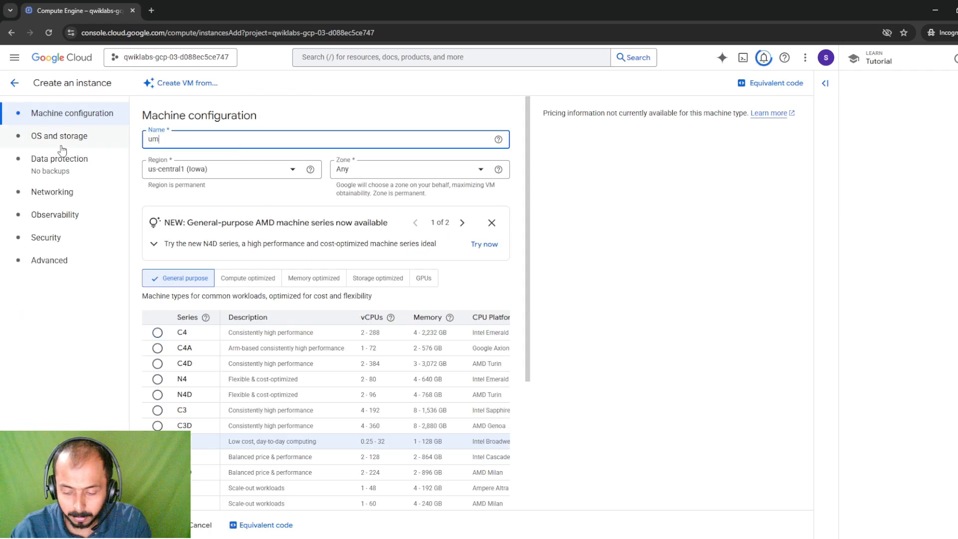
text(-2)
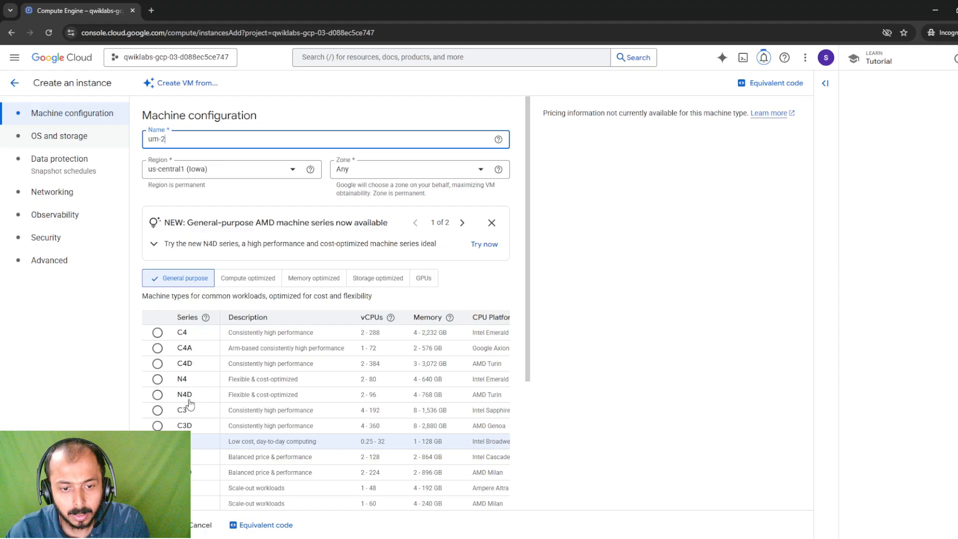
click(195, 444)
scroll(184, 374, down, 4)
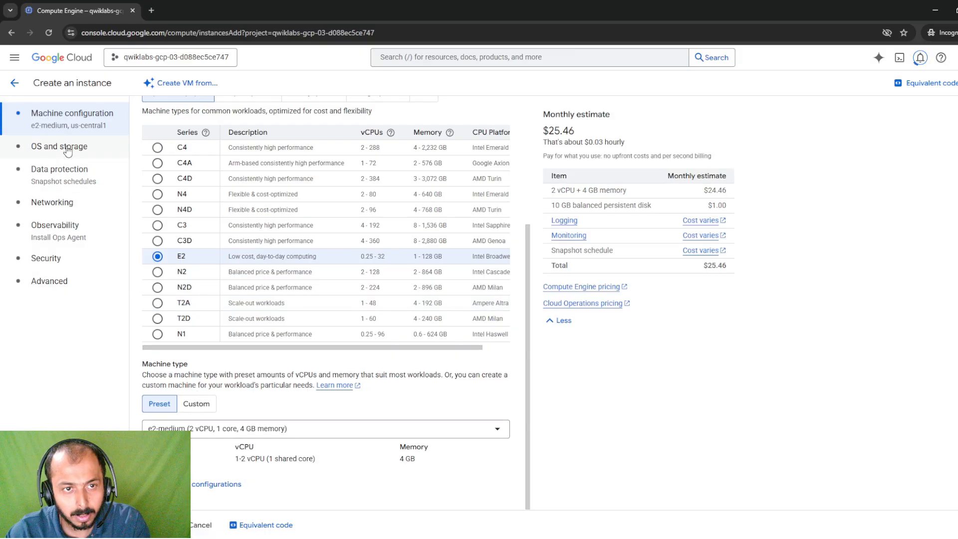
Try to change um-2's boot disk image to the Arm64 version of Debian GNU/Linux 13 (trixie)
click(67, 150)
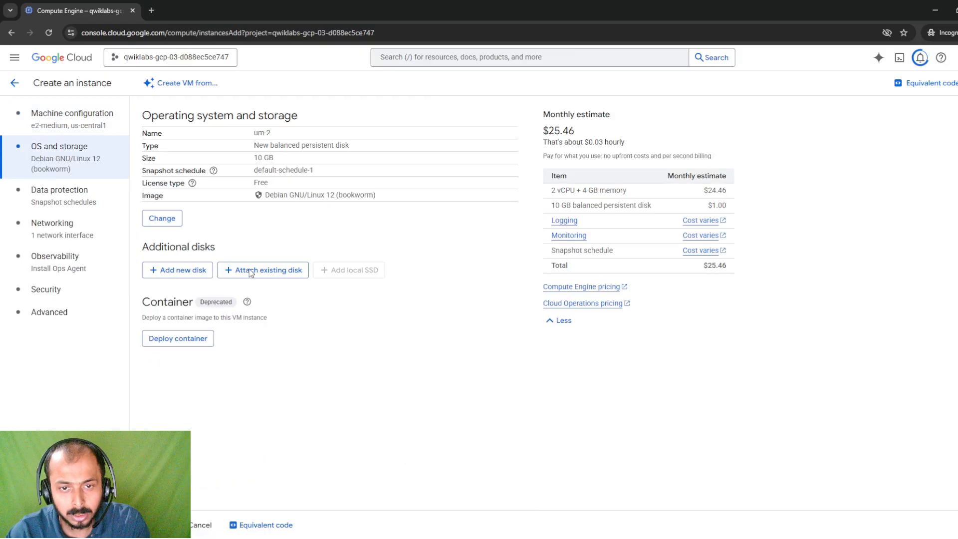
click(171, 219)
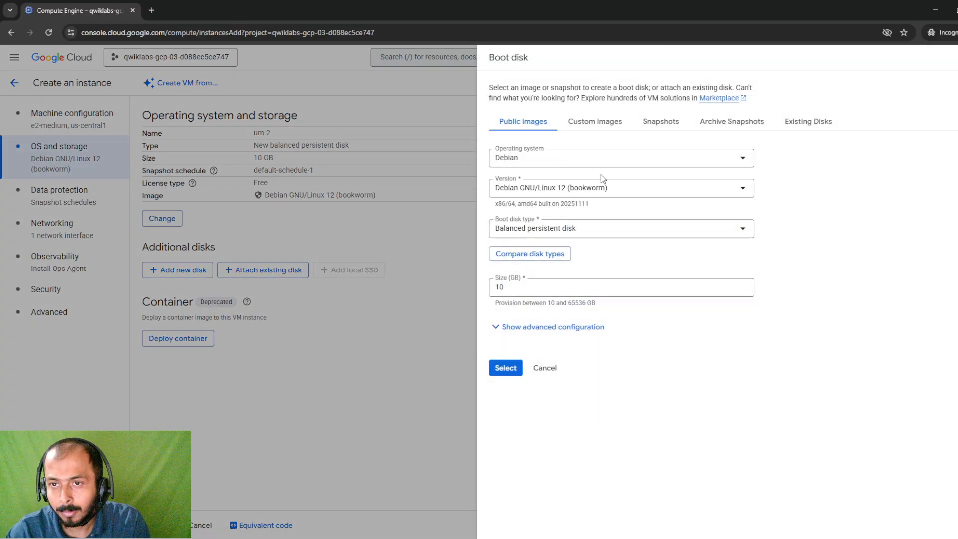
click(691, 200)
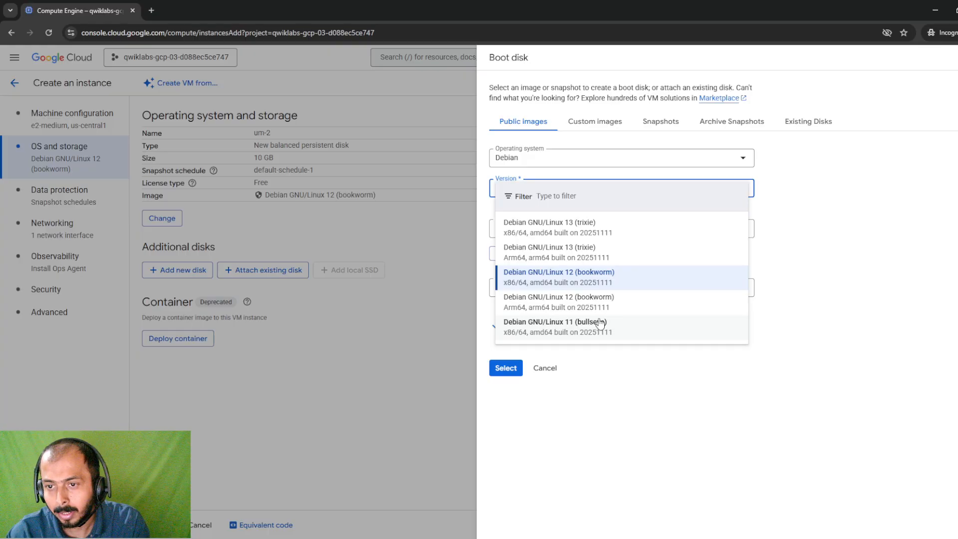
click(576, 257)
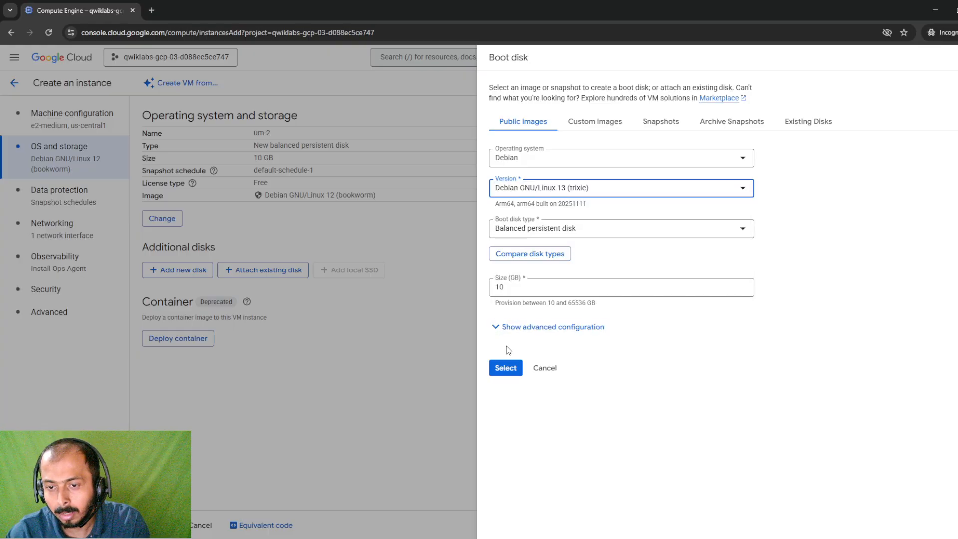
click(506, 377)
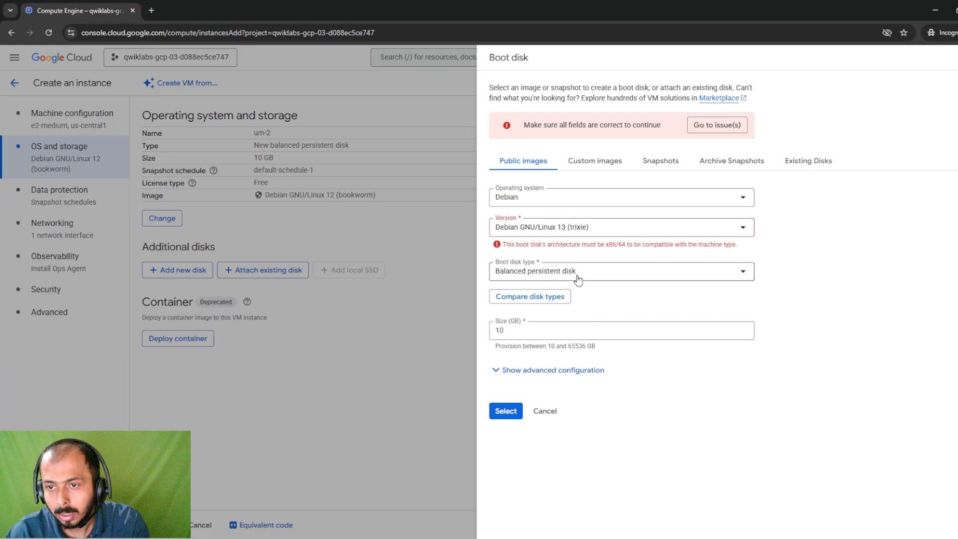
Set um-2's boot disk image to the x86/64 version of Debian GNU/Linux 12 (bookworm) and confirm the boot disk
click(696, 232)
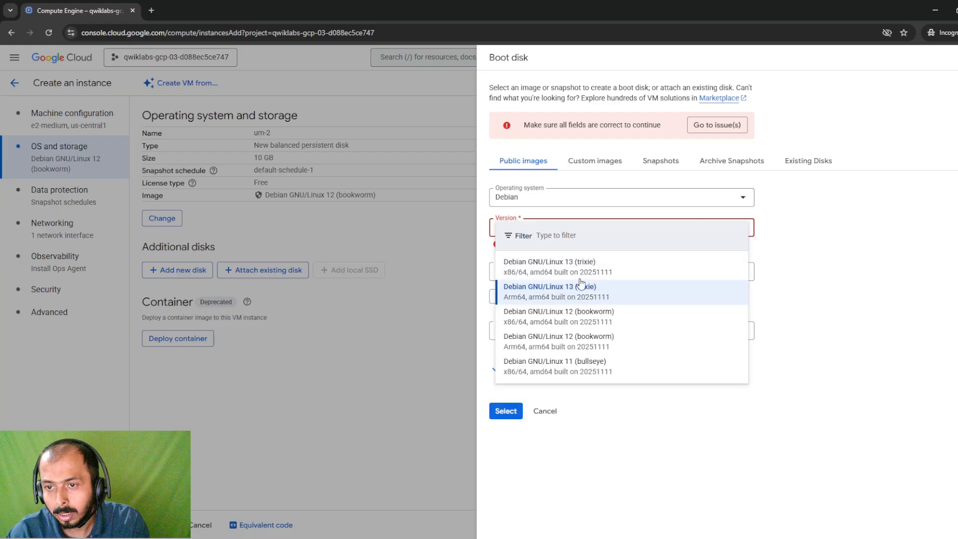
click(568, 318)
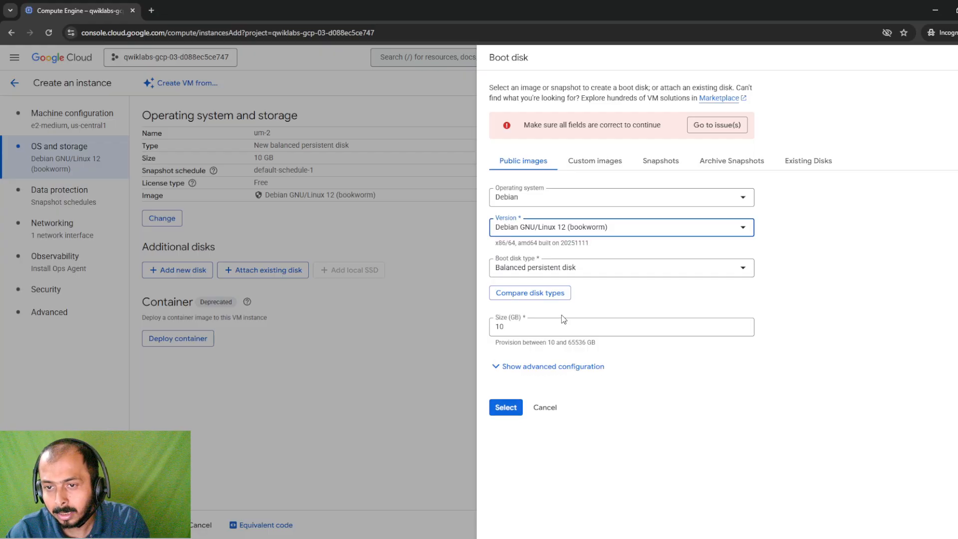
click(505, 408)
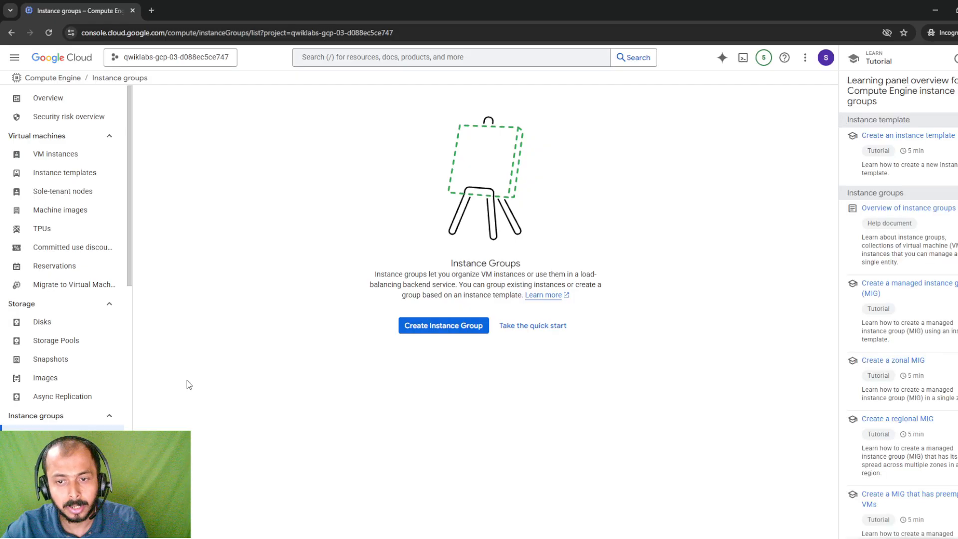
Start a new unmanaged instance group named unmanaged-instance-group
click(435, 330)
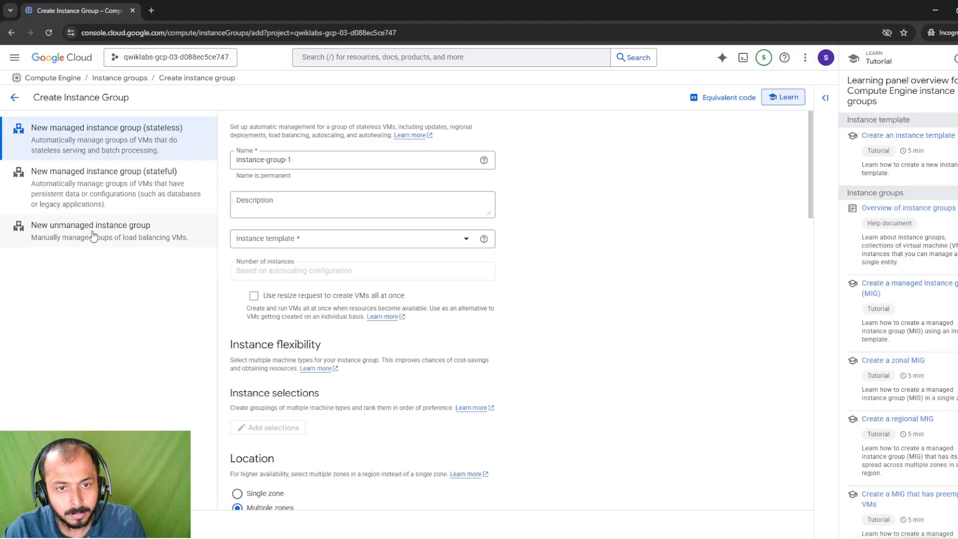
click(92, 234)
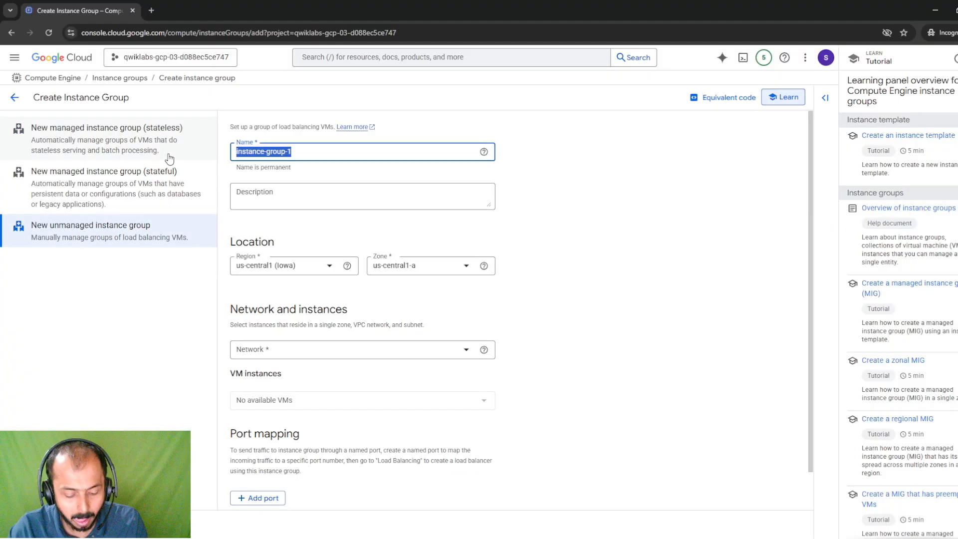
text(unmana)
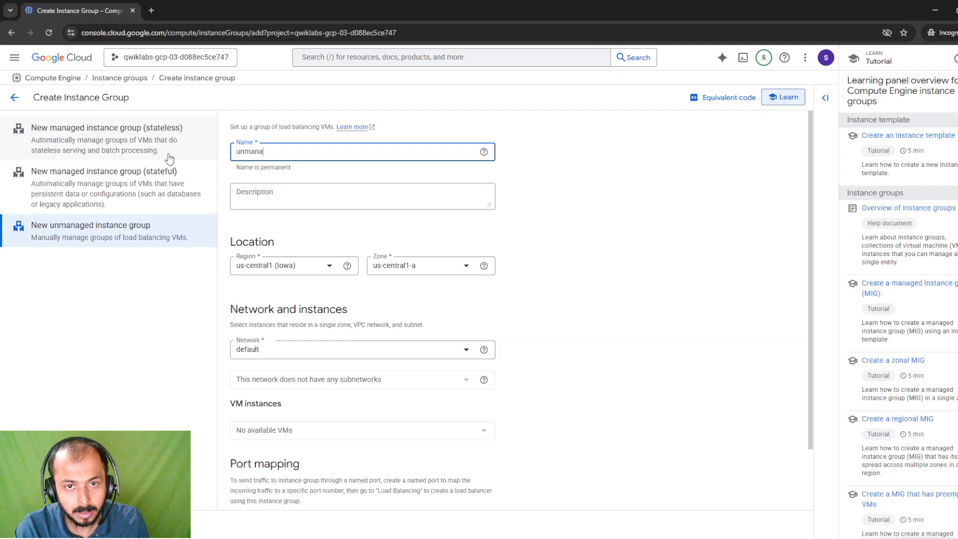
text(ged-i)
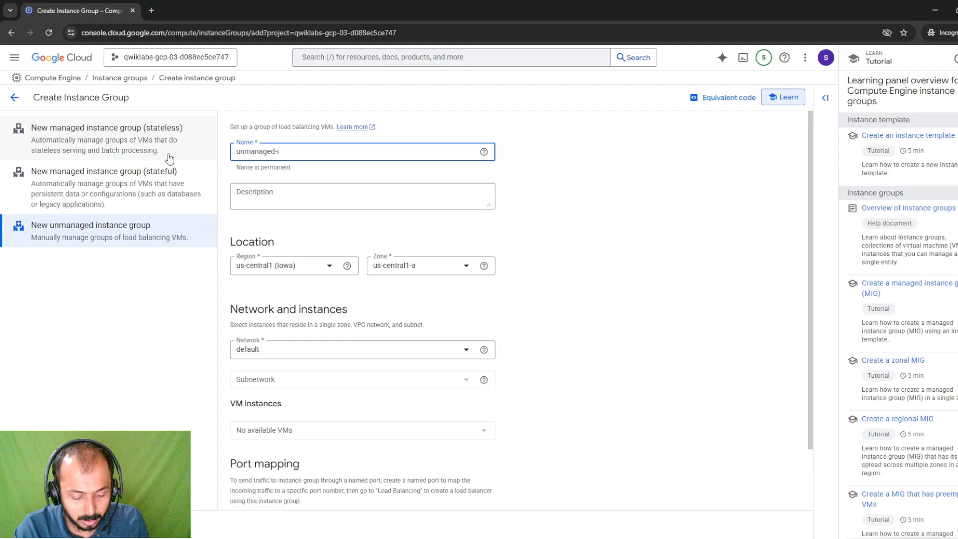
text(nstance-group)
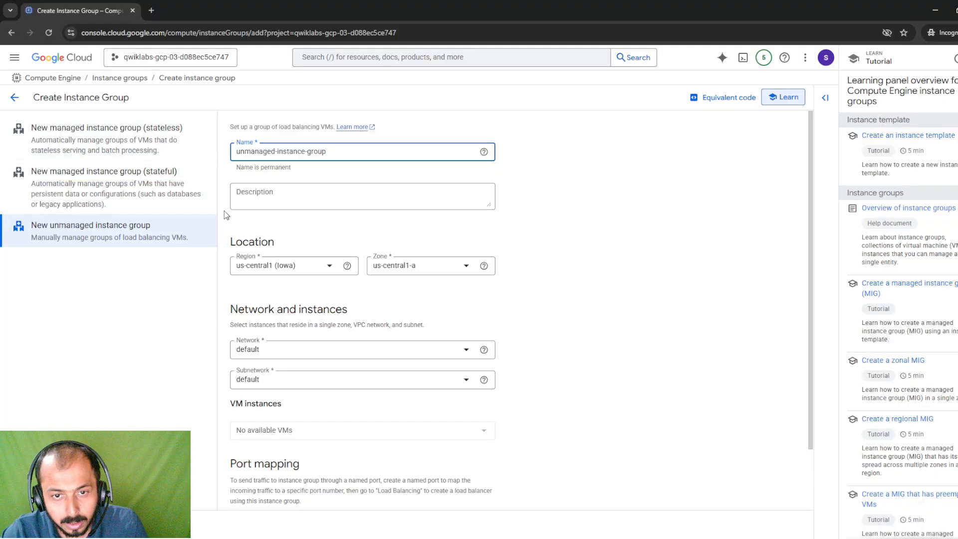
Examine the new group's location, network and VM instances settings for the availability of VMs
scroll(294, 215, down, 1)
scroll(298, 215, down, 1)
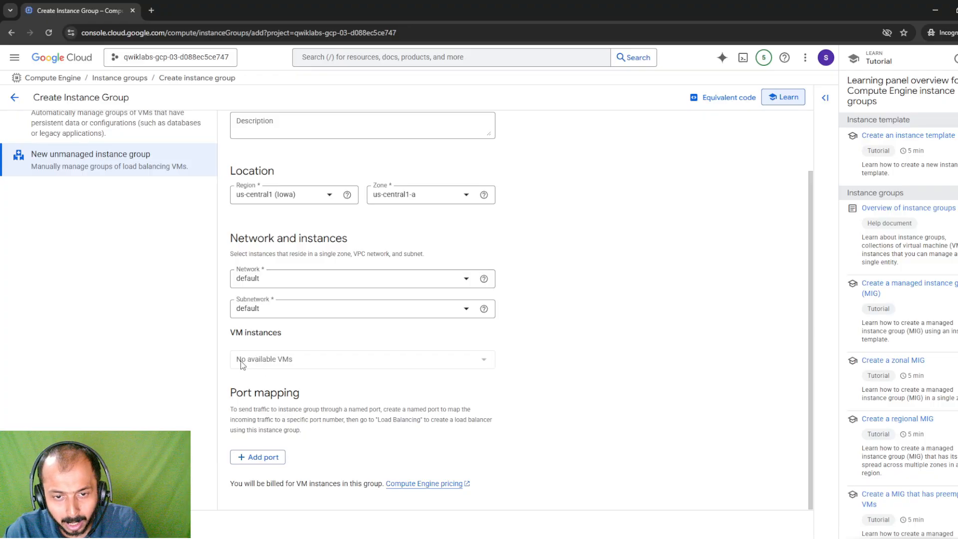
drag(239, 362, 350, 367)
click(397, 368)
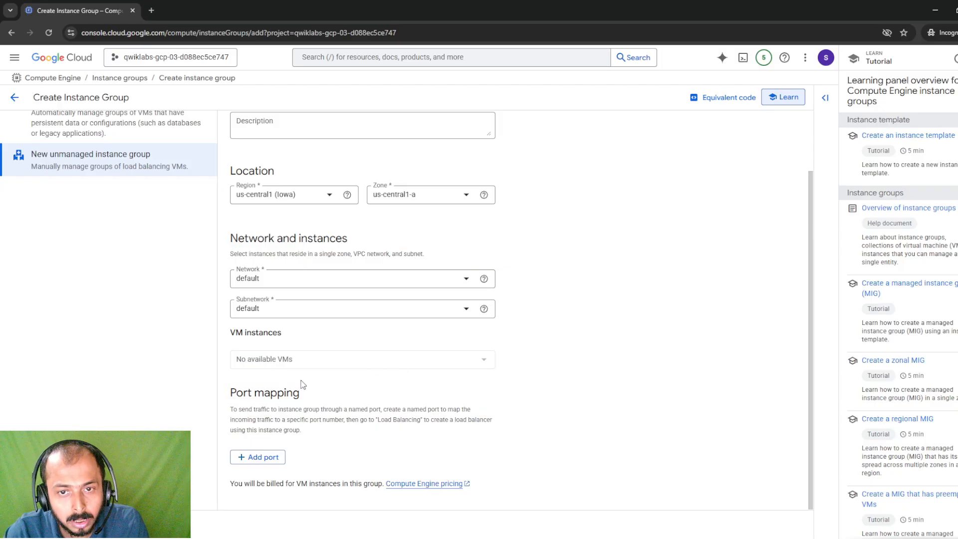
scroll(299, 212, up, 2)
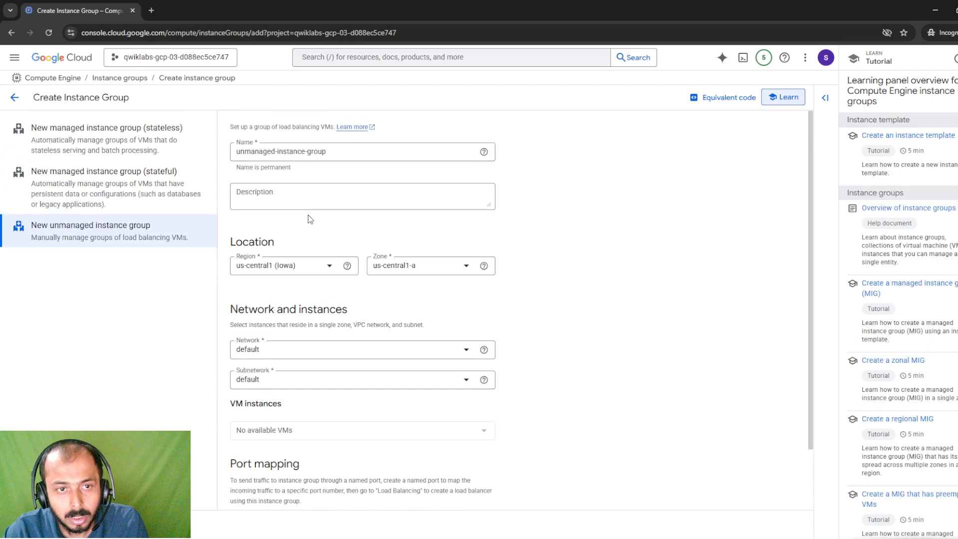
scroll(310, 363, down, 2)
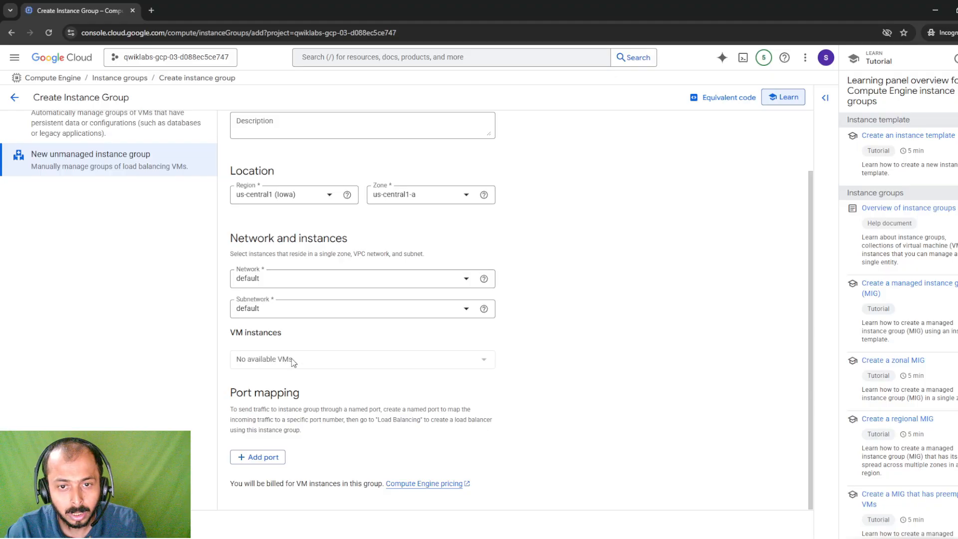
scroll(293, 359, up, 2)
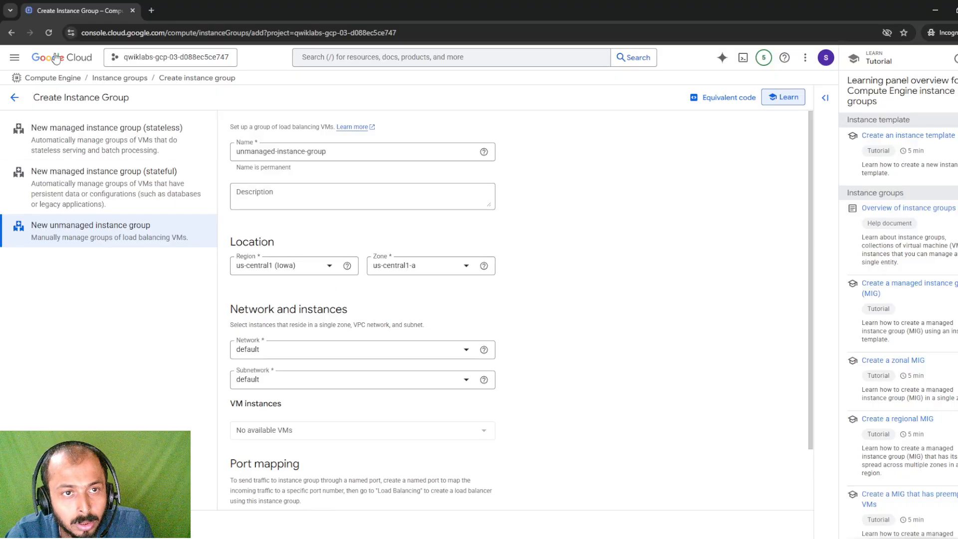
Check the zone of um-1 and um-2 in a second browser tab and set the group's zone to us-central1-c
middle_click(52, 85)
click(186, 12)
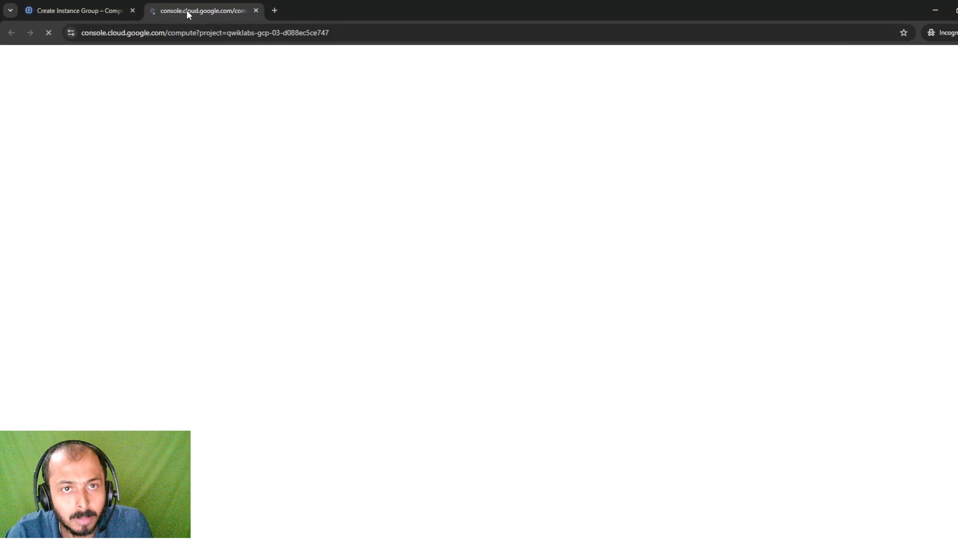
click(91, 11)
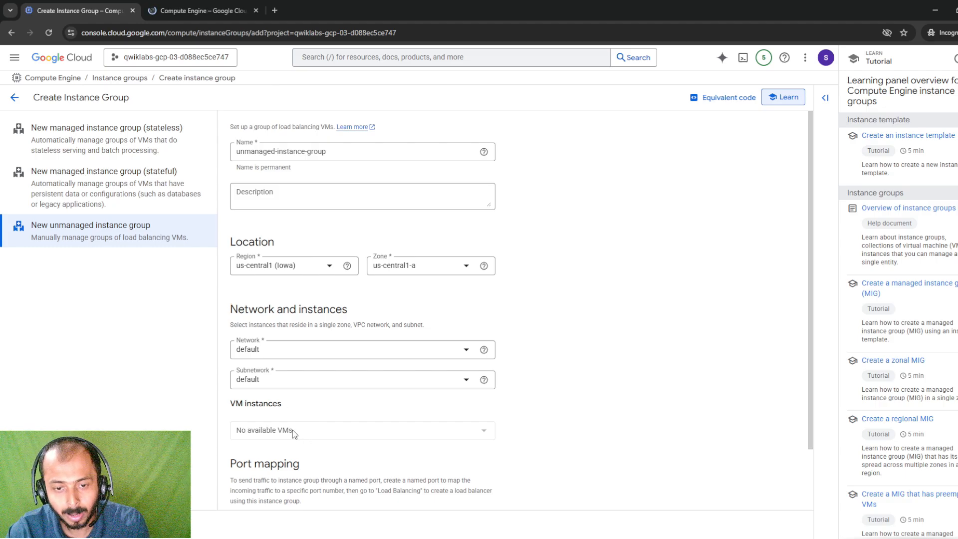
click(168, 8)
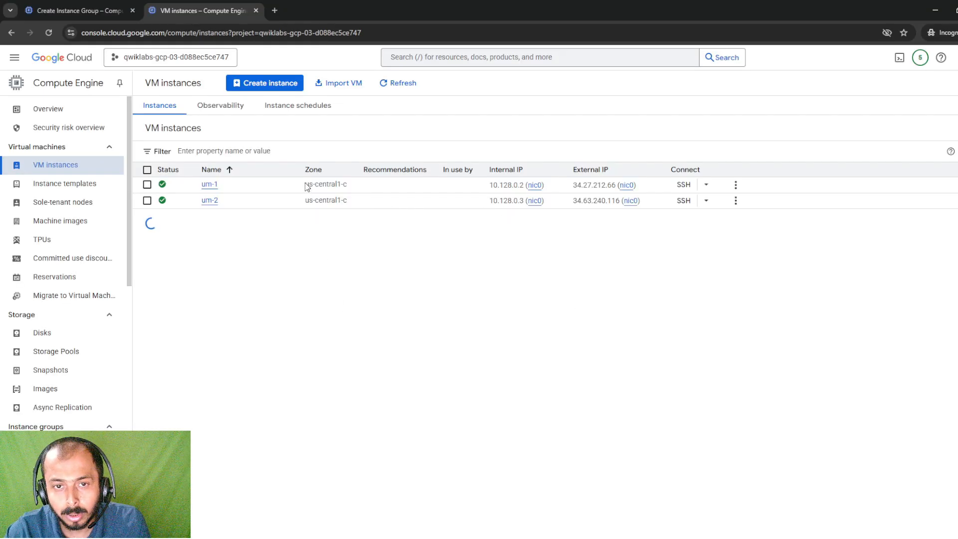
drag(306, 187, 361, 190)
click(84, 11)
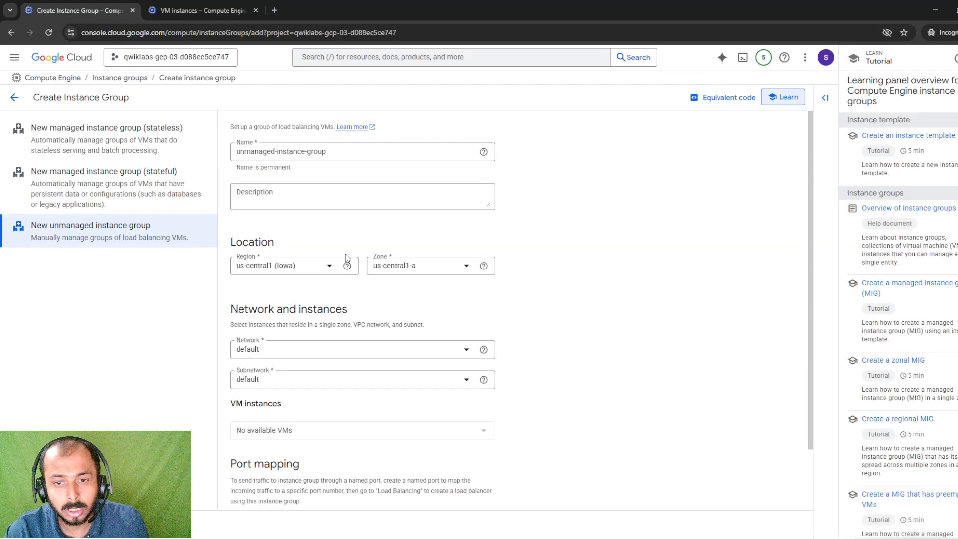
click(398, 270)
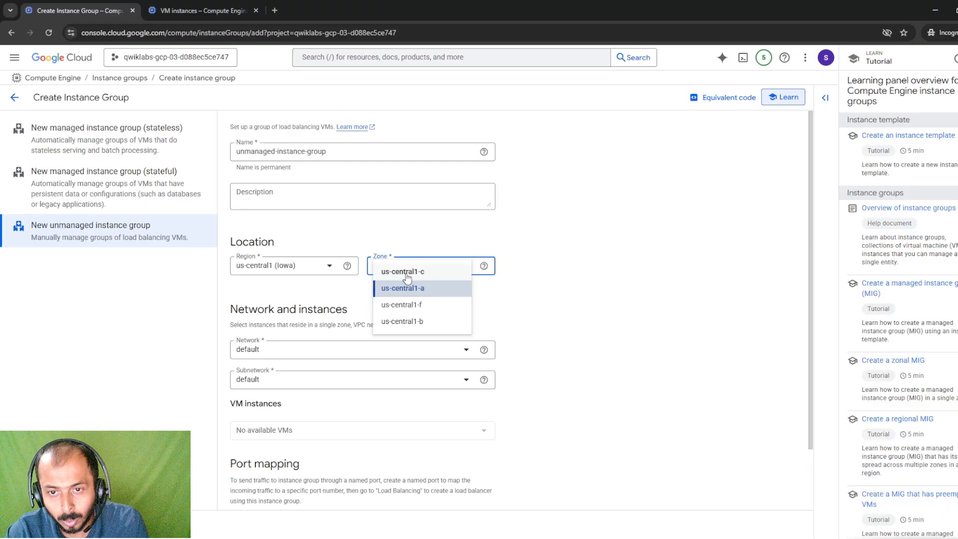
click(401, 272)
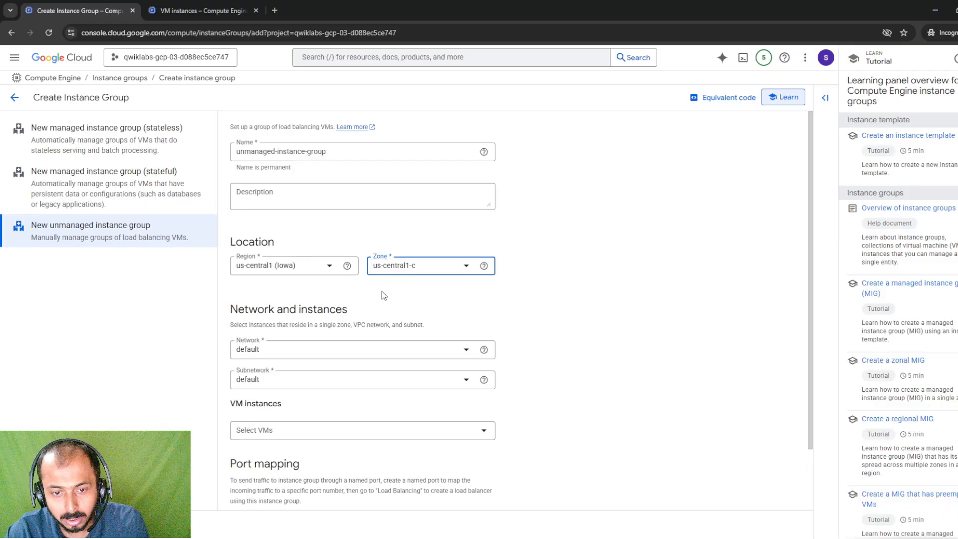
Add both VMs, um-1 and um-2, to the unmanaged instance group and create the group
scroll(349, 339, down, 2)
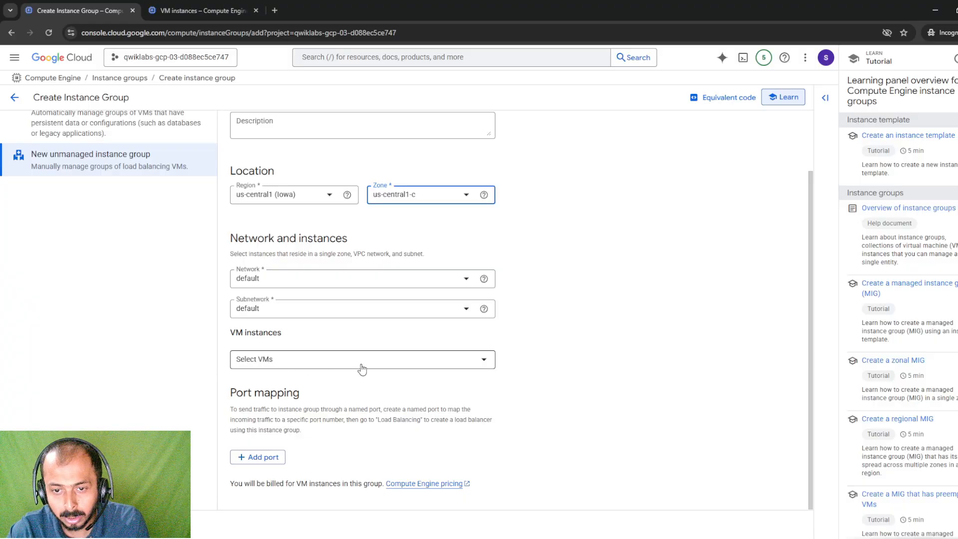
click(474, 366)
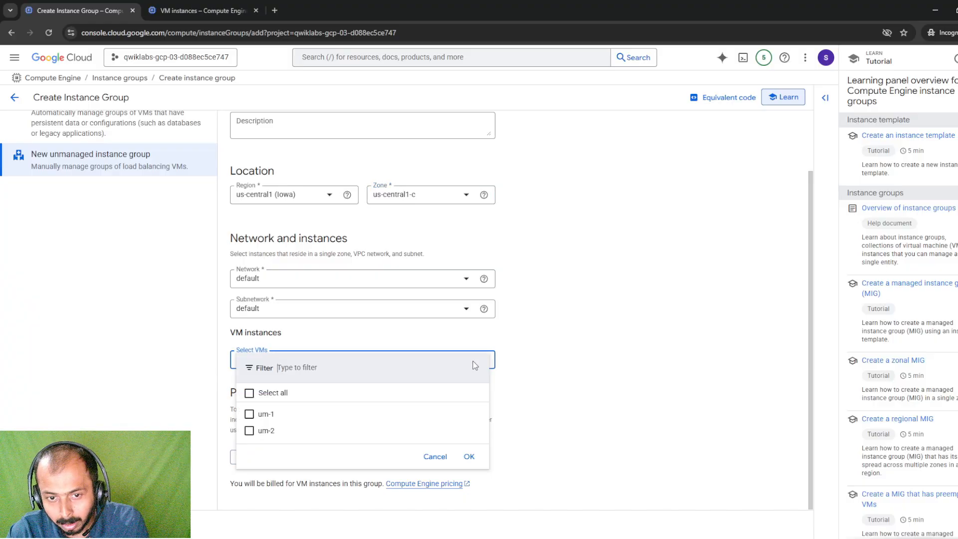
click(248, 393)
click(469, 457)
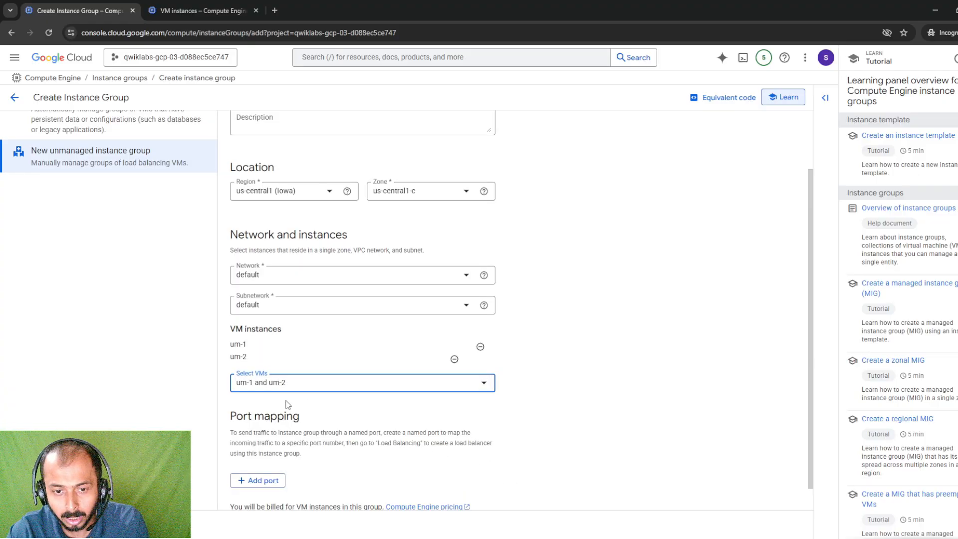
scroll(284, 448, down, 1)
click(24, 529)
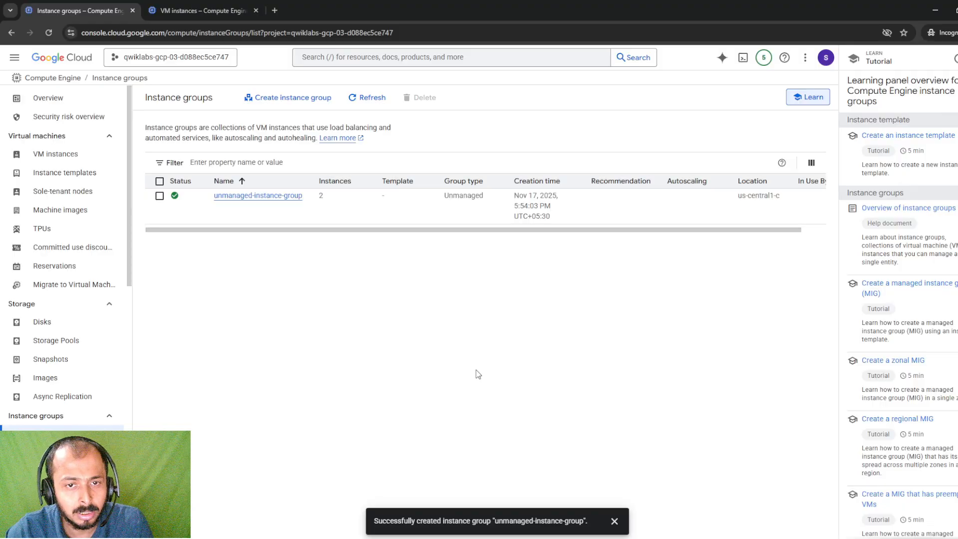
Delete the VM instance um-1 from the list of VM instances and confirm the deletion
click(68, 158)
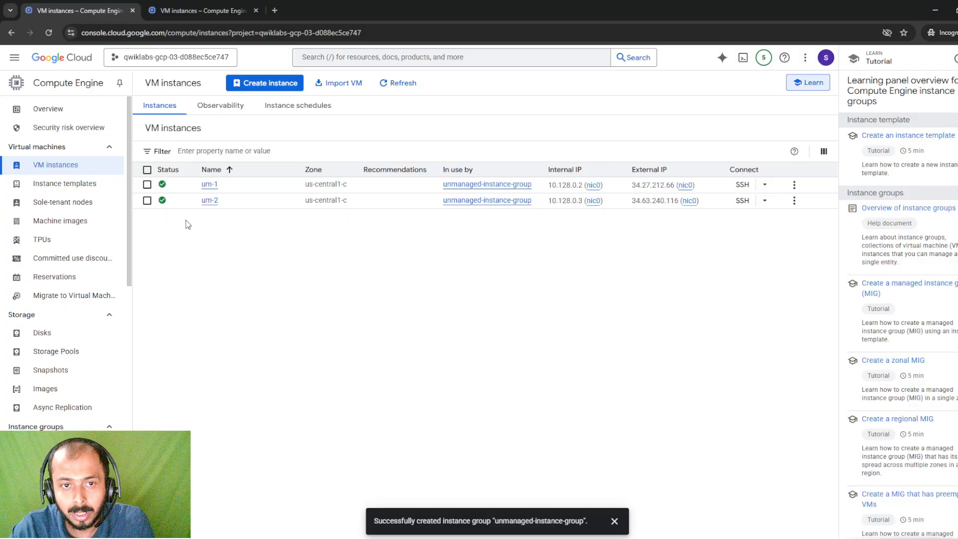
click(147, 184)
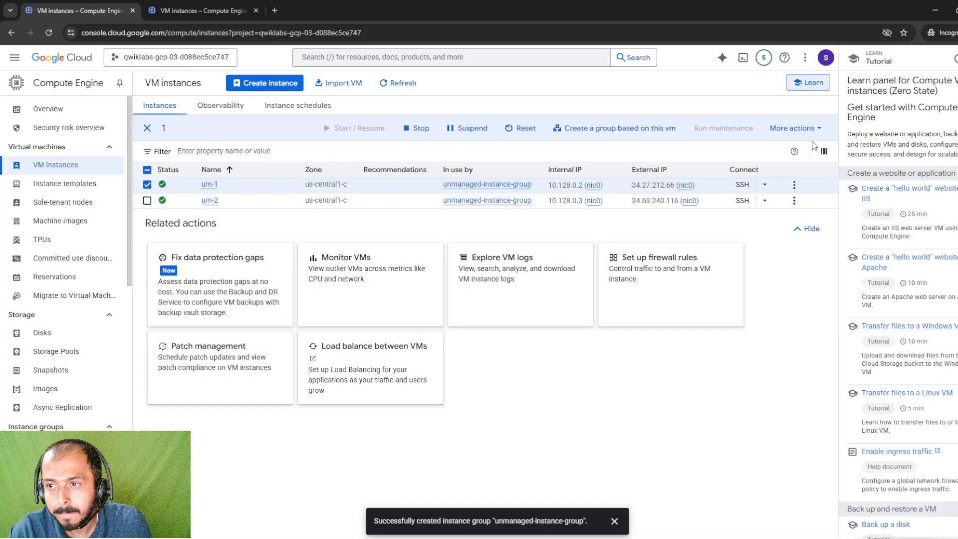
click(795, 128)
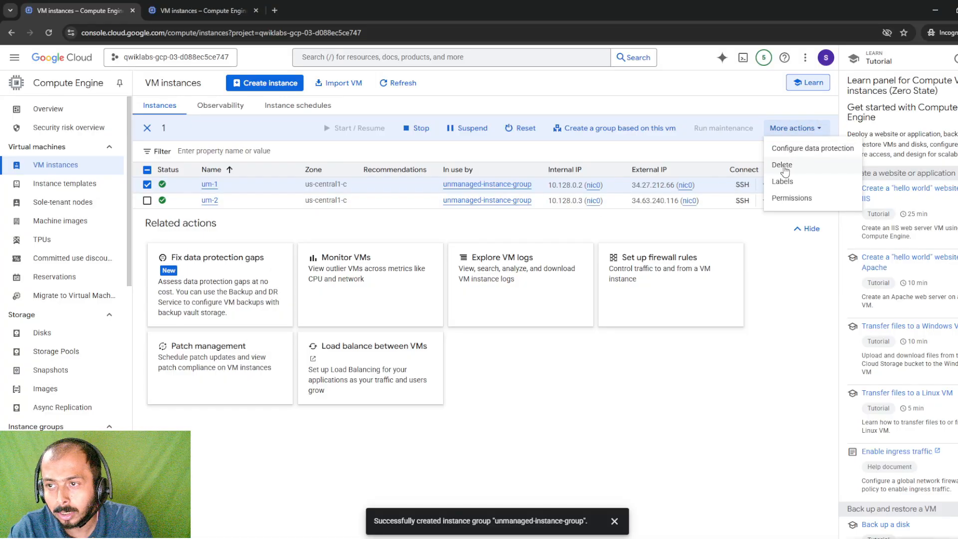
click(782, 166)
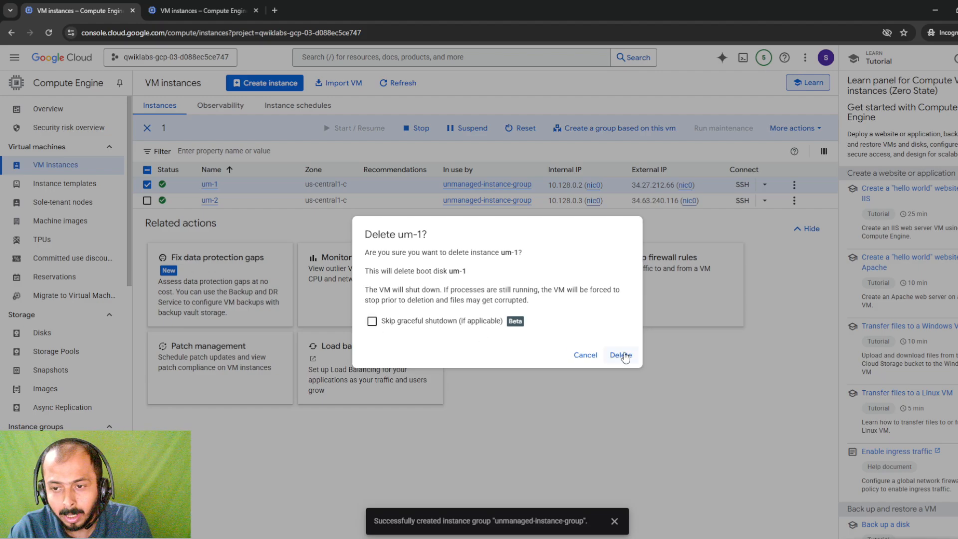
click(626, 355)
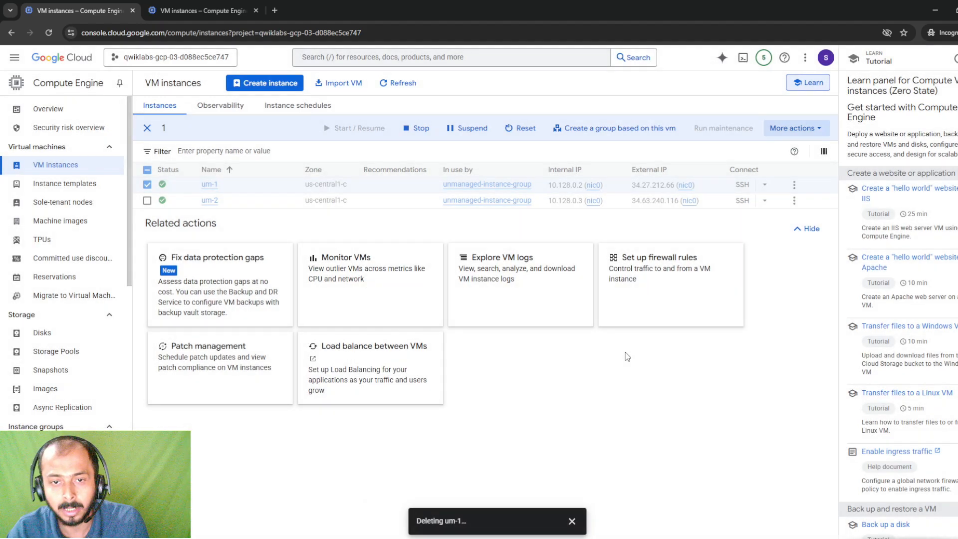